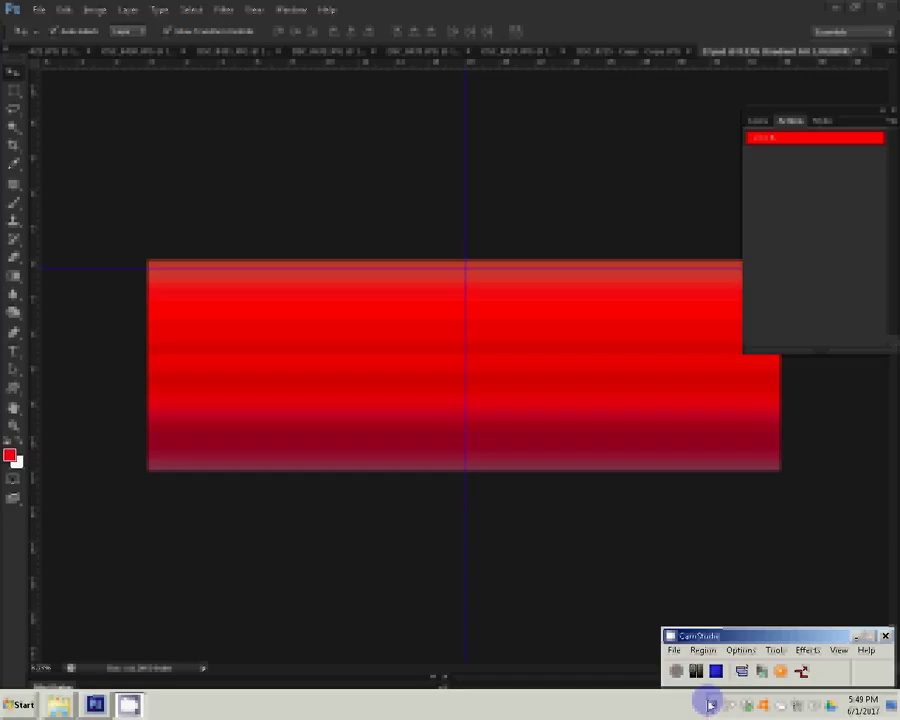
Clear every action from the Actions panel and open the New Action dialog
click(887, 140)
click(778, 321)
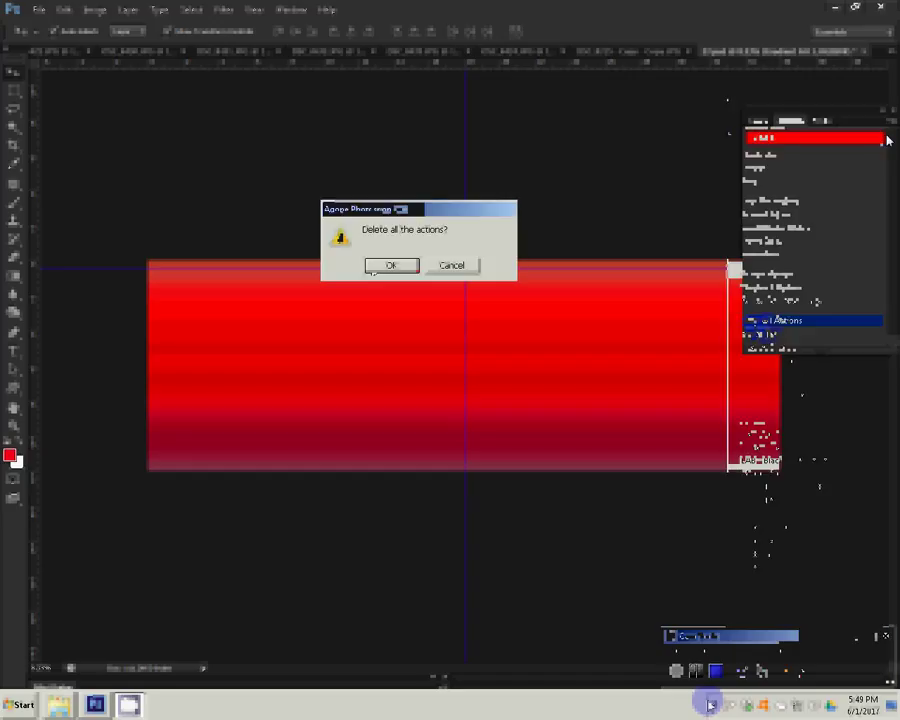
click(376, 266)
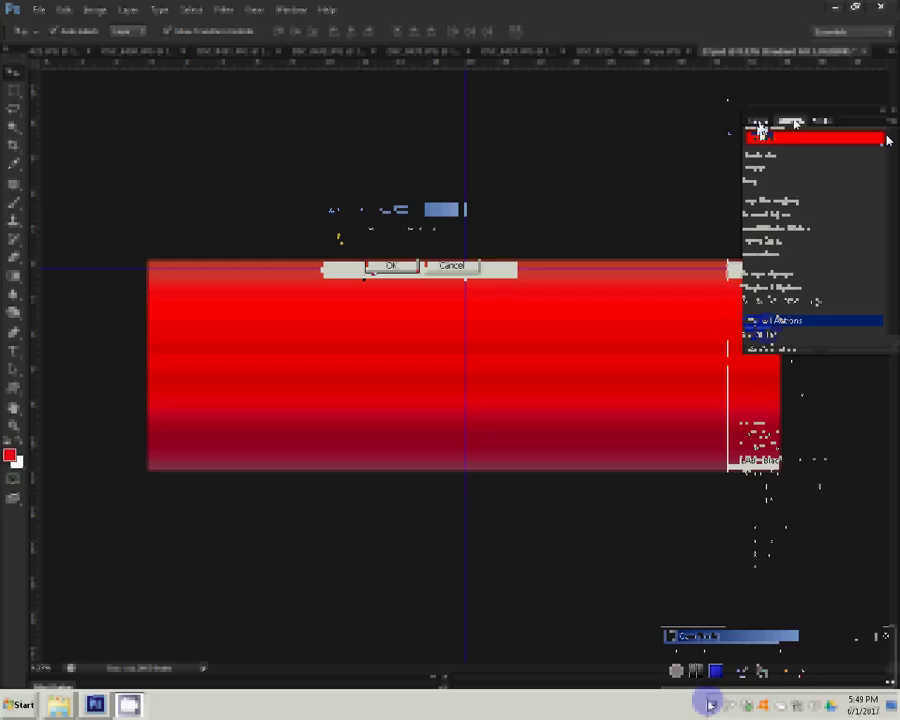
click(889, 118)
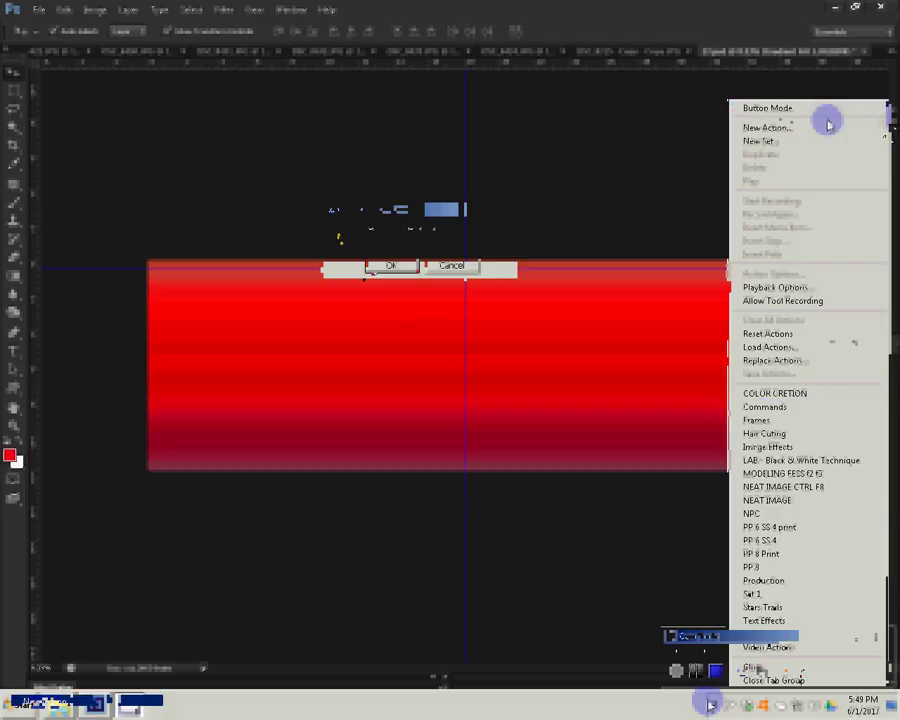
click(827, 126)
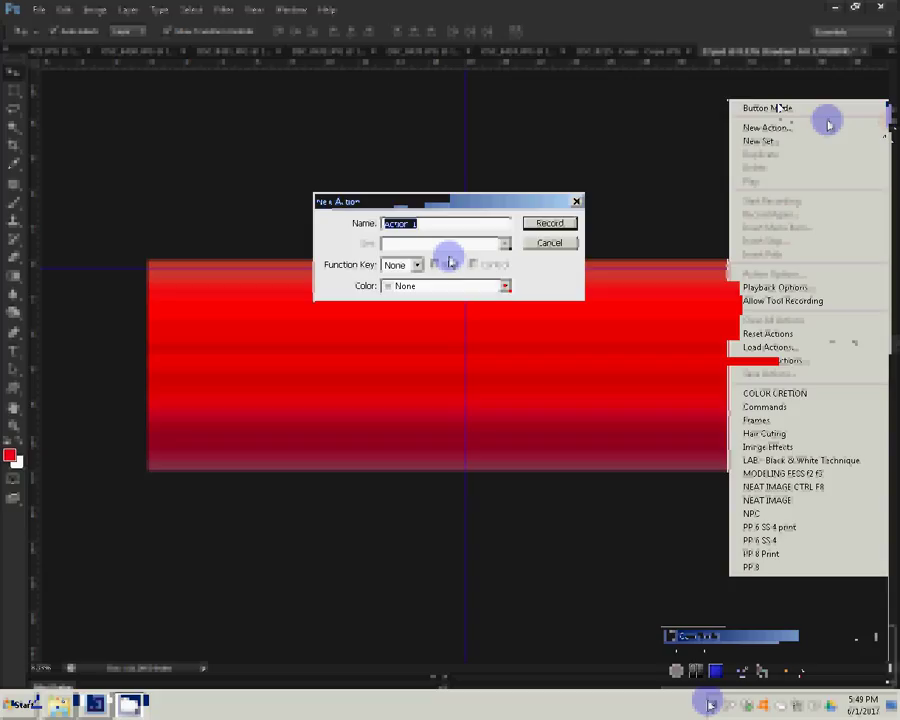
Name the new action 'k4 v1 Ar' and start recording it
text(v)
double_click(394, 224)
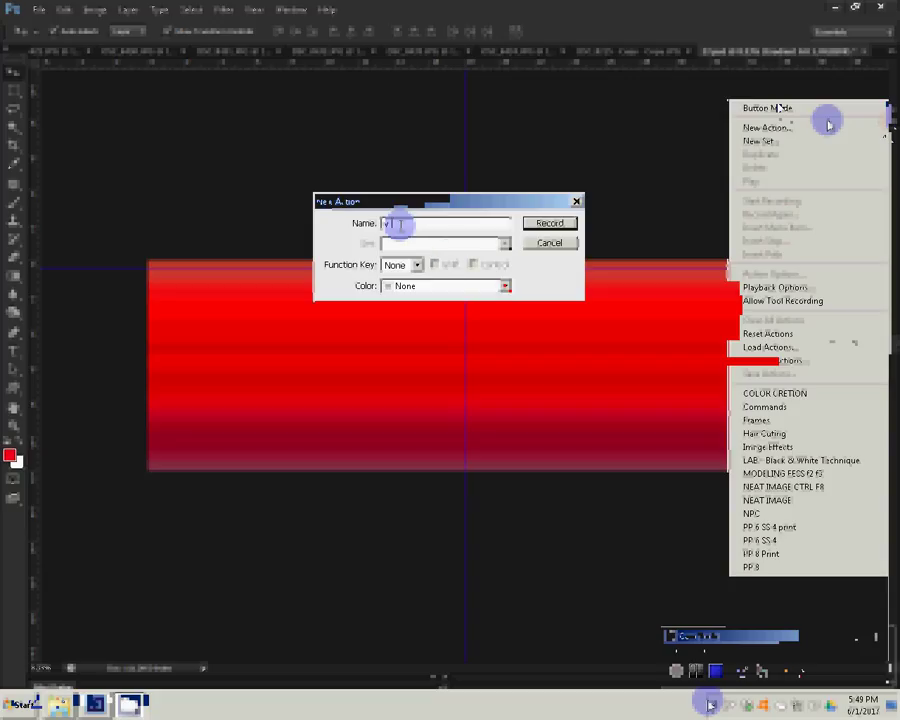
text(k)
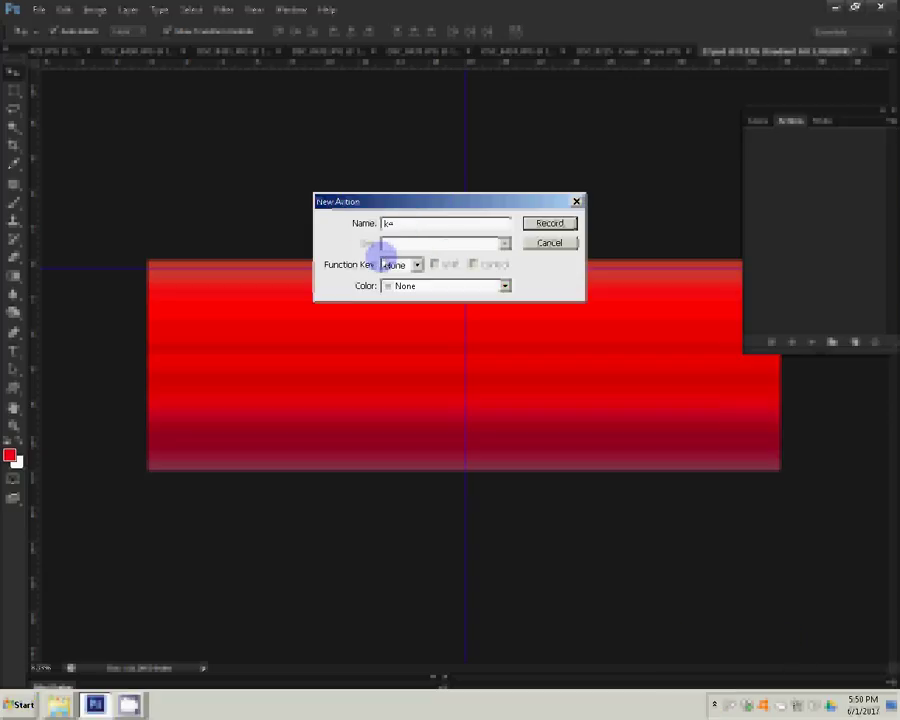
text(4)
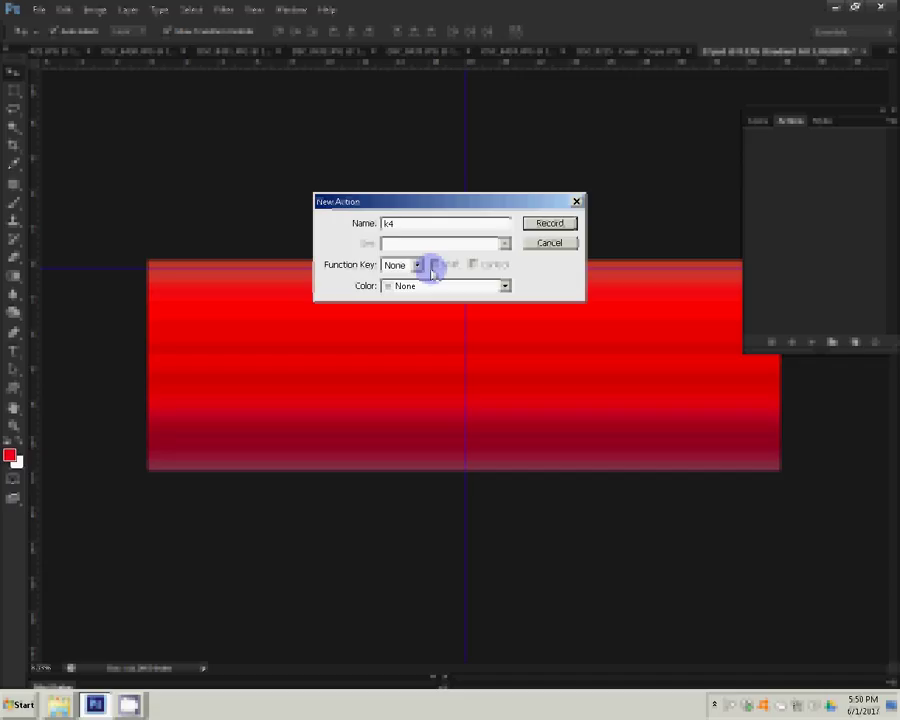
text( v1)
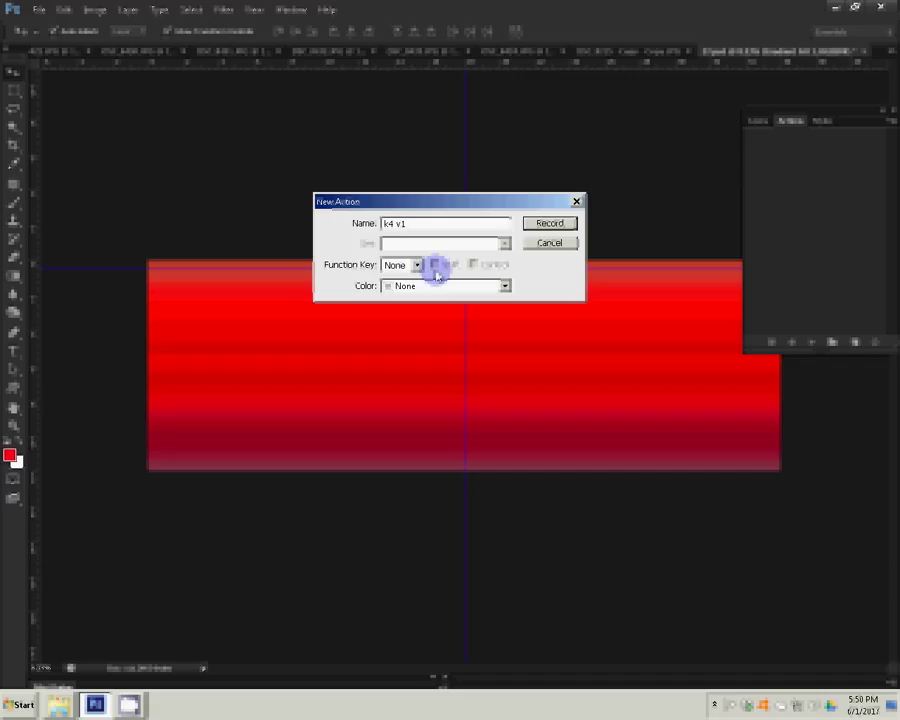
text( -)
text(AE)
key(BackSpace)
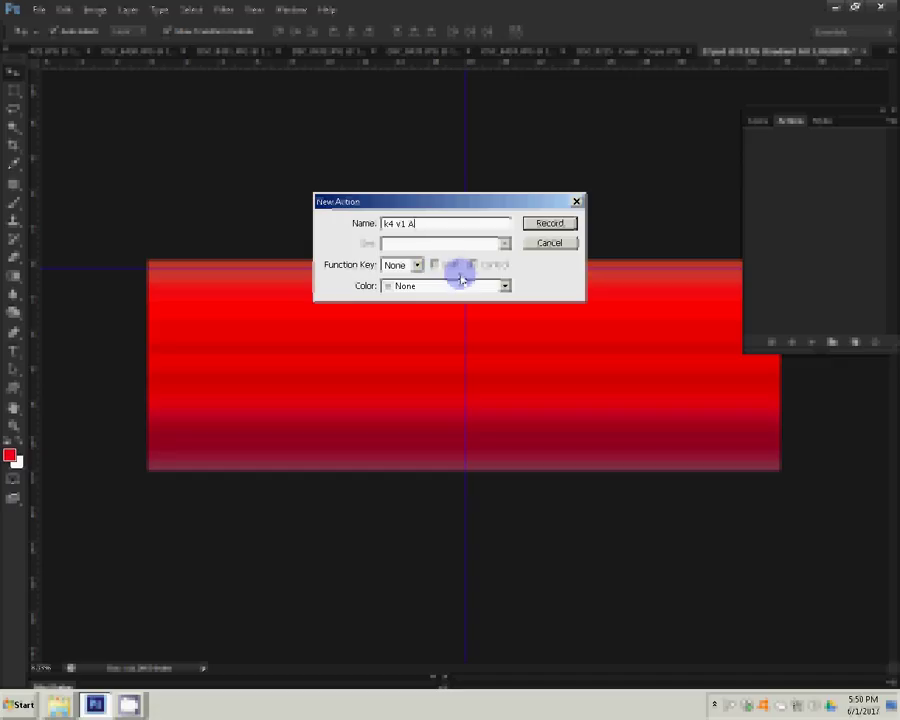
text(r)
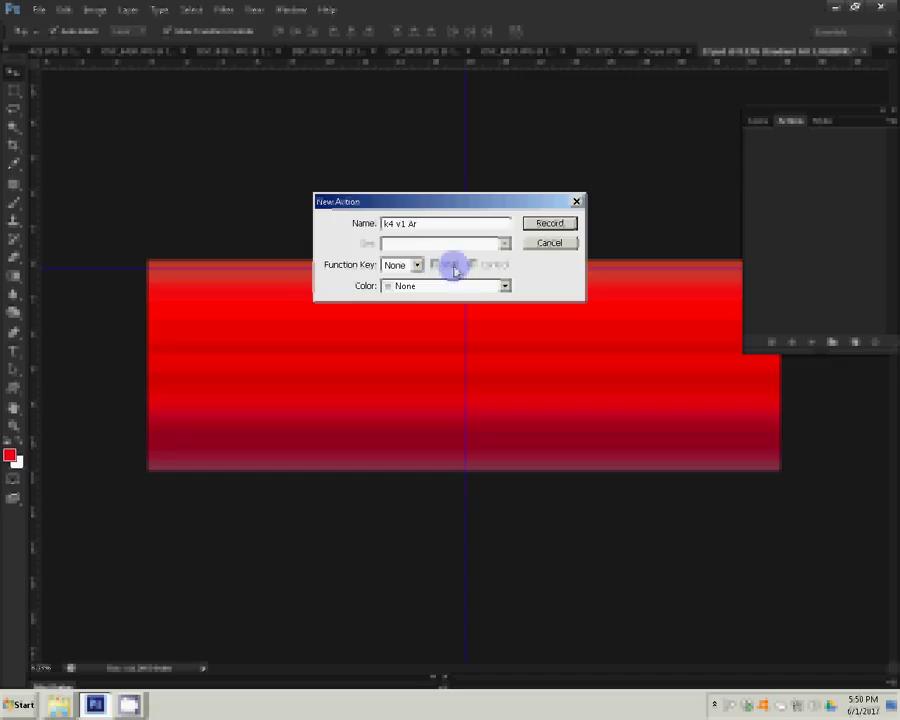
text( ()
key(Return)
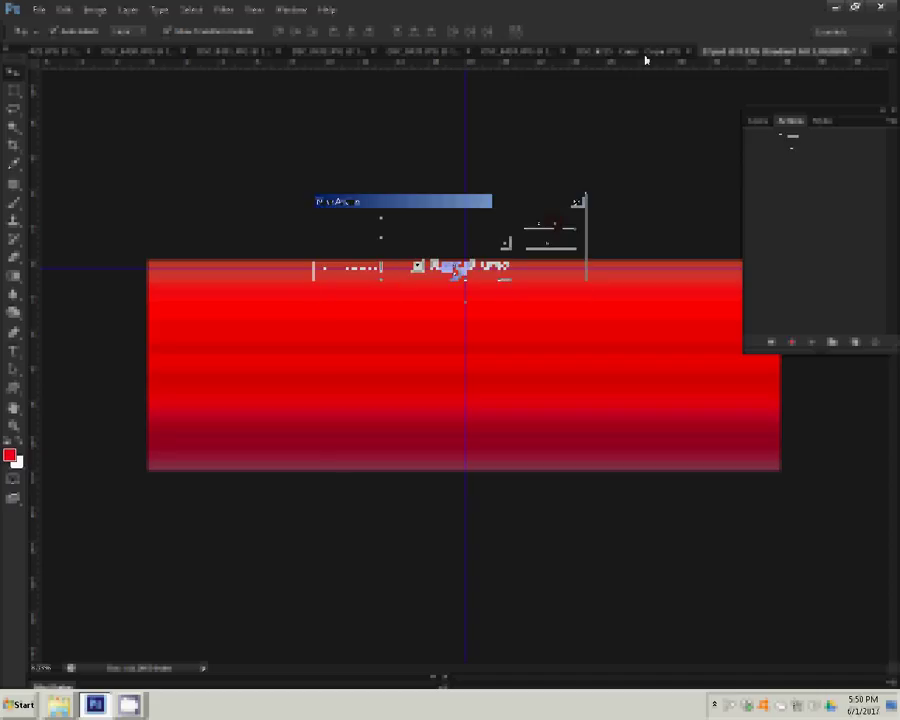
Rotate the statue photo 90° clockwise, cut it, close it unsaved, and paste it into the banner
click(94, 10)
mouse_move(120, 138)
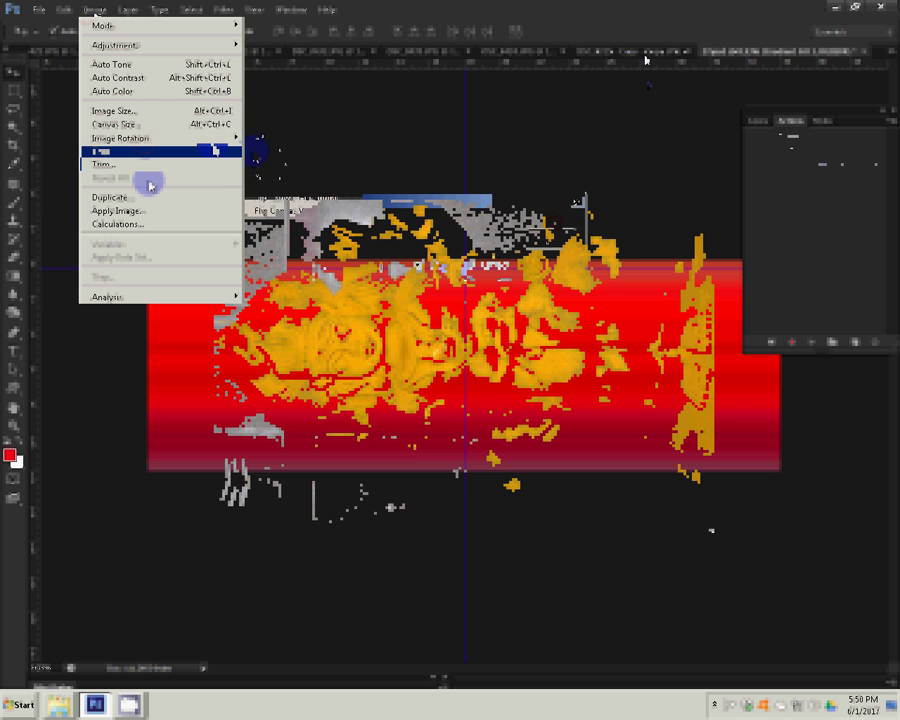
click(271, 151)
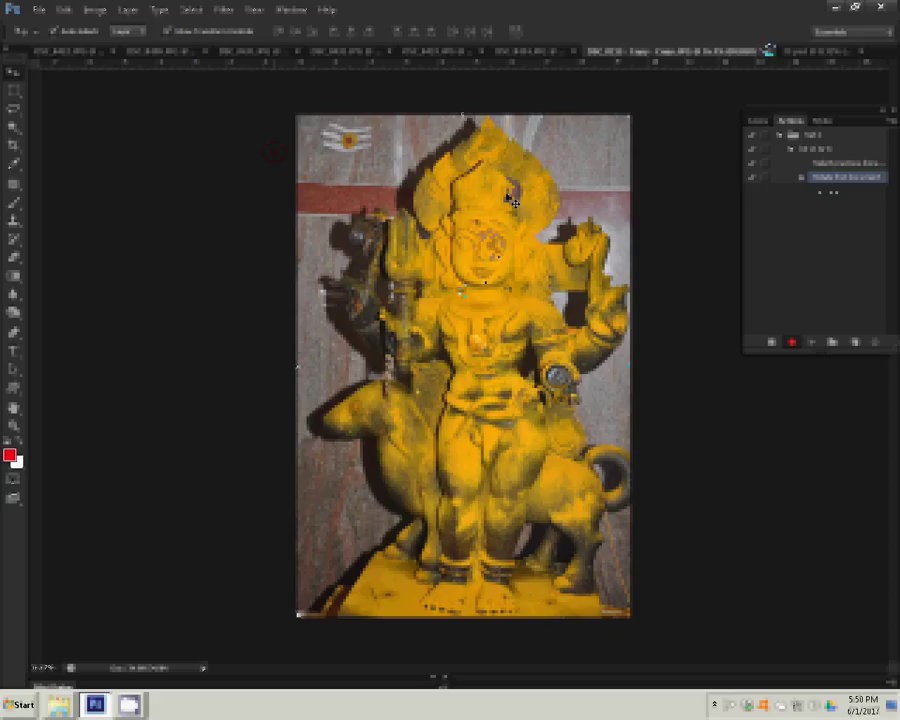
click(581, 213)
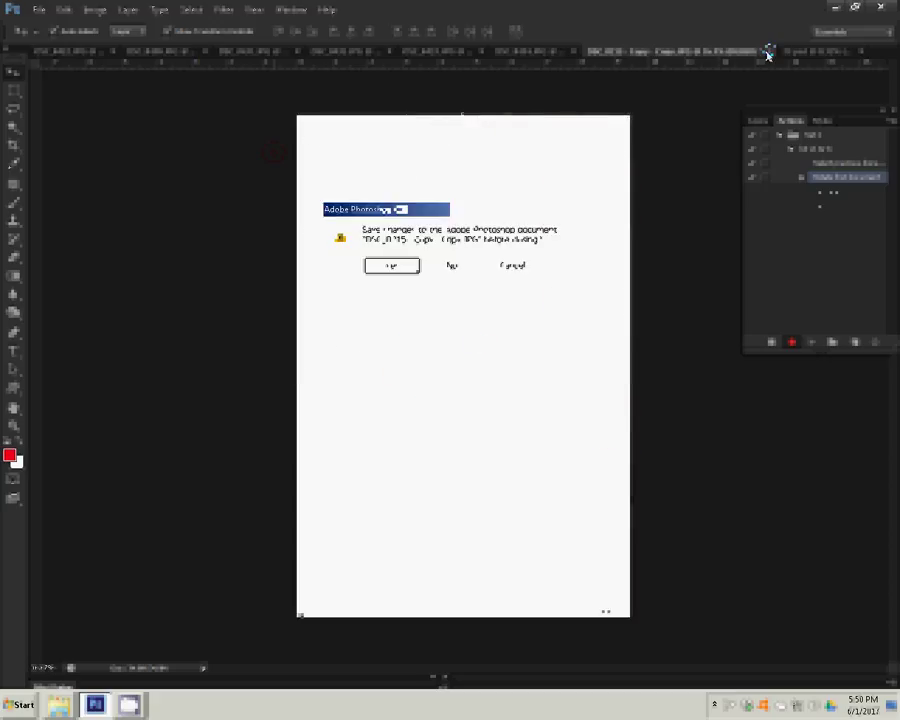
click(474, 270)
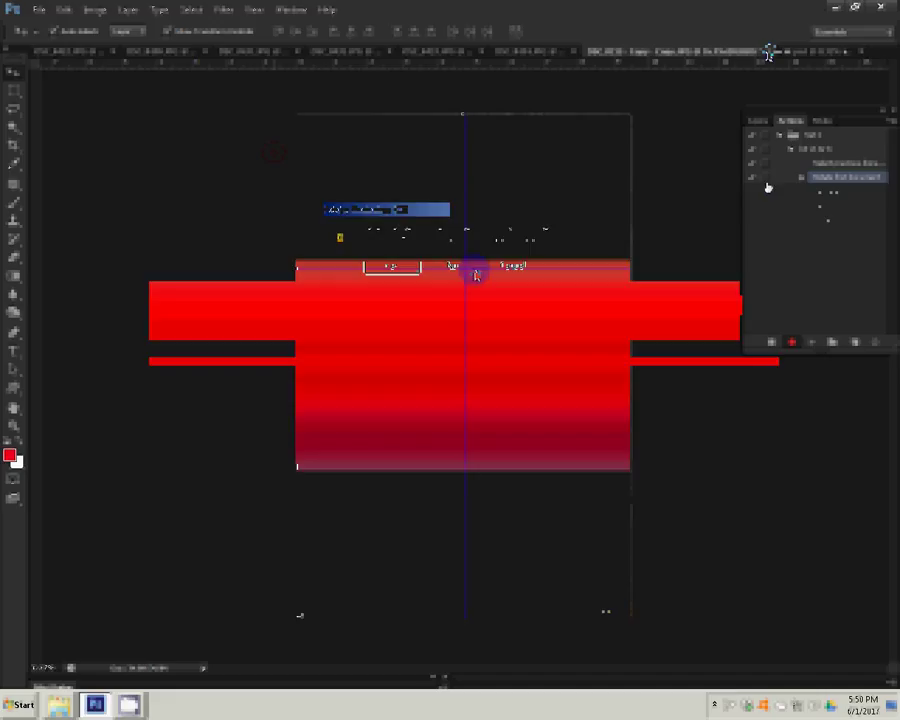
click(63, 10)
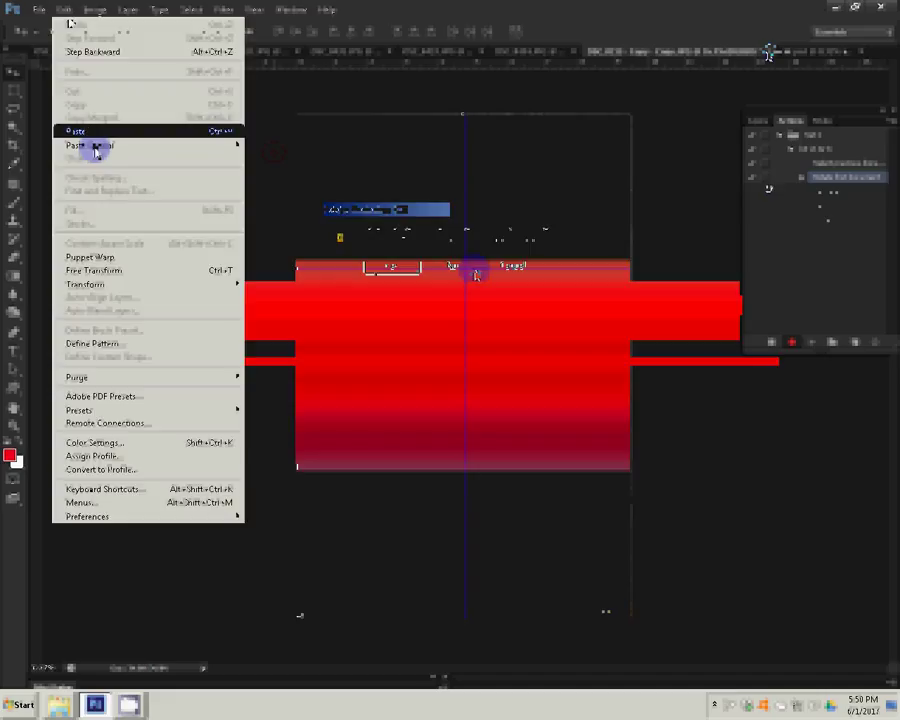
click(221, 131)
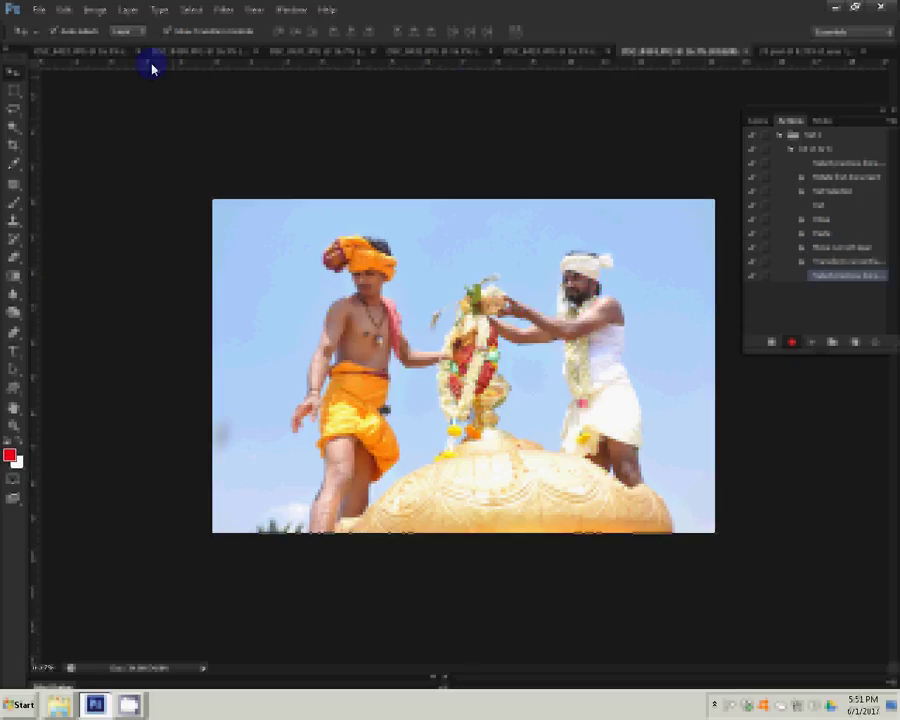
Resize a photo to 8 inches wide, close it, and shift the pasted photo to the banner's right side
click(95, 9)
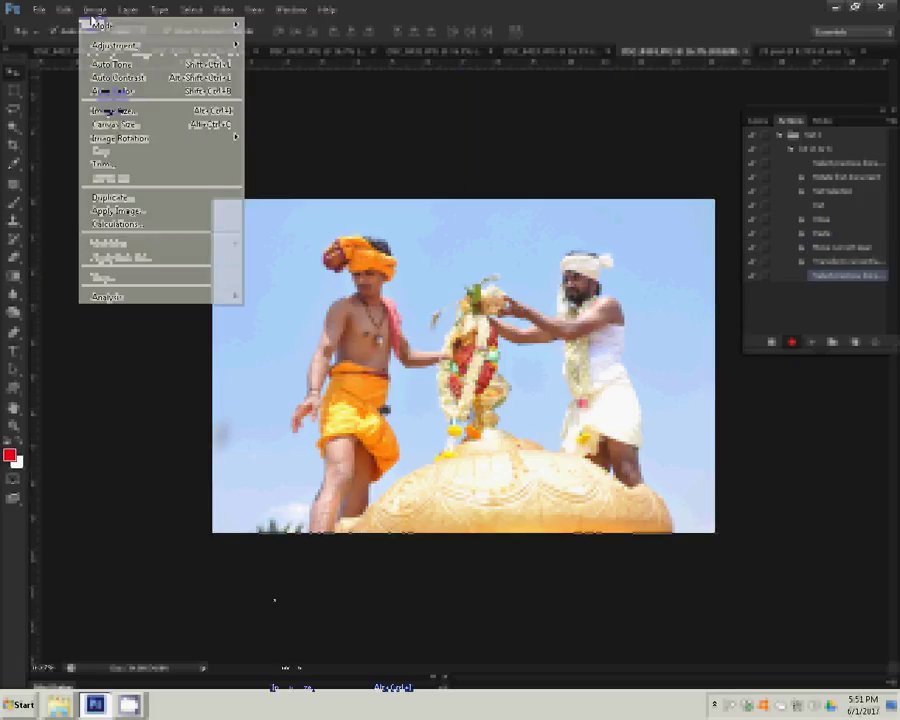
click(112, 110)
key(Tab)
key(Tab)
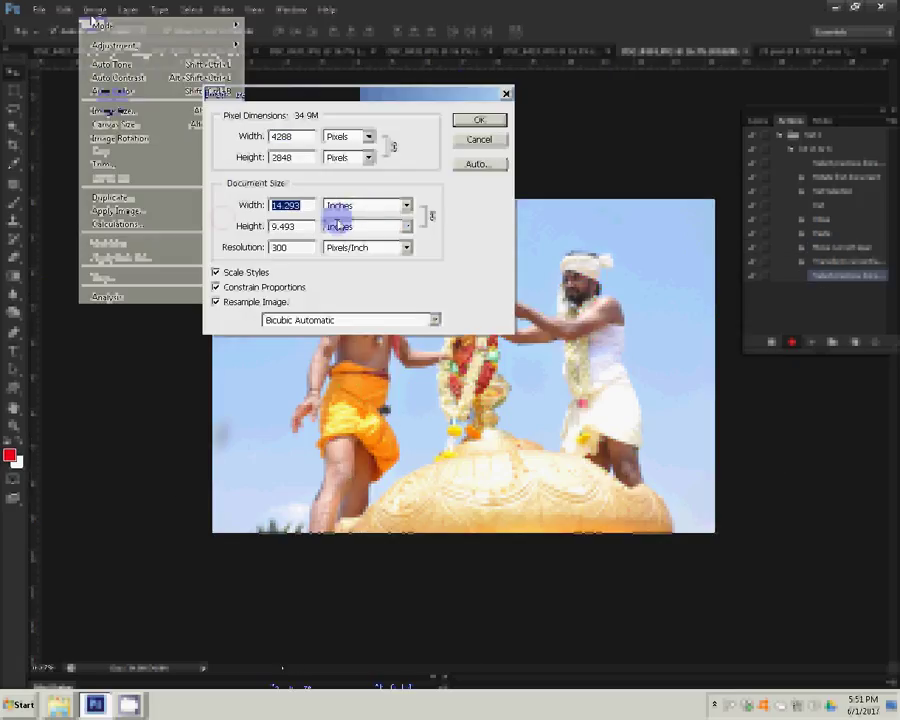
text(8)
click(476, 122)
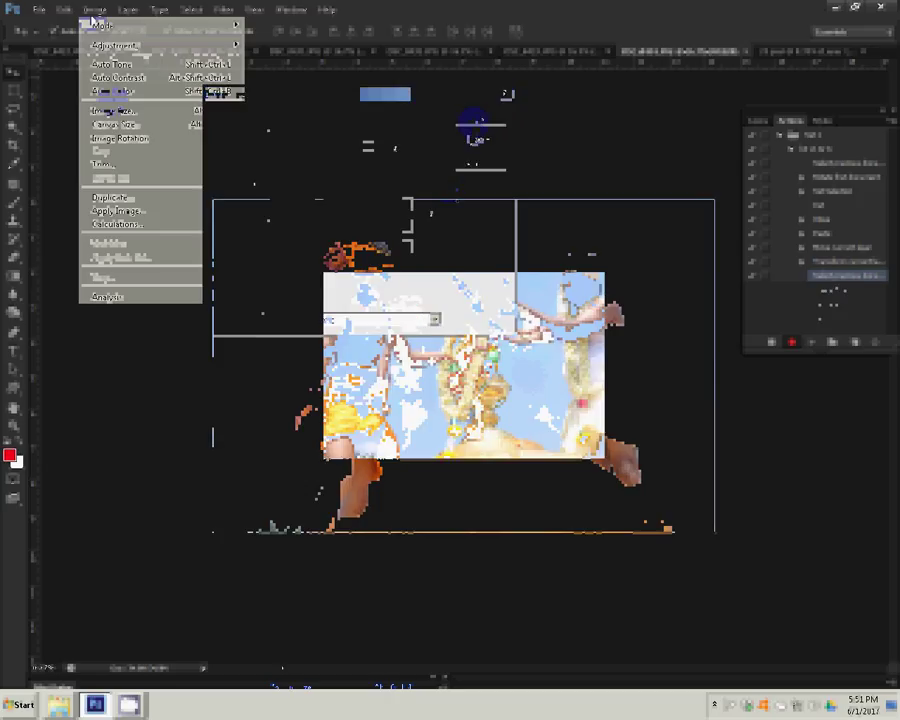
click(745, 52)
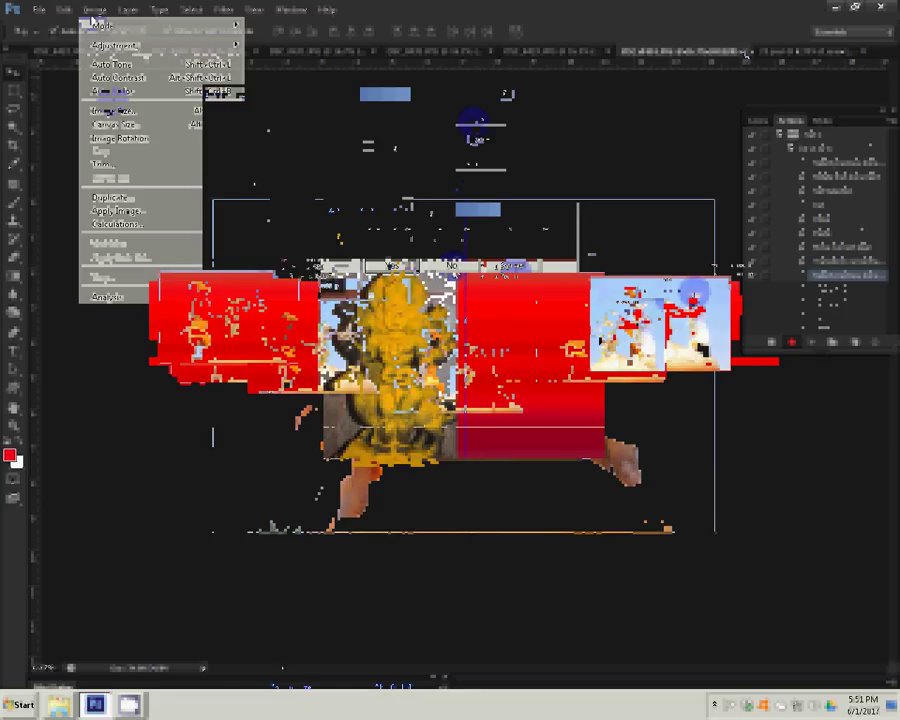
drag(612, 340, 644, 340)
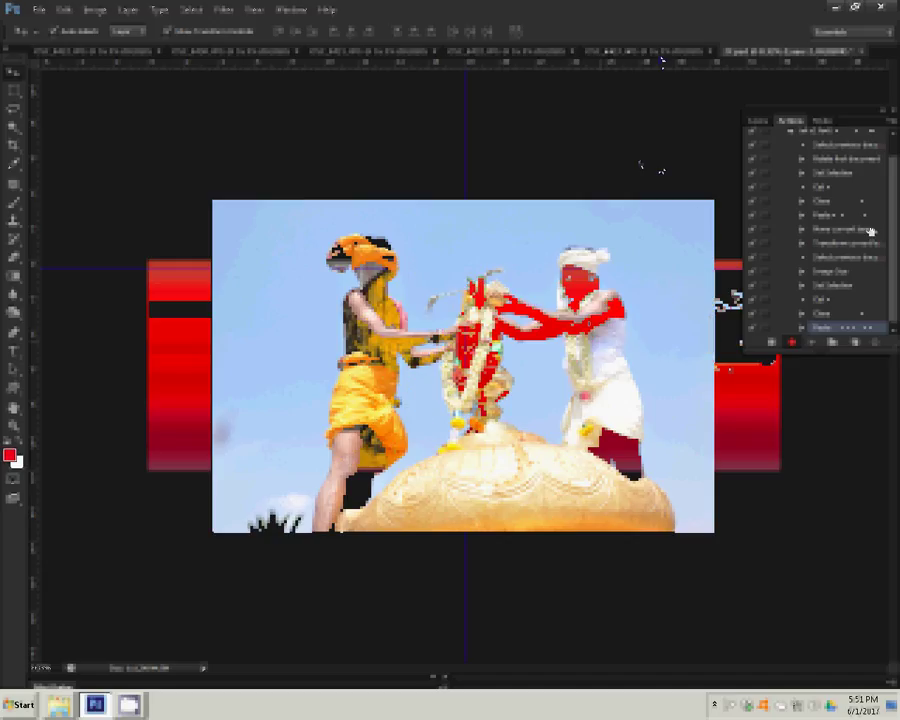
Resize the wedding photo to 8 inches wide, then select all, cut it, and close it
click(91, 10)
click(108, 111)
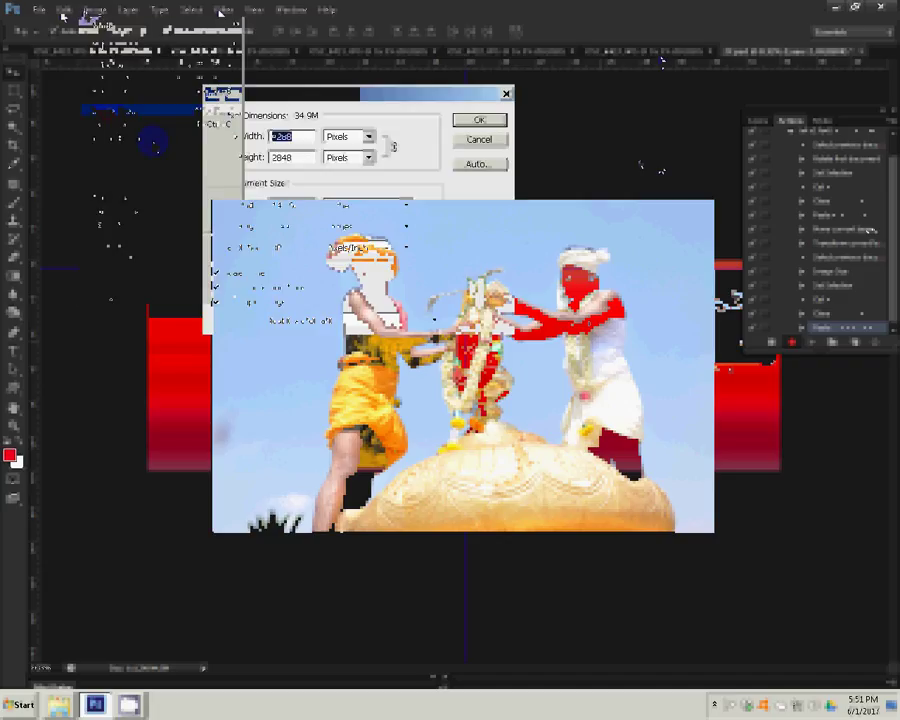
double_click(288, 204)
text(8)
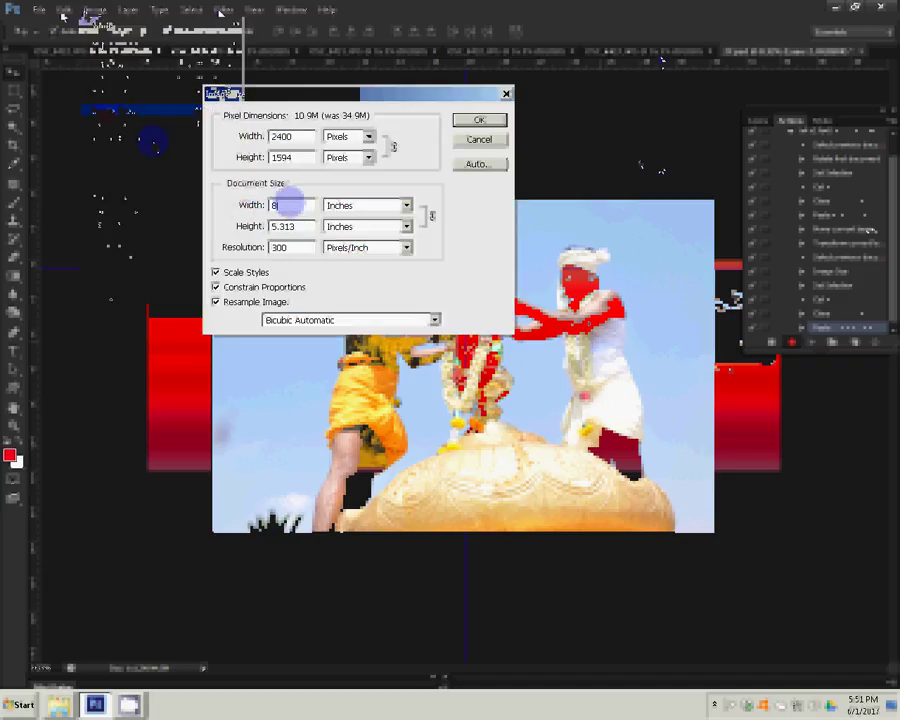
key(Return)
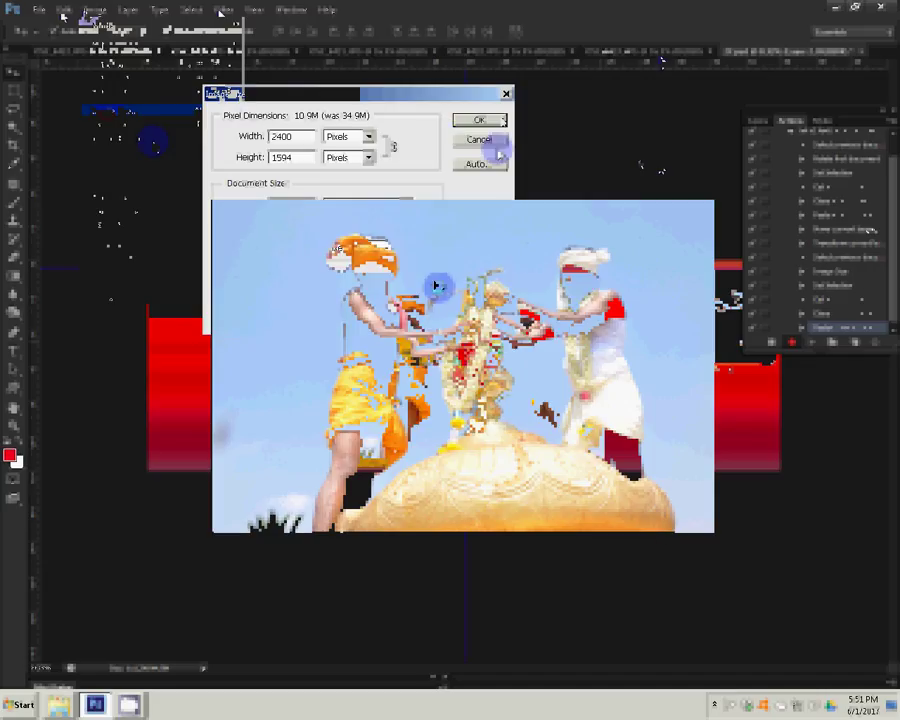
key(ctrl+a)
key(ctrl+x)
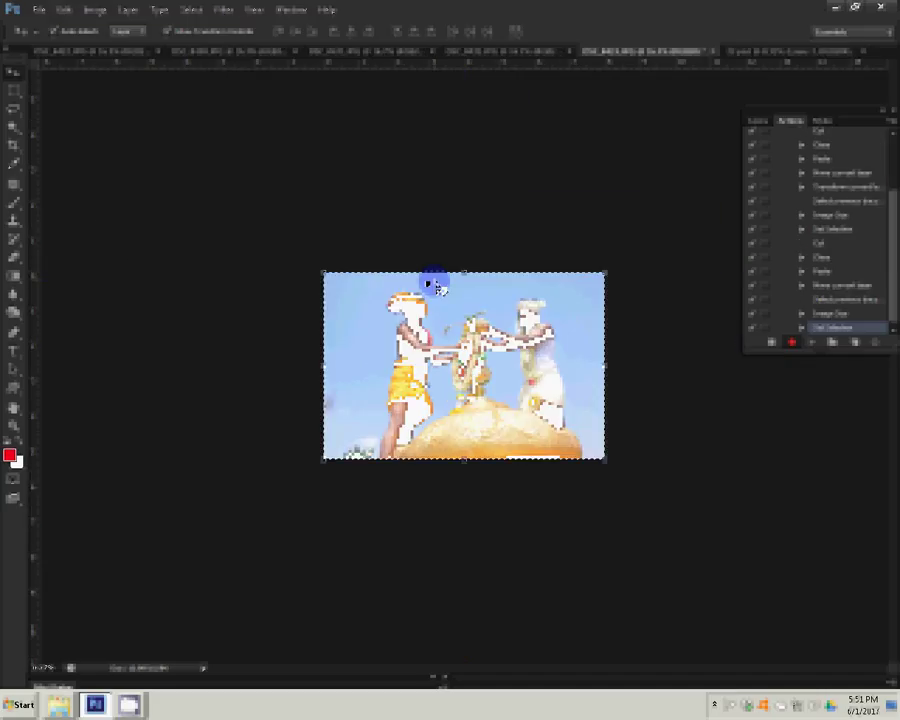
key(ctrl+w)
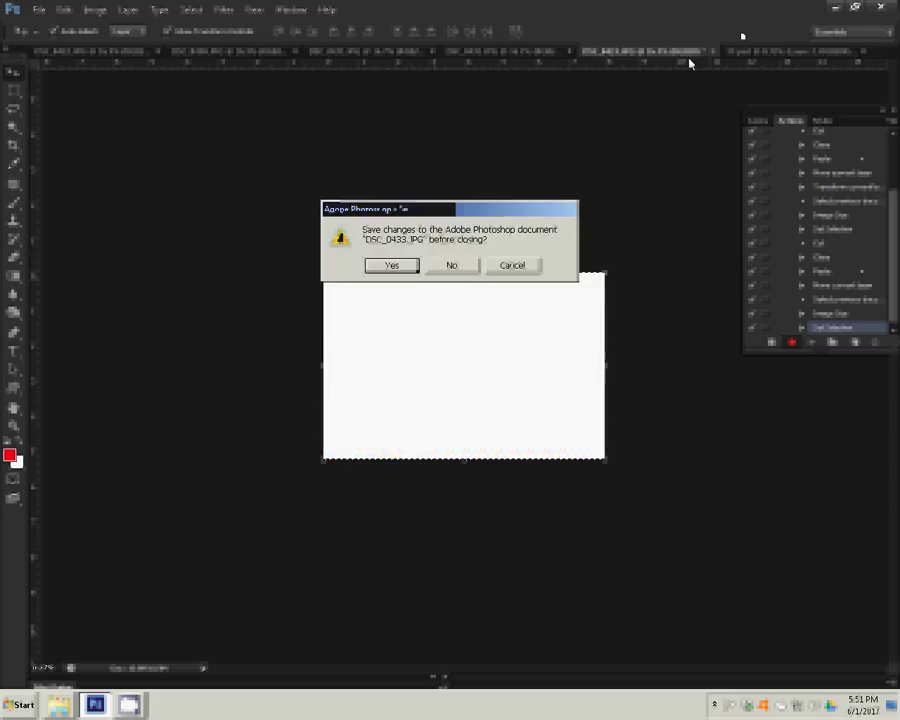
Dismiss the save prompt for DSC_0433.JPG and bring up the Image menu for the garland photo
key(Return)
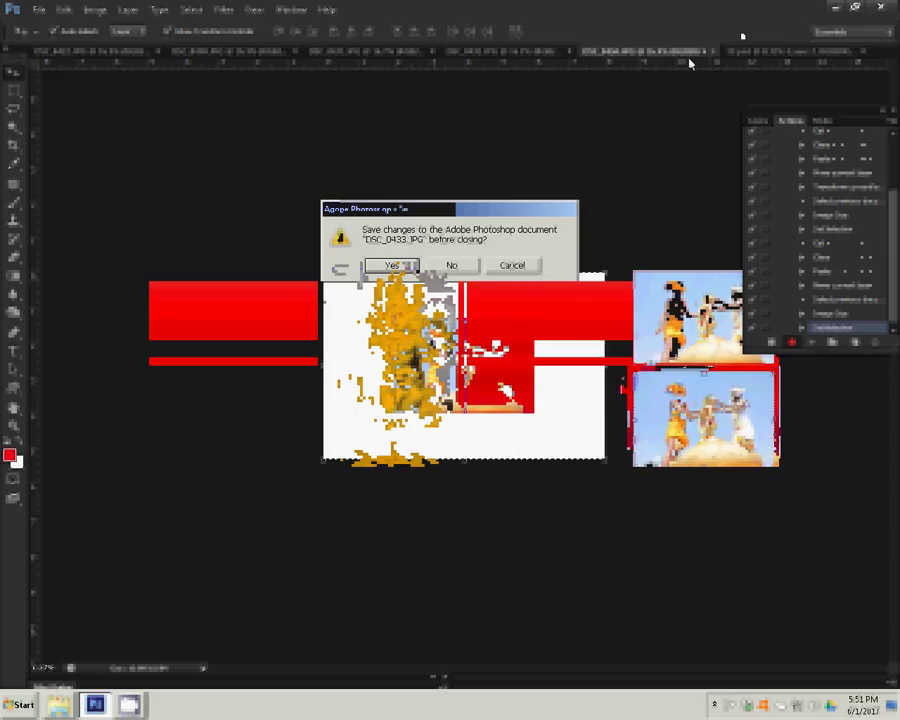
click(530, 260)
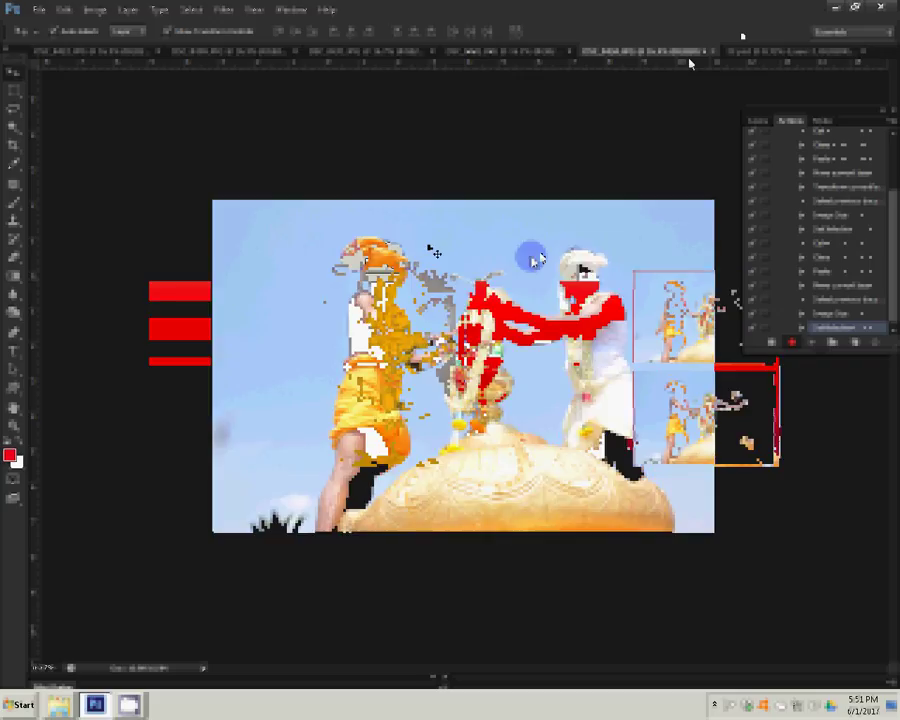
click(590, 205)
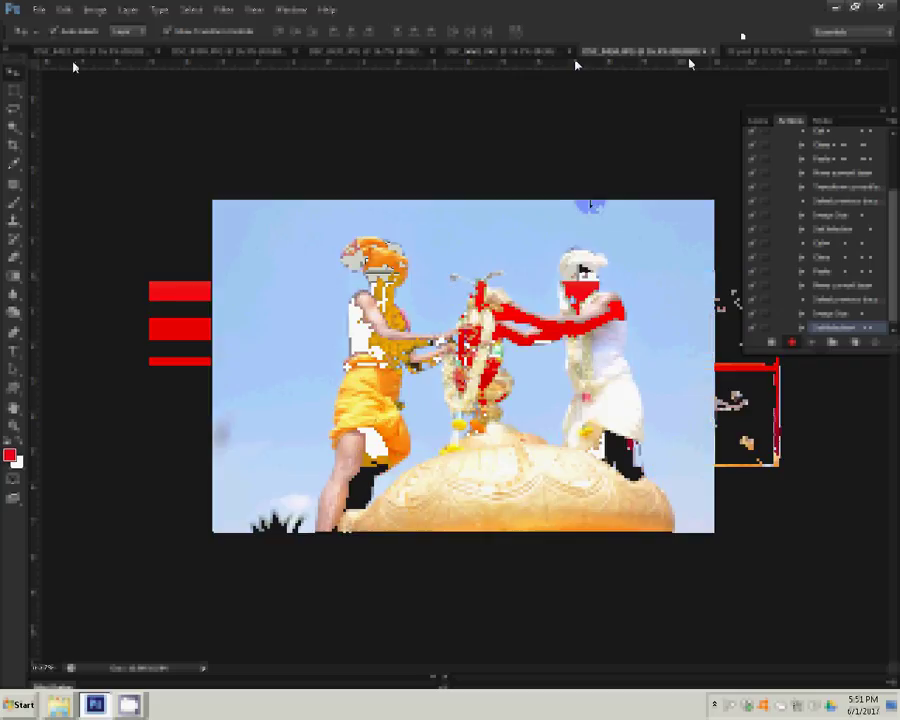
click(95, 9)
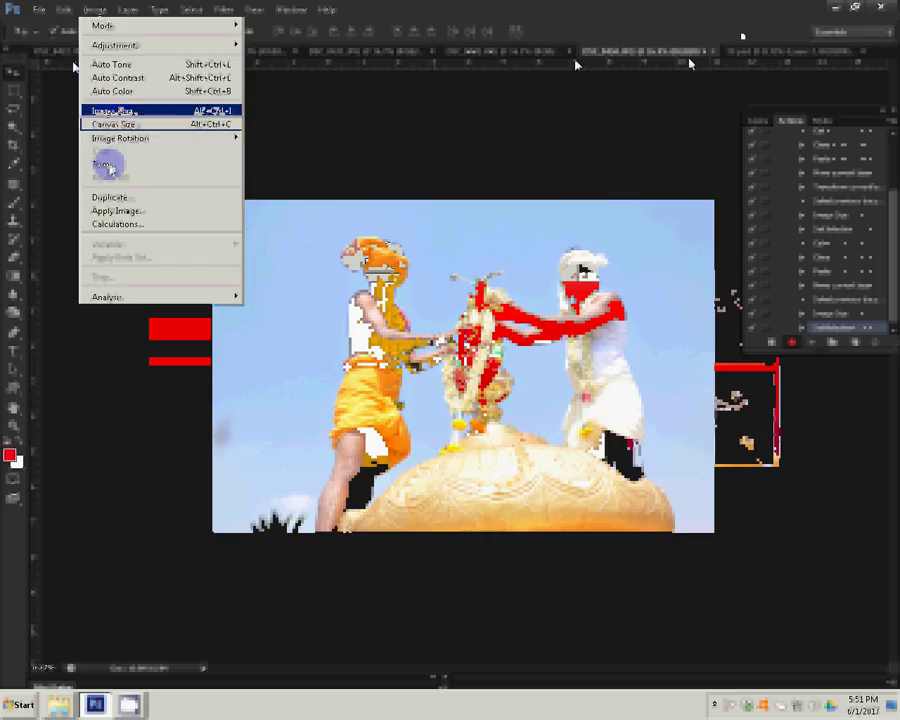
Resize the garland photo to a width of 9.5 and close it without saving
click(112, 110)
key(Tab)
key(Tab)
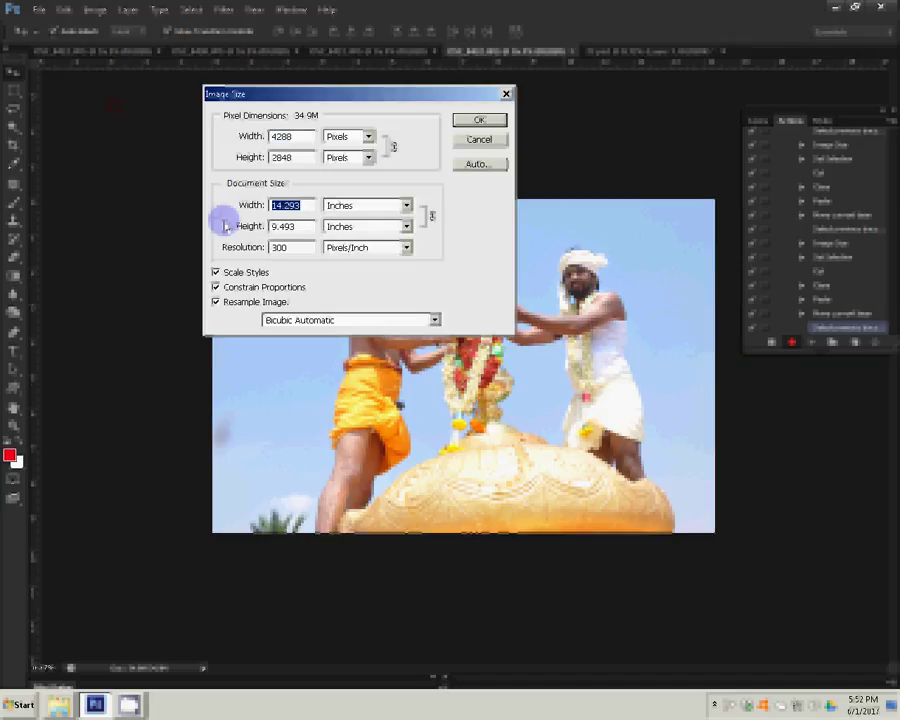
text(9.5)
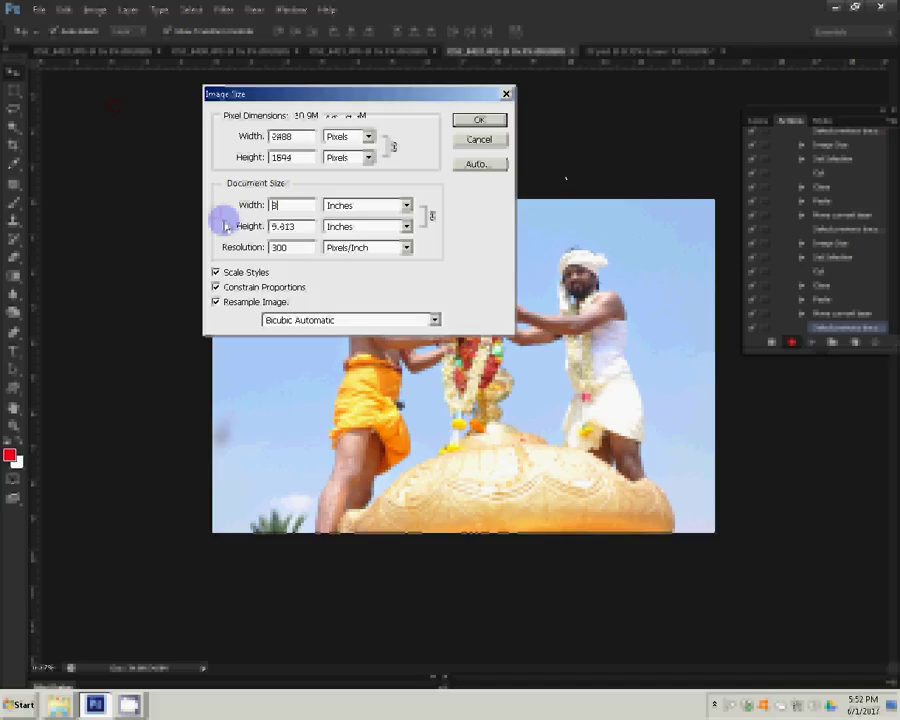
key(Return)
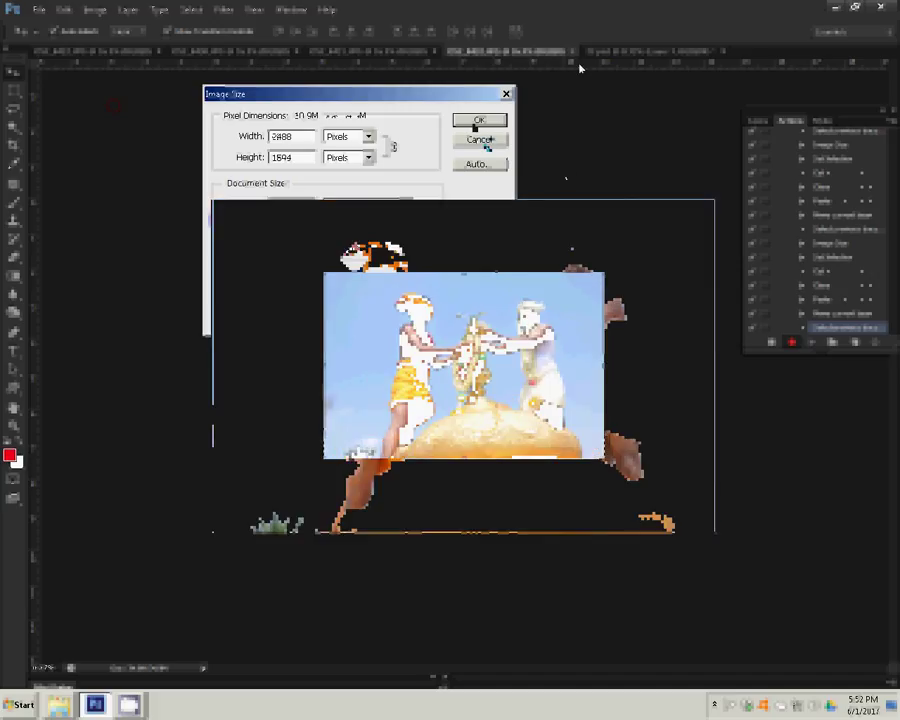
click(452, 265)
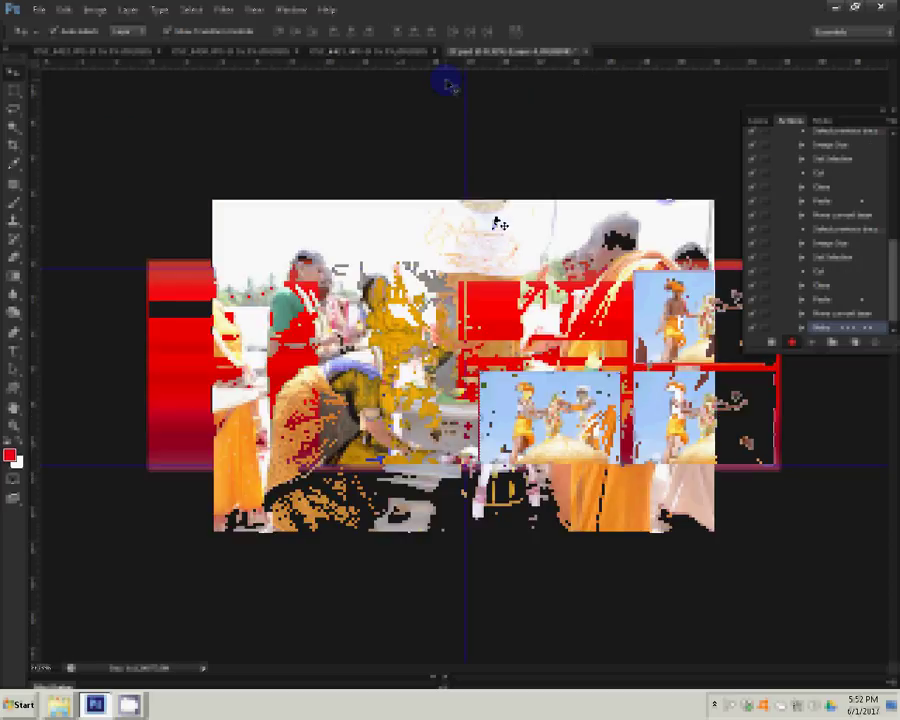
Resize the next photo to 3 inches wide and close it without saving
click(100, 11)
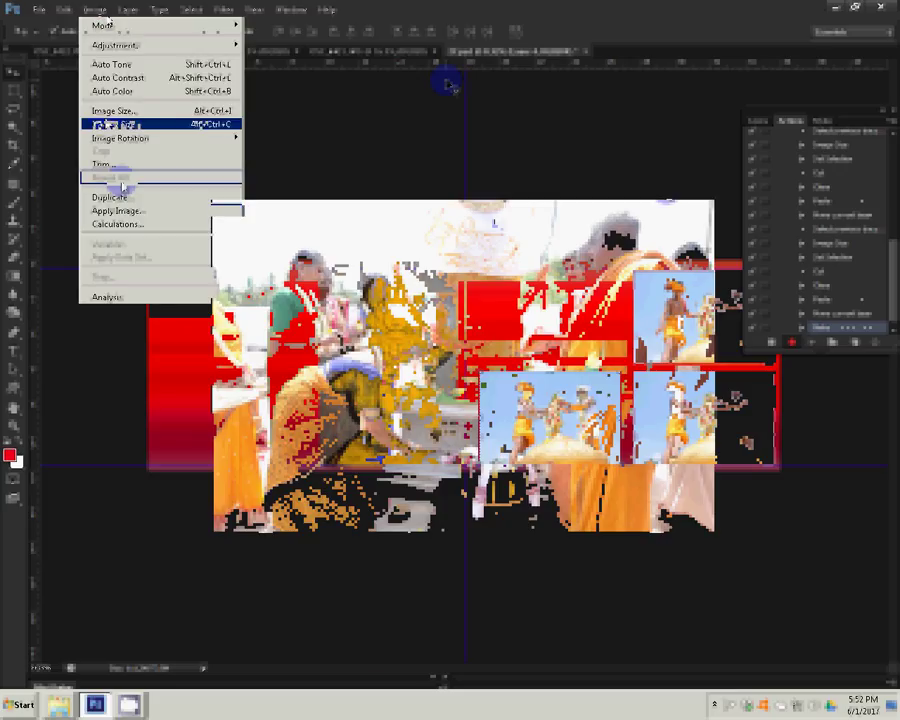
key(alt+ctrl+c)
drag(286, 205, 299, 205)
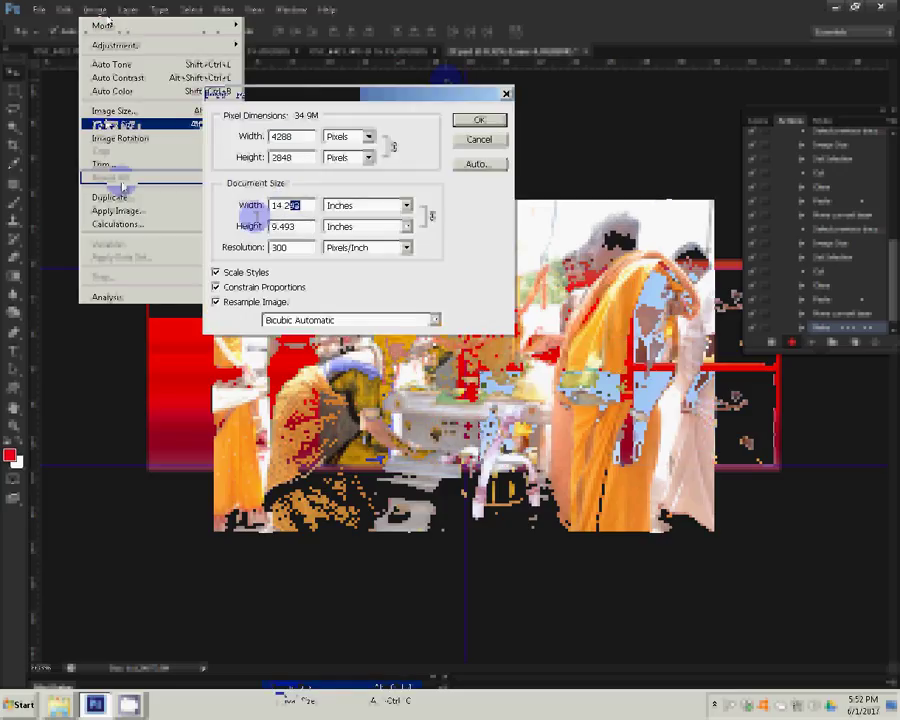
text(3)
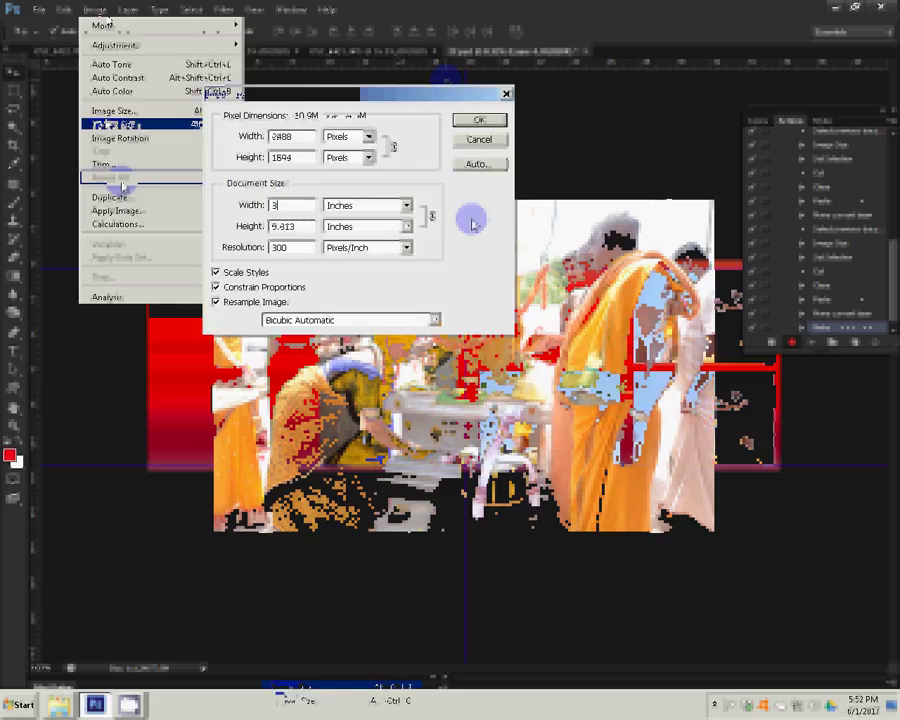
key(Return)
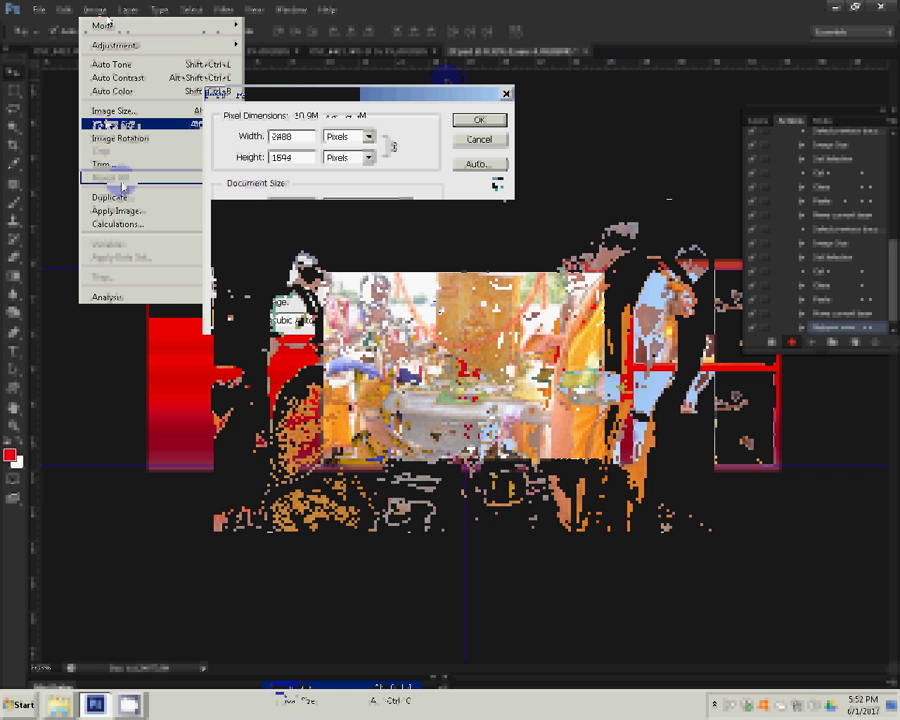
click(453, 266)
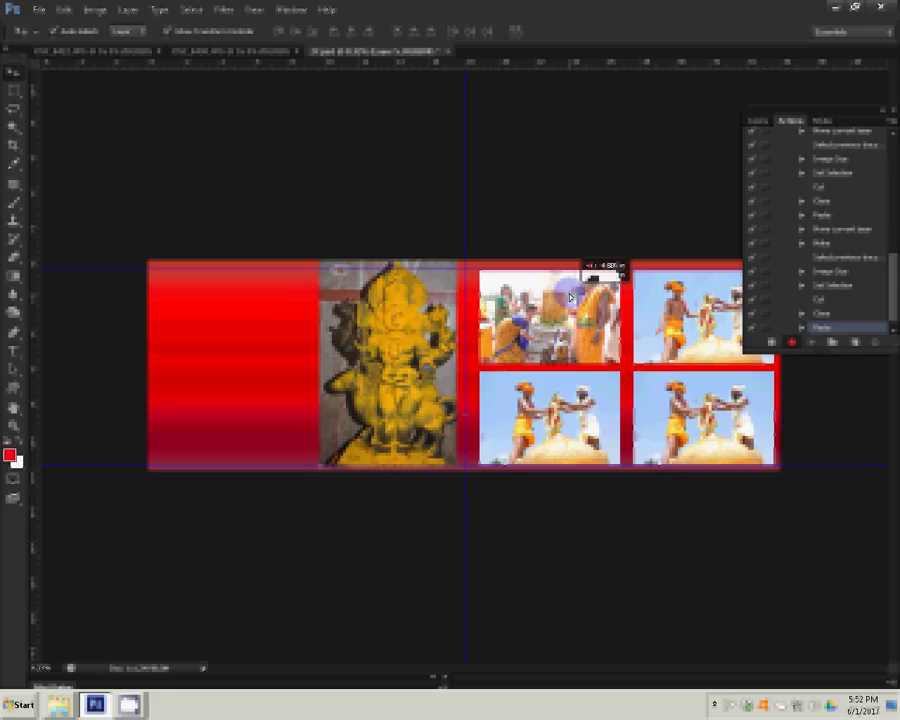
Resize DSC_0430.JPG to 3 inches wide, close it unsaved, and place it in the lower-left red panel
key(ctrl+v)
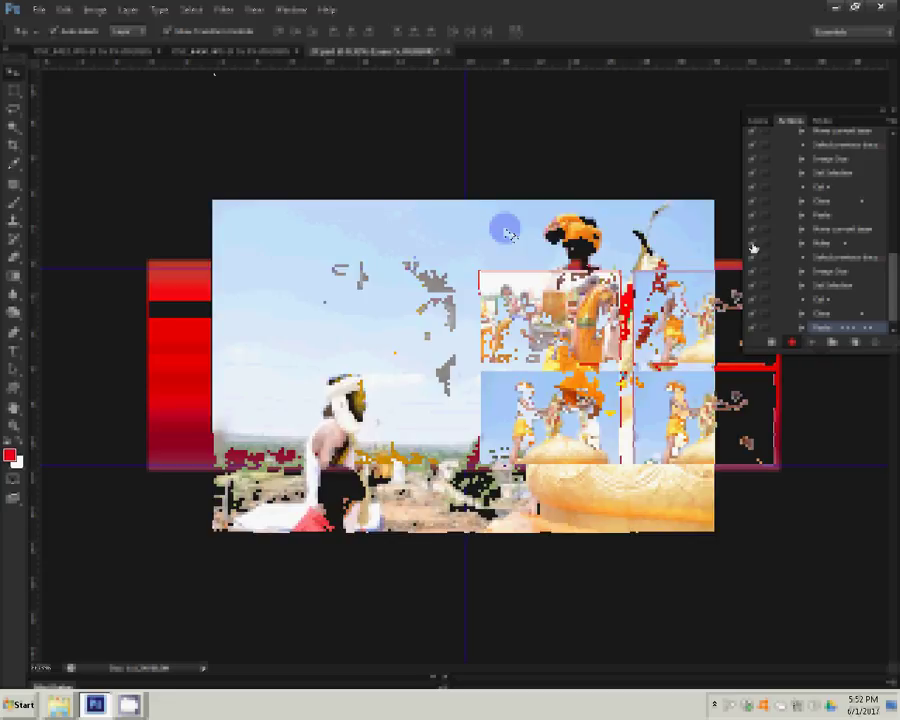
click(94, 9)
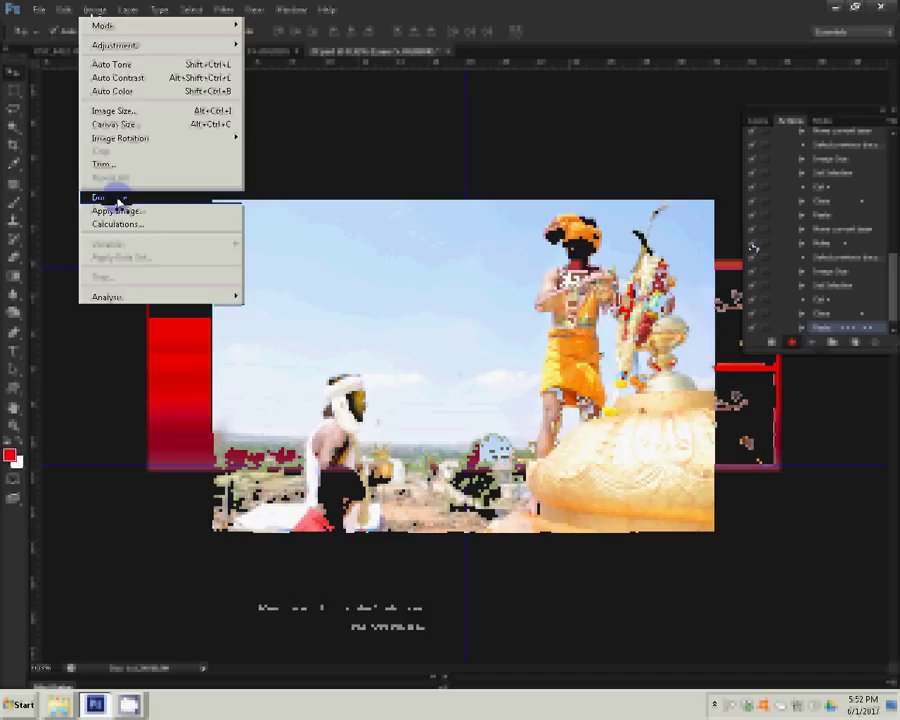
key(i)
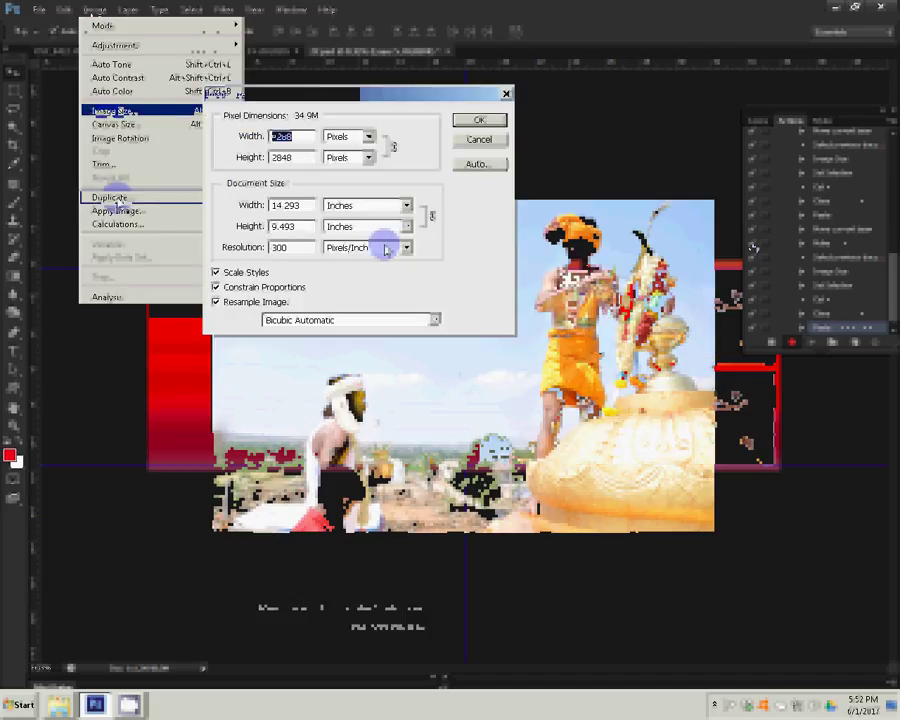
key(Tab)
key(Tab)
text(3)
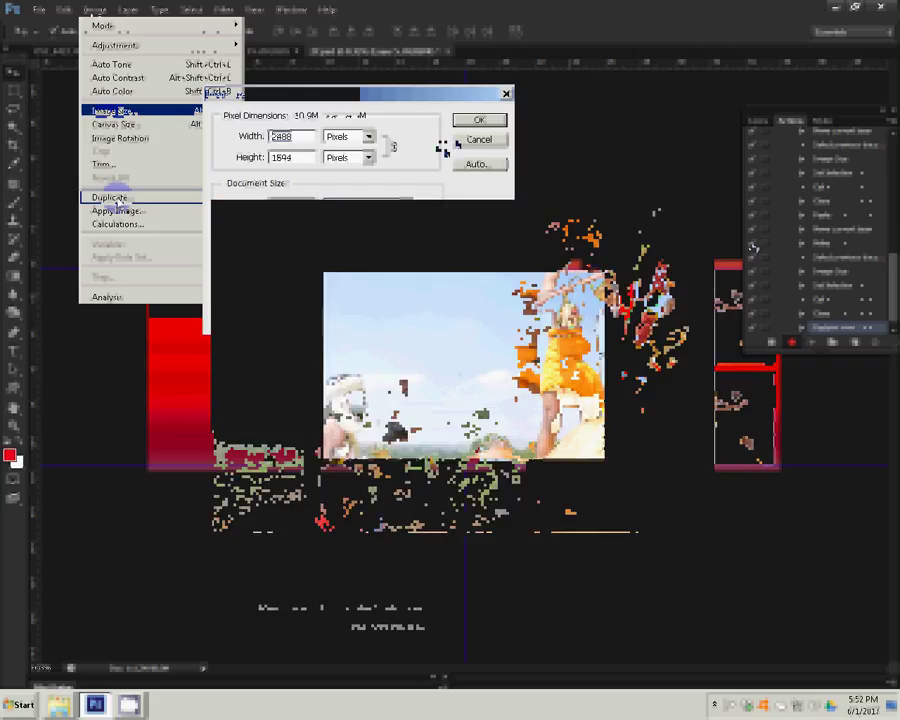
click(307, 52)
click(443, 266)
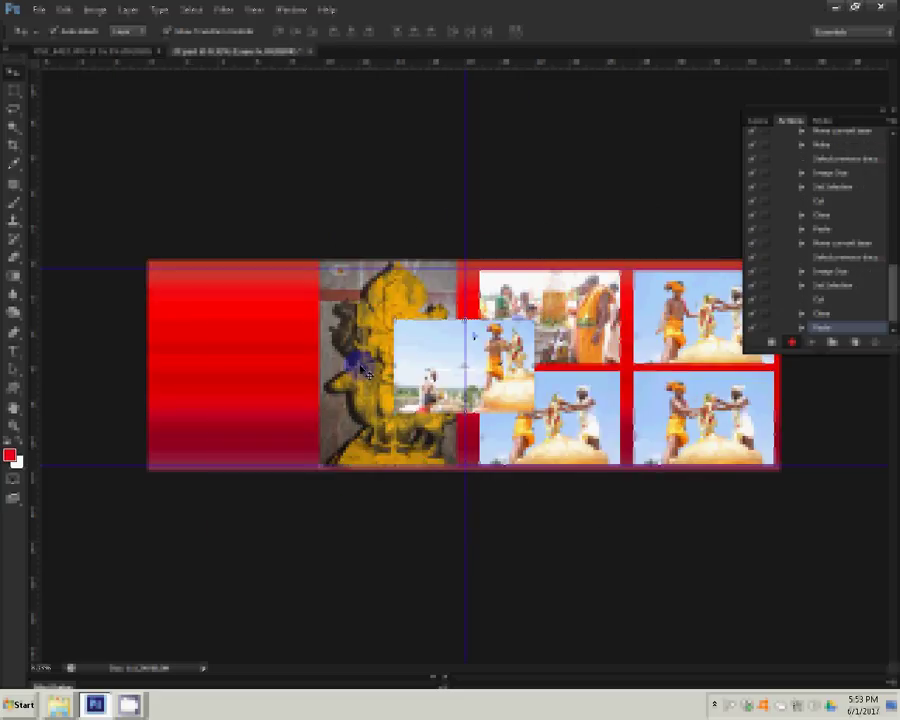
mouse_move(473, 338)
mouse_down()
mouse_move(251, 370)
mouse_move(247, 386)
mouse_up()
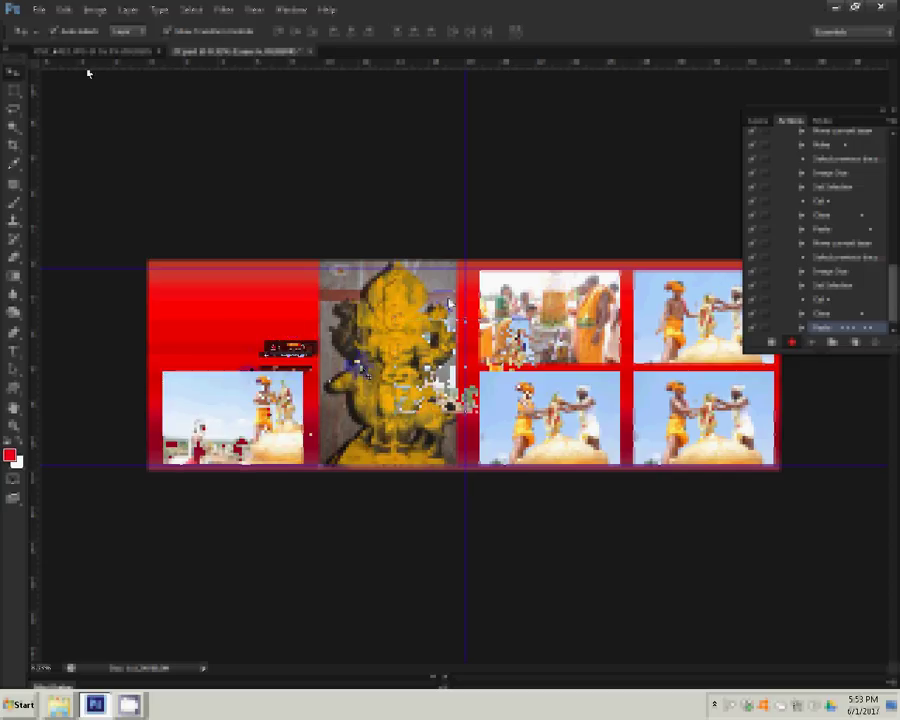
Paste the previous photo and resize the next photo to 8 inches wide for the upper-left panel
key(ctrl+v)
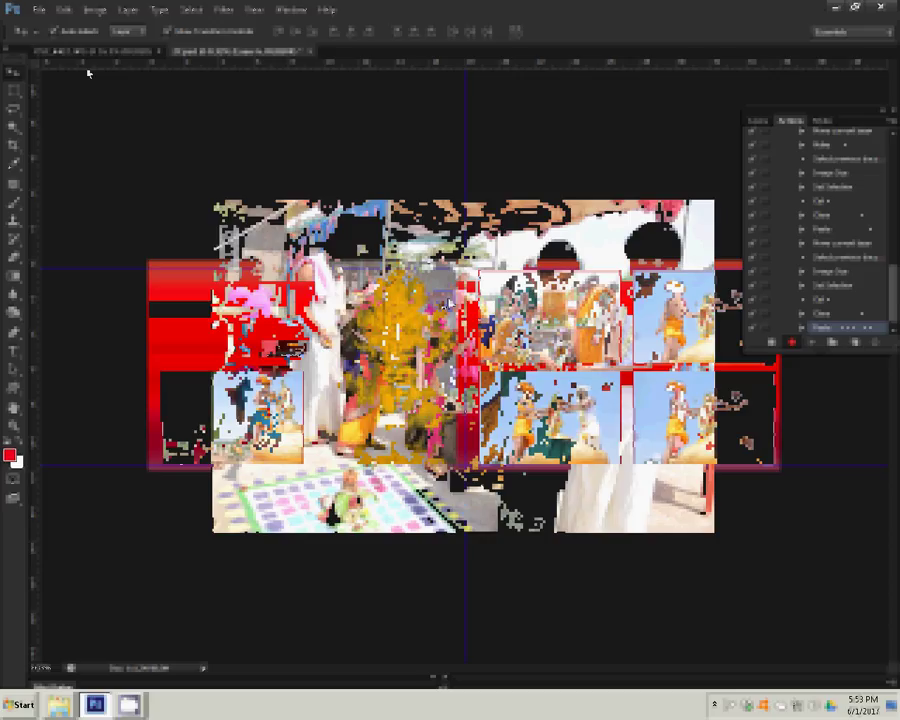
click(95, 10)
click(113, 111)
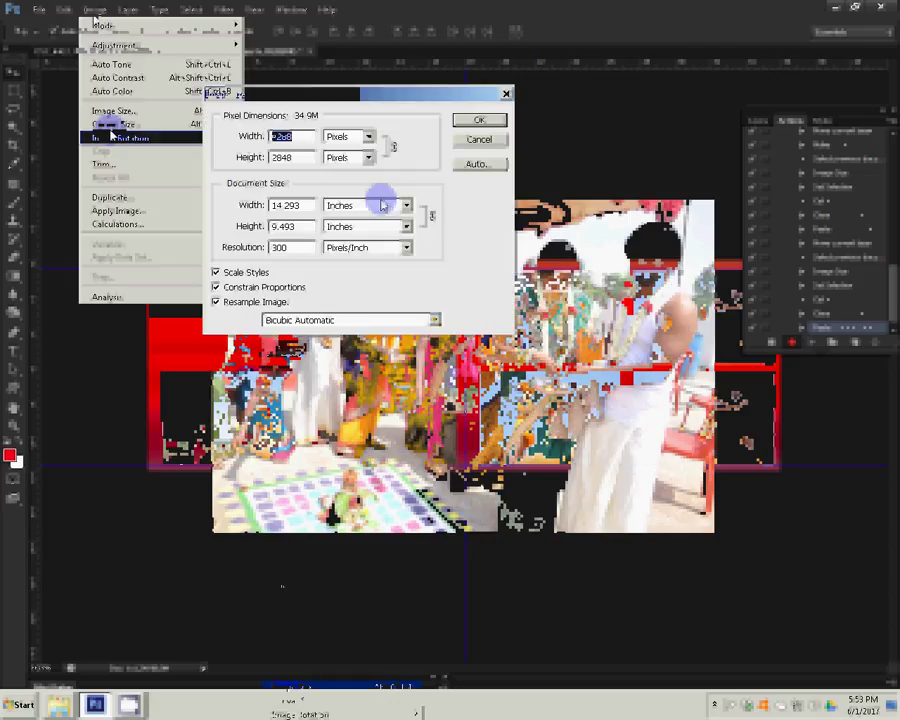
text(8)
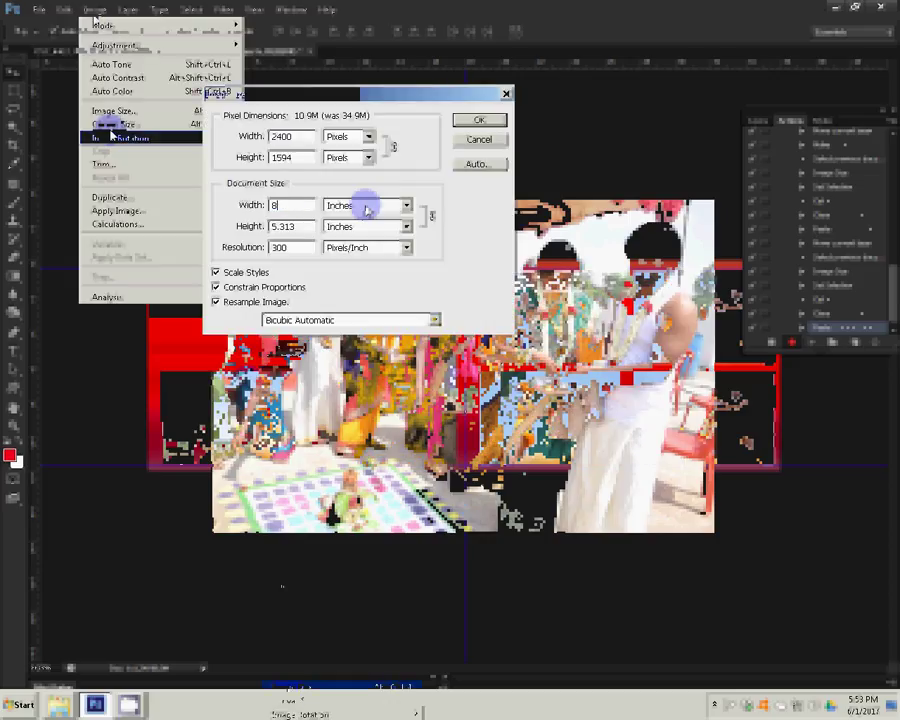
click(479, 119)
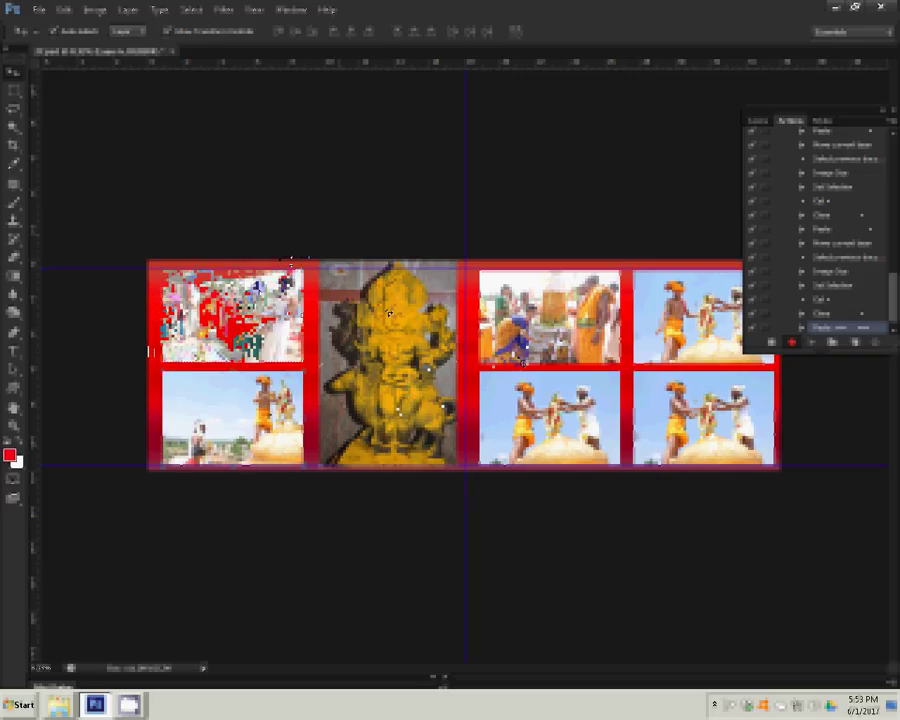
Give a photo layer a 22 px near-white outside stroke border
click(760, 121)
click(789, 343)
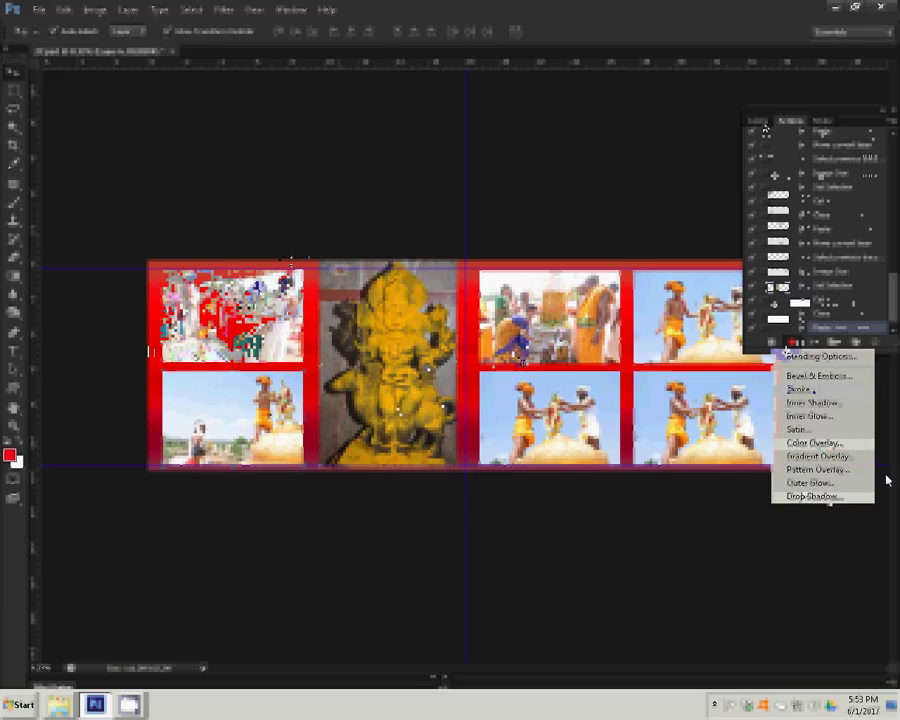
click(798, 389)
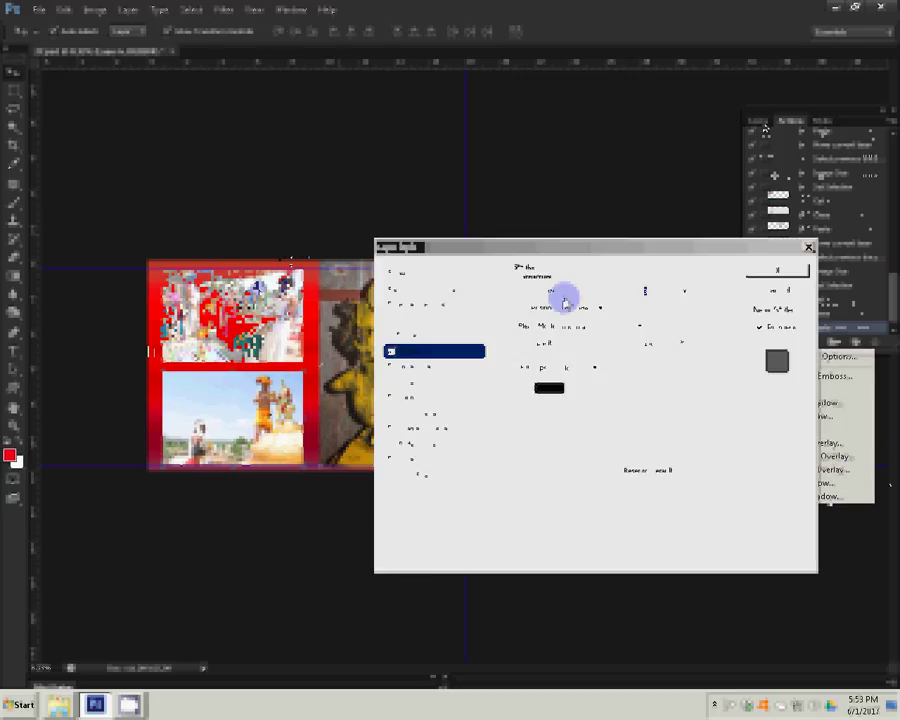
click(549, 388)
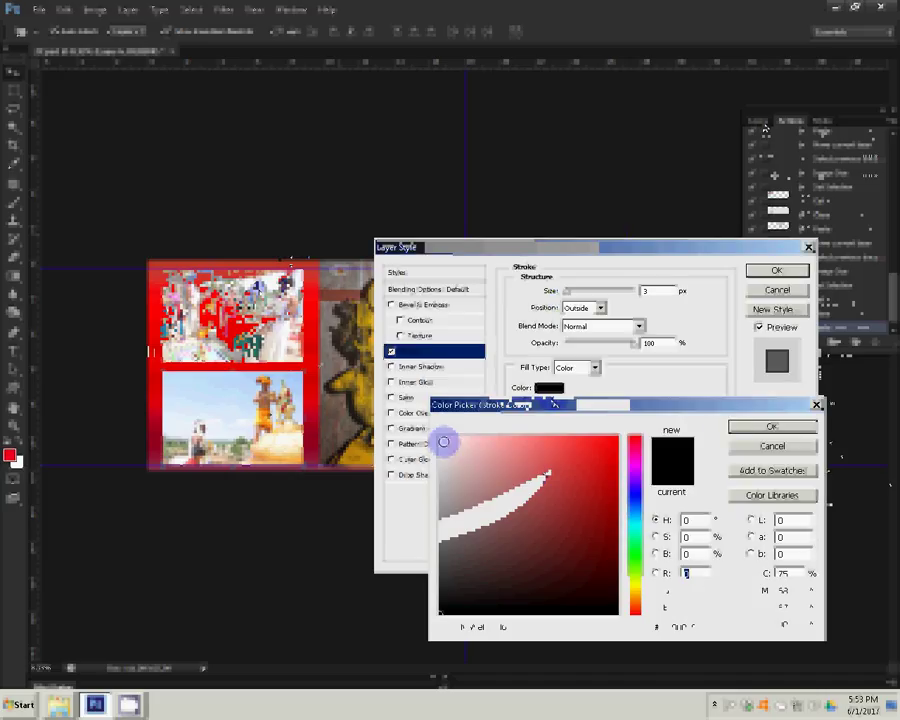
click(441, 437)
click(730, 428)
text(22)
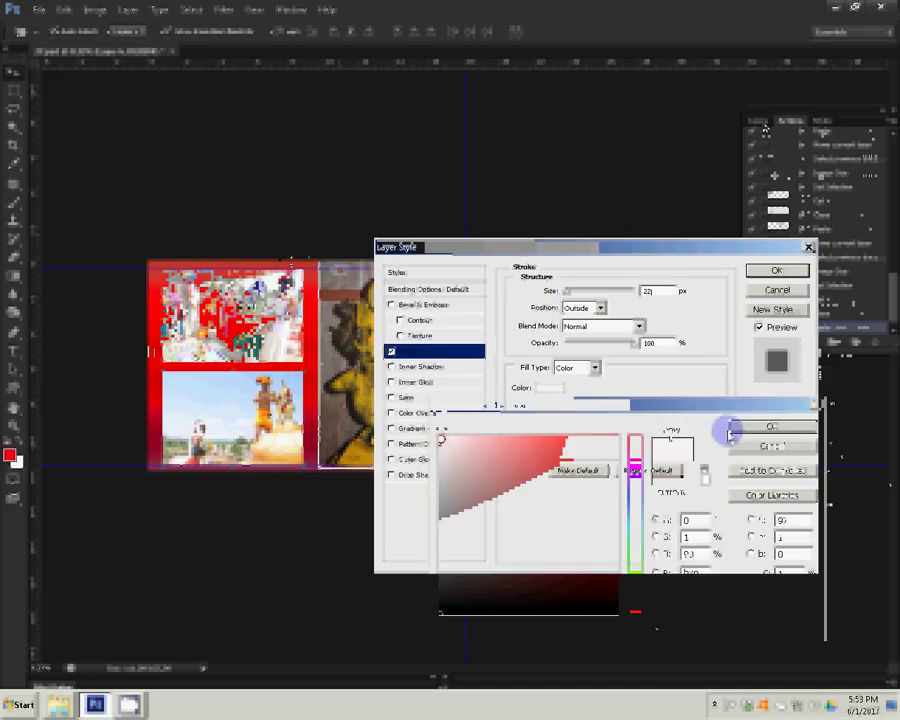
click(775, 269)
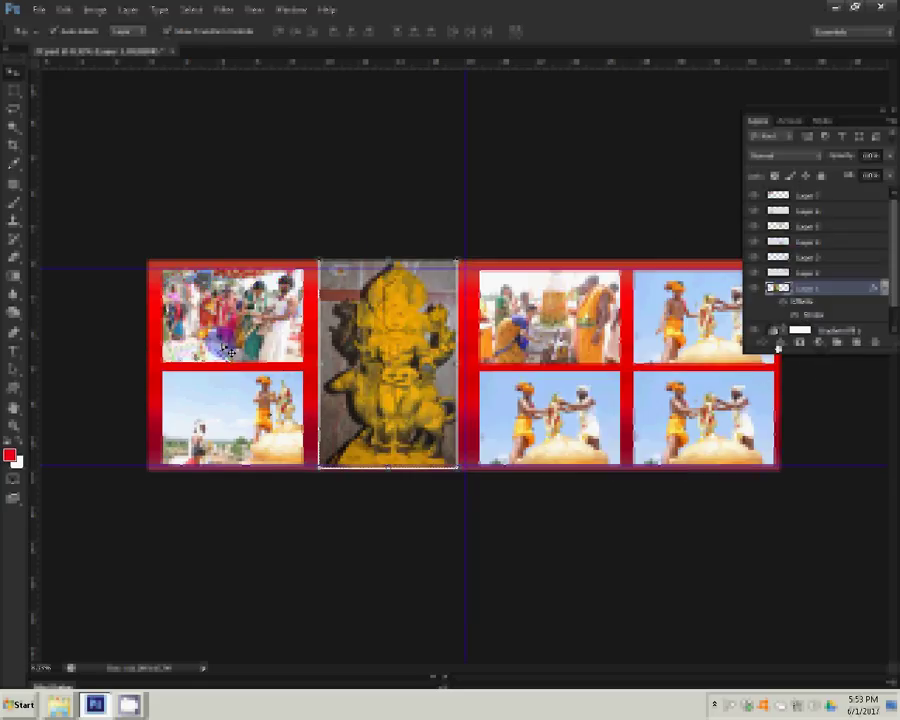
click(780, 342)
Add a stroke filled with the Spectrum rainbow gradient to another photo layer
click(800, 389)
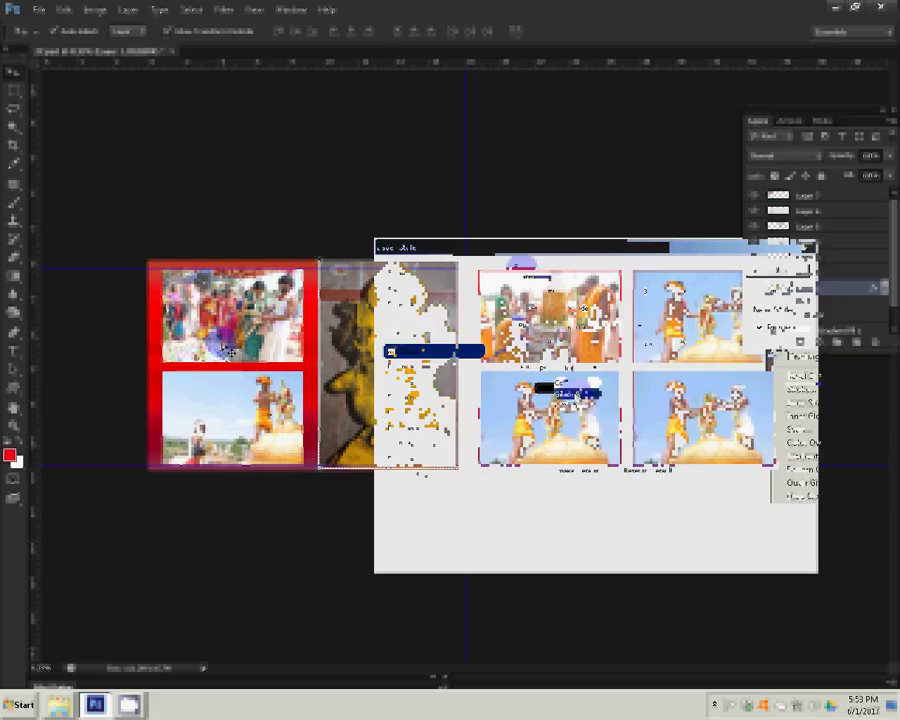
click(565, 360)
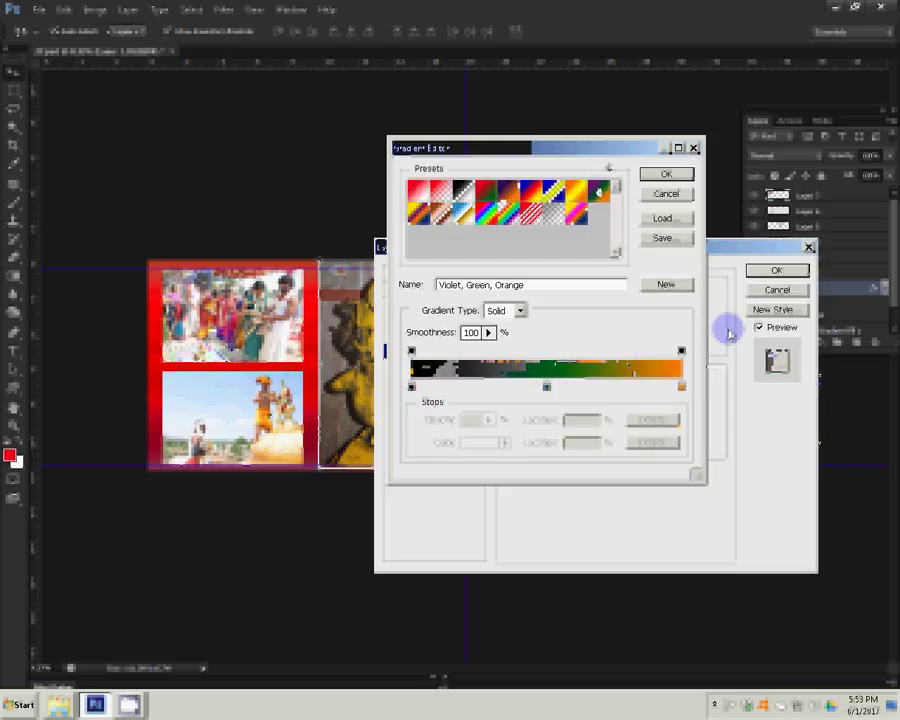
click(509, 259)
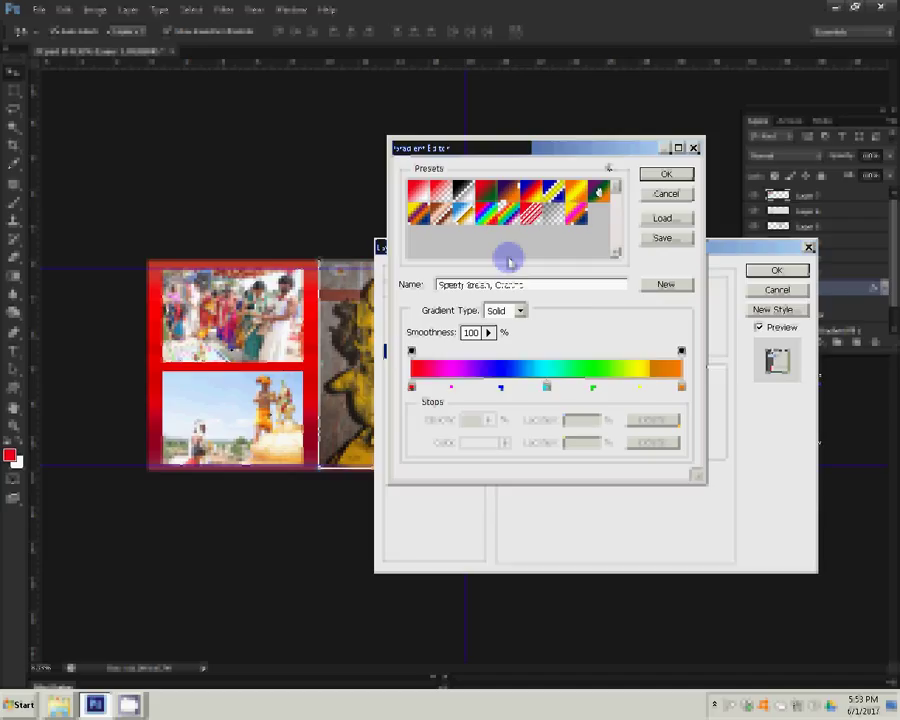
click(665, 174)
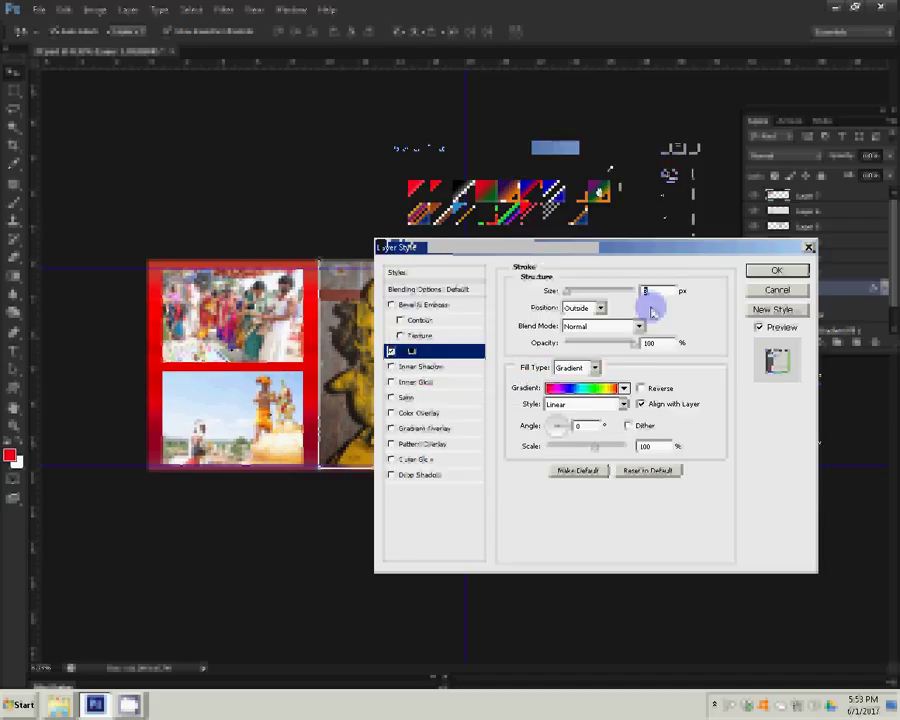
key(Return)
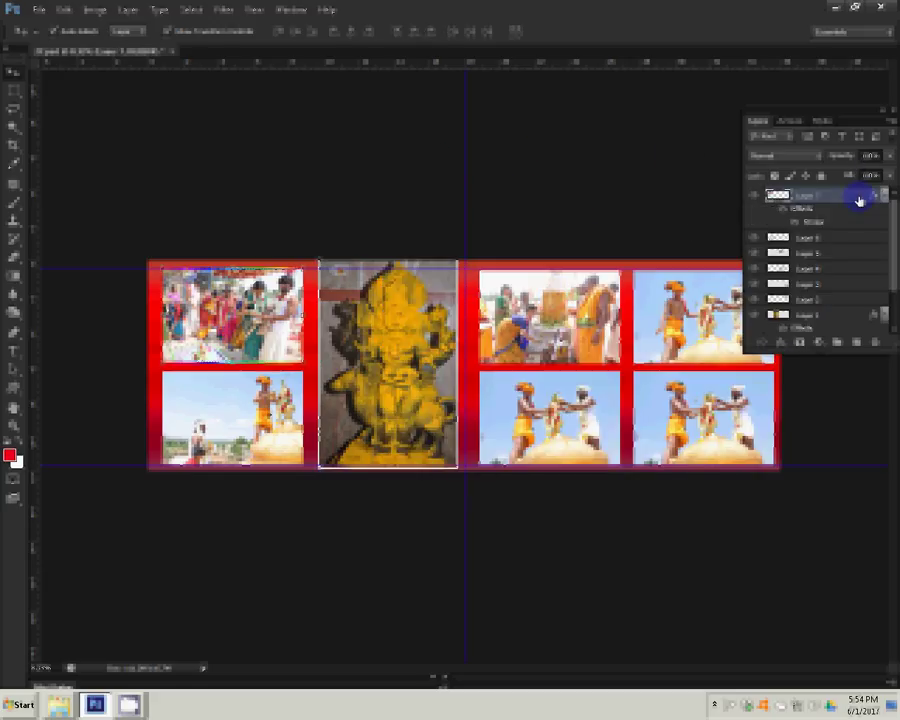
Copy the top photo layer's border style
right_click(858, 199)
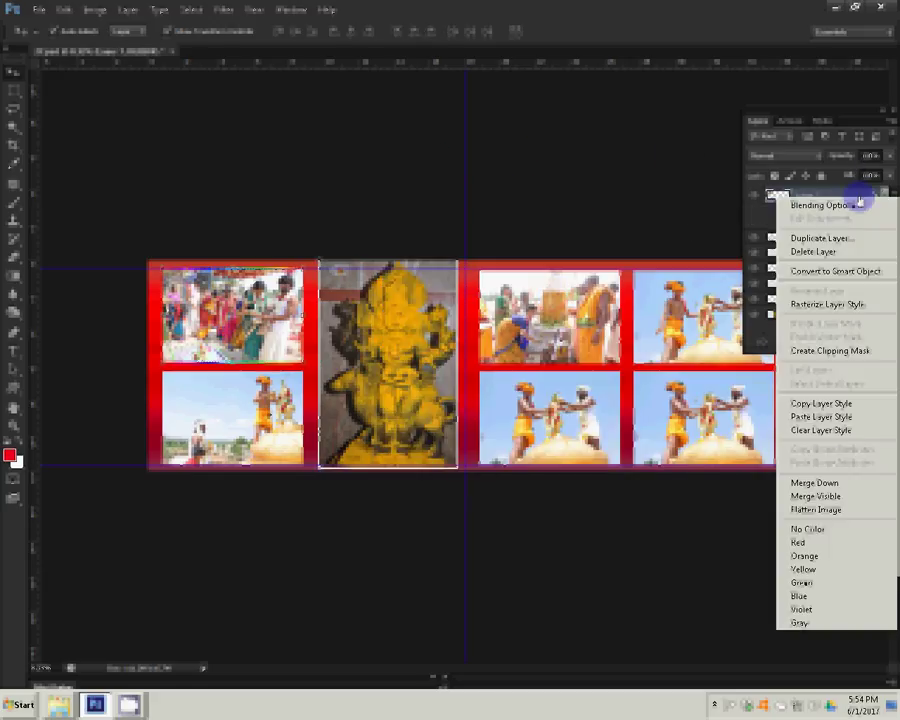
click(826, 432)
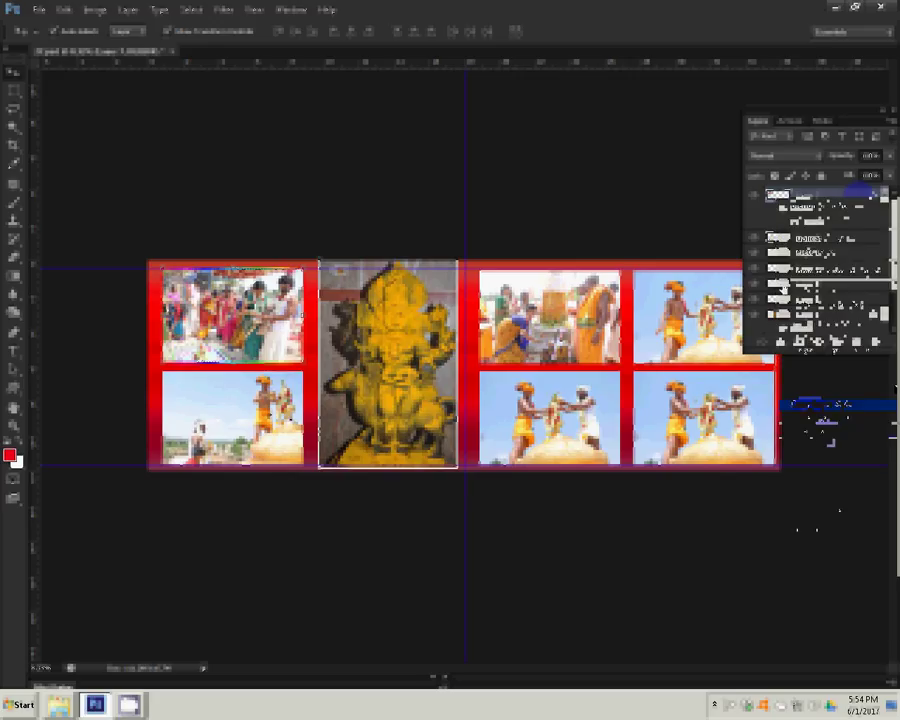
right_click(858, 244)
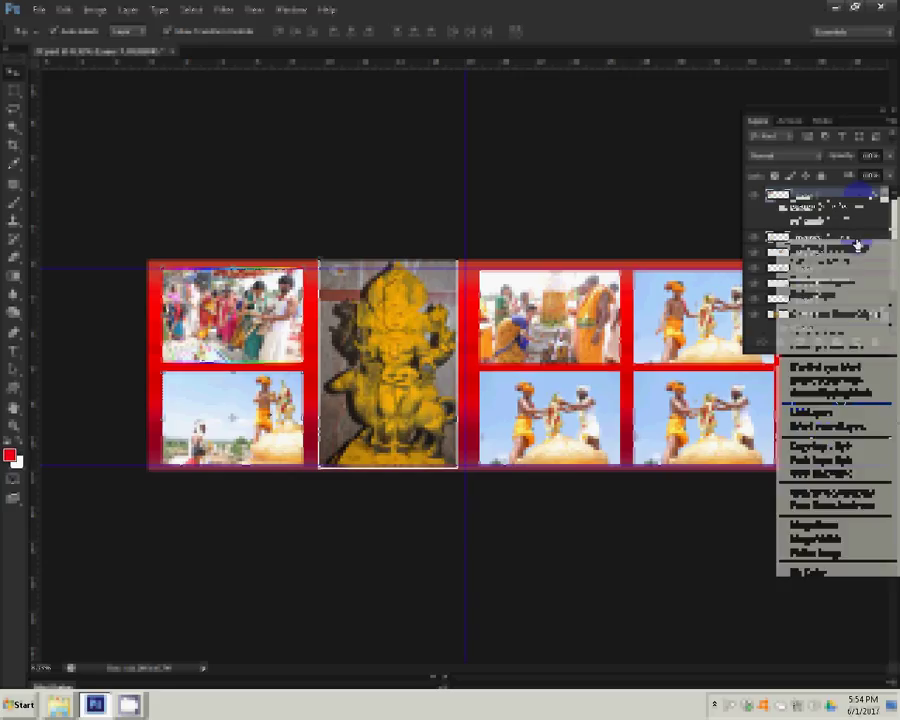
key(Escape)
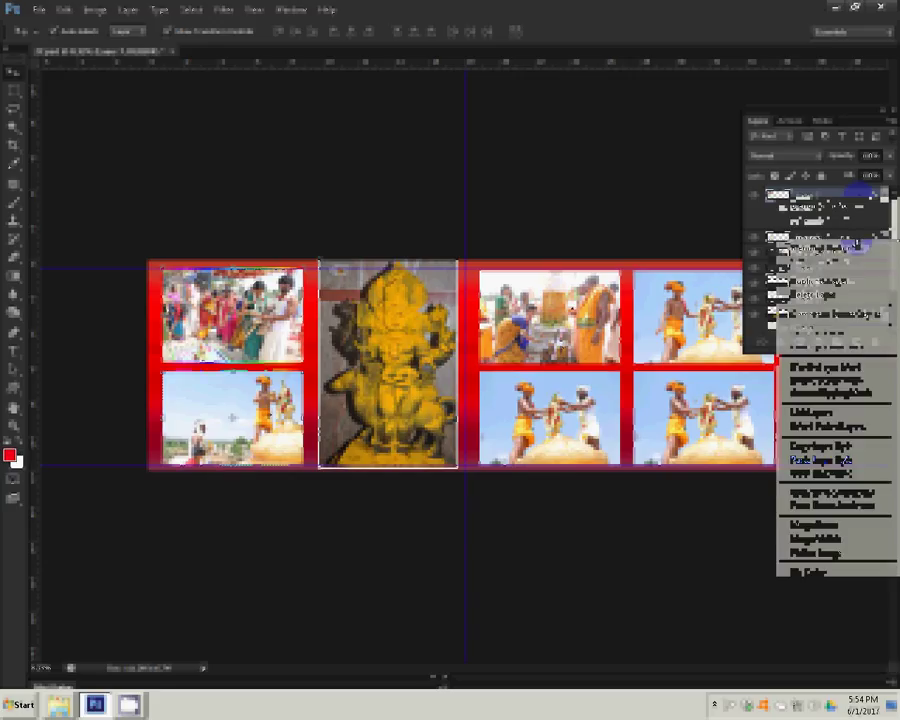
right_click(858, 250)
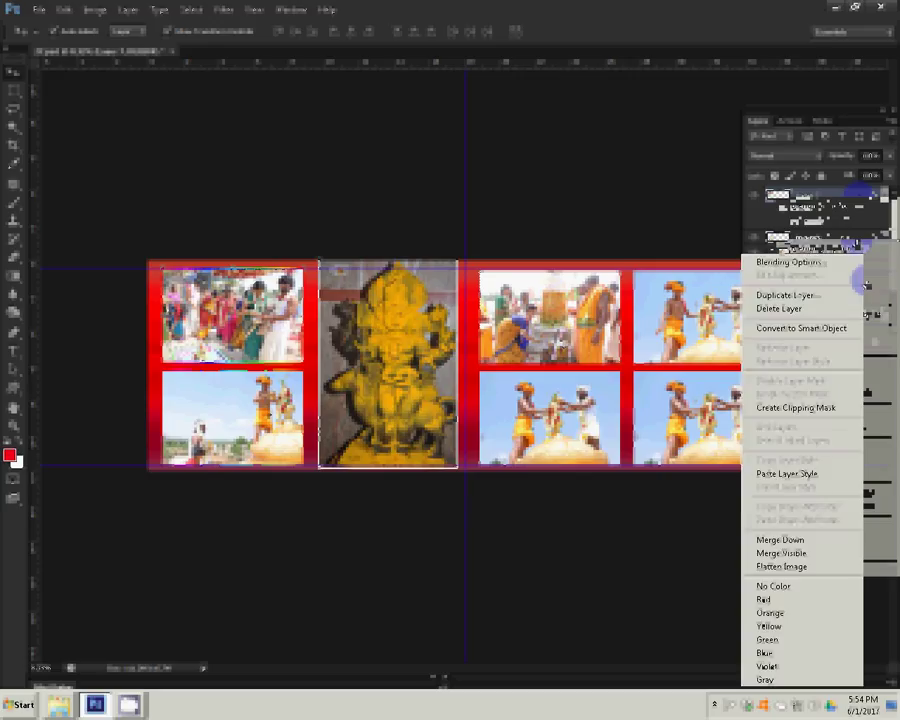
key(Escape)
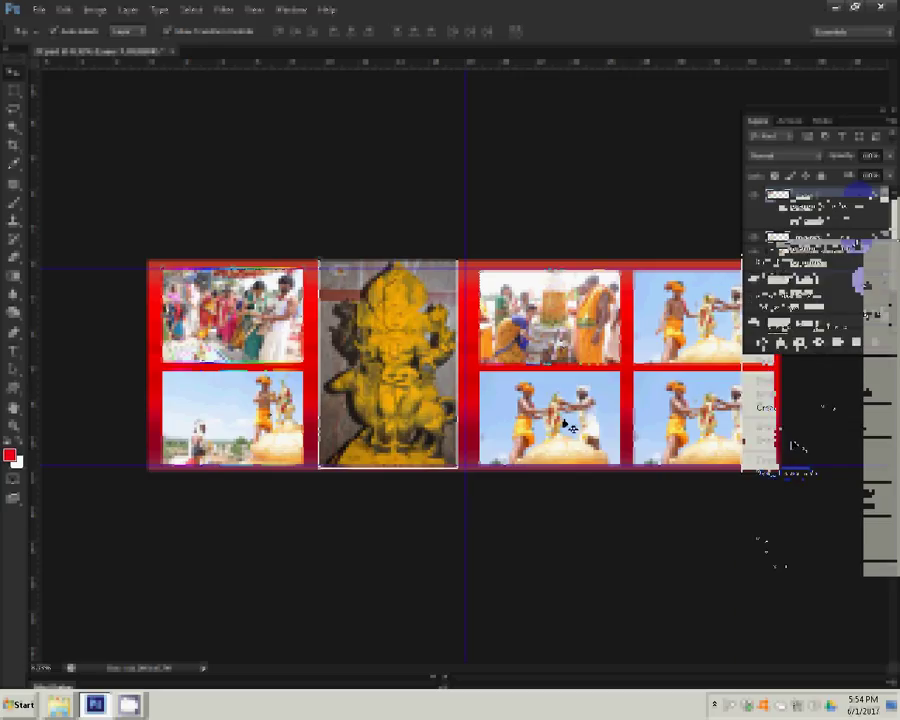
Paste the border style onto three more photo layers and bring up the action-set options
right_click(852, 320)
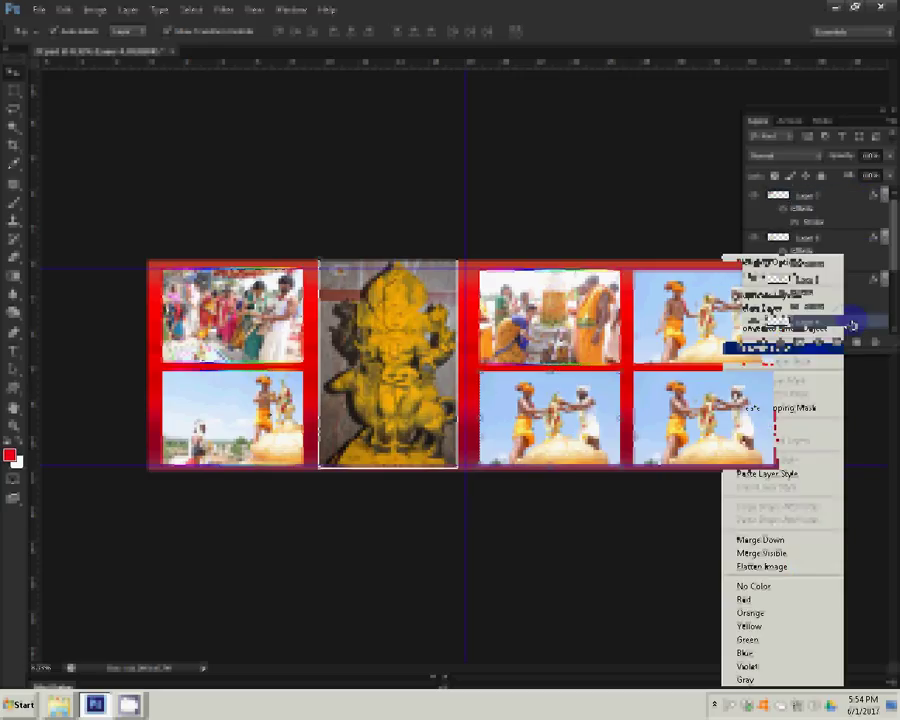
click(770, 473)
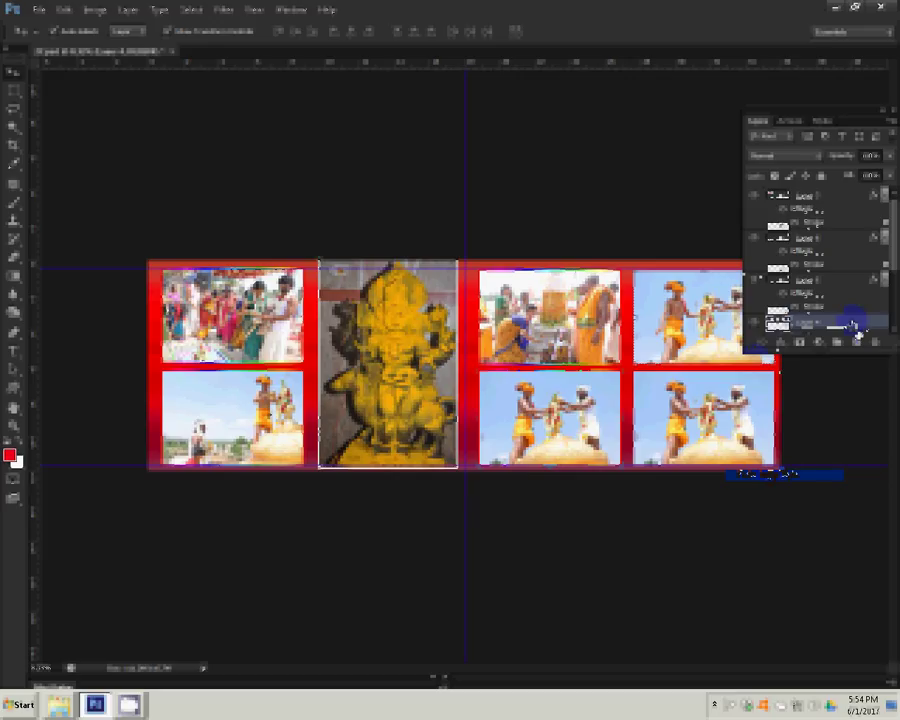
right_click(857, 331)
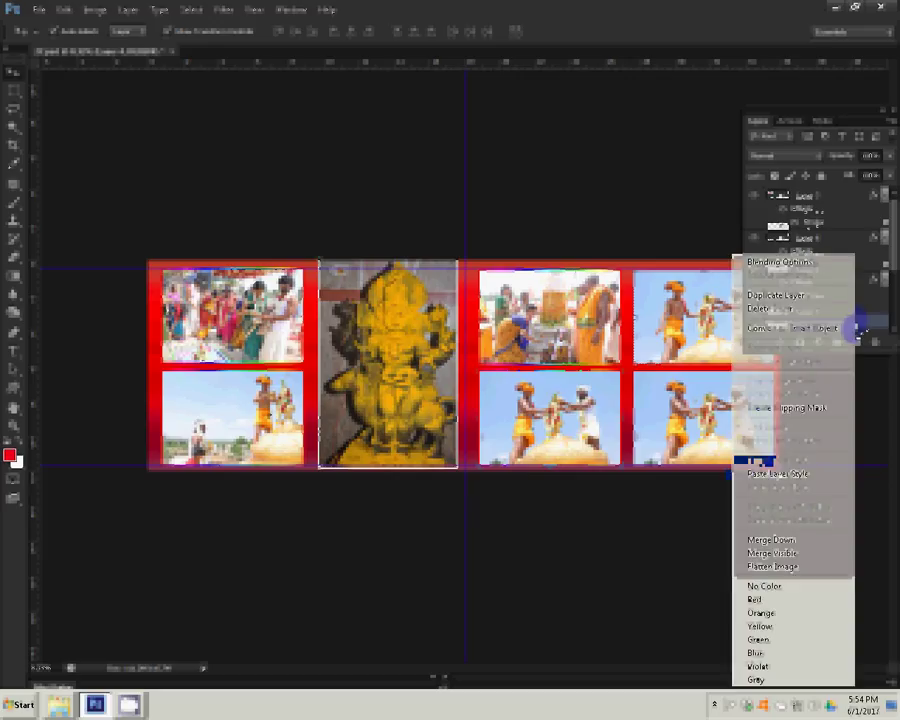
click(783, 474)
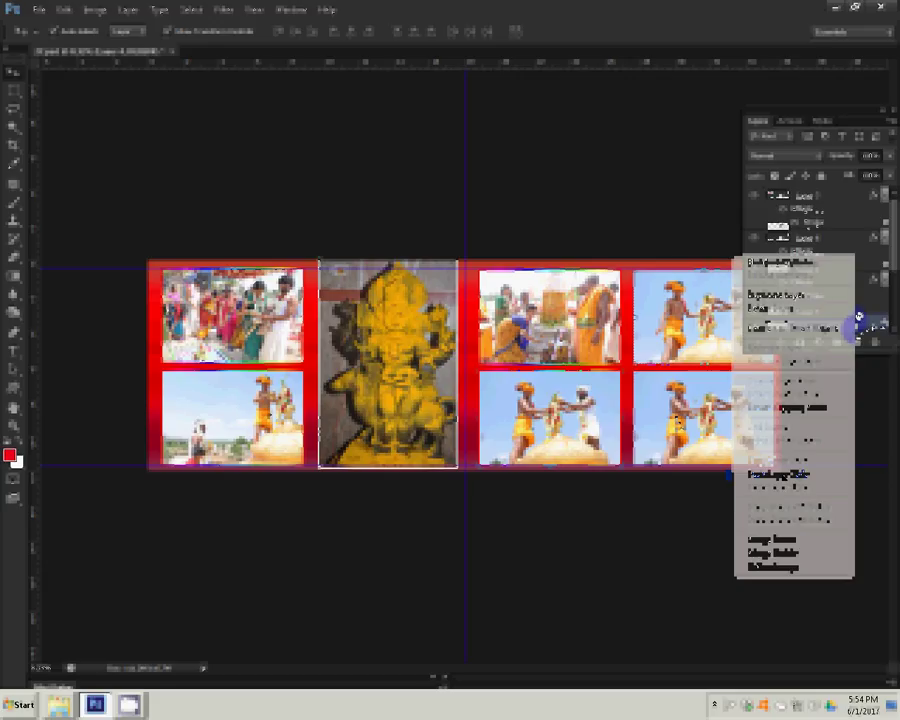
right_click(858, 318)
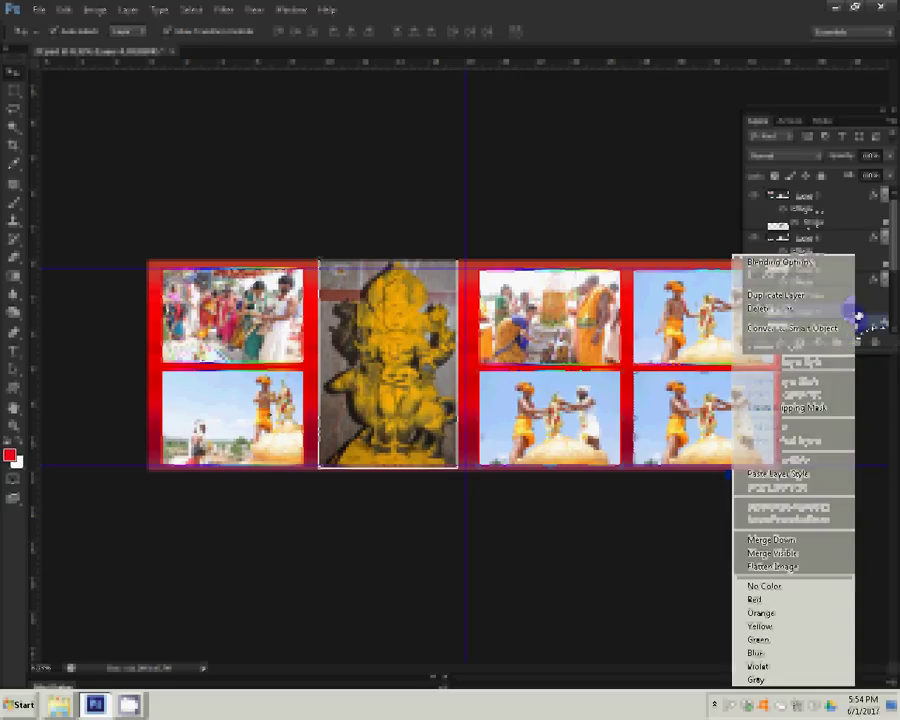
click(800, 472)
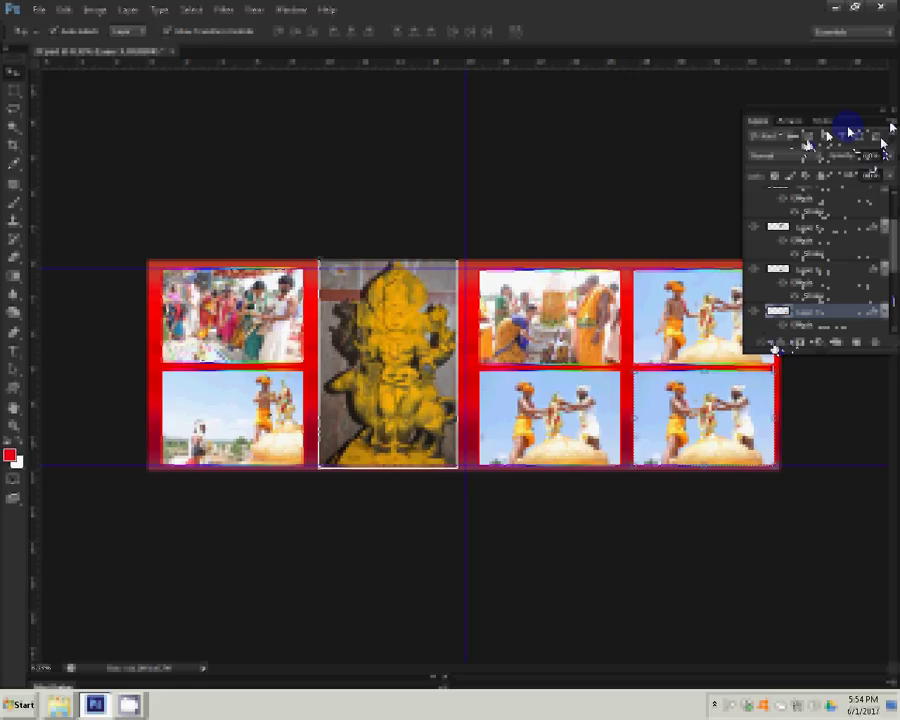
click(891, 127)
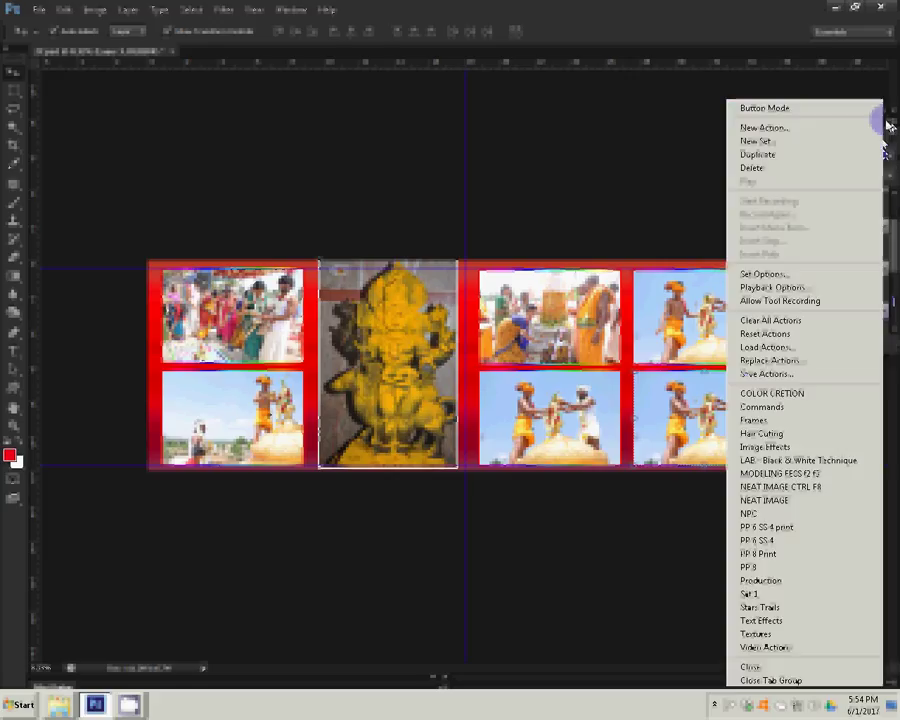
Save the recorded action set in the Software folder as an actions file named k4 v1
click(768, 375)
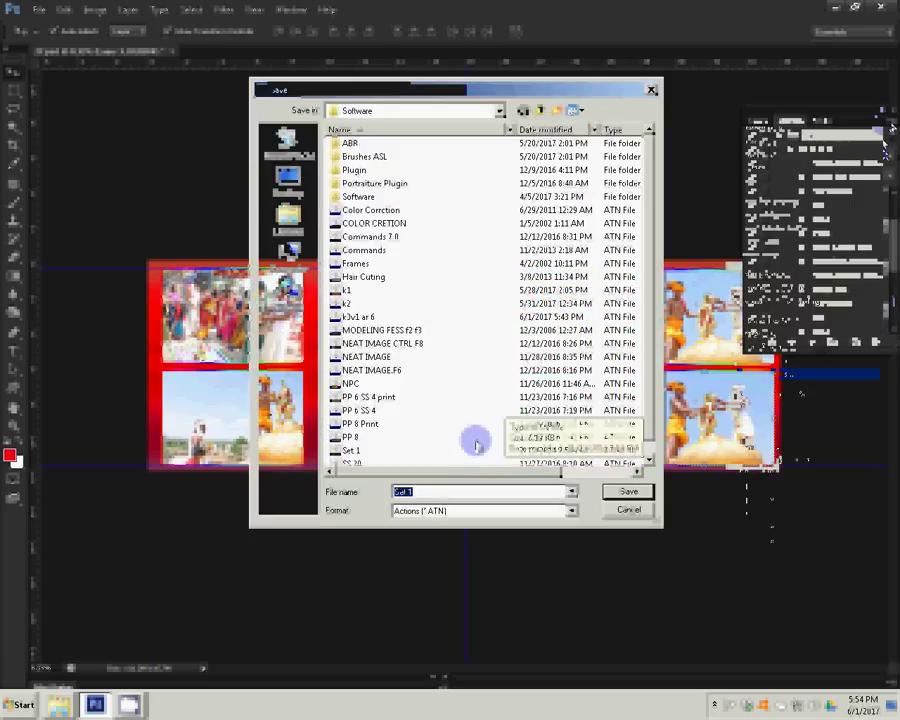
text(k)
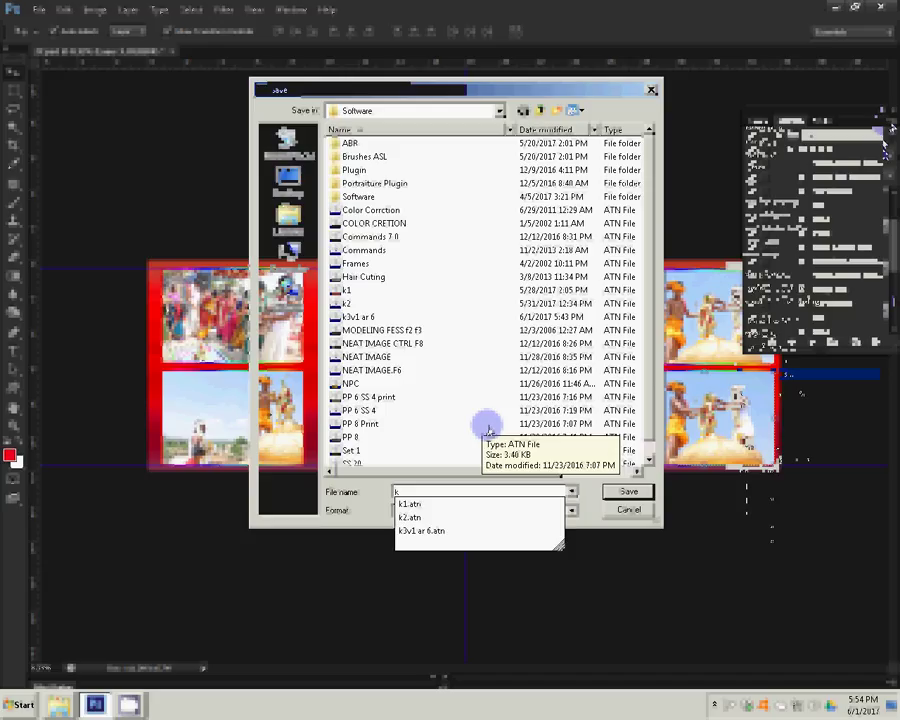
text(4 )
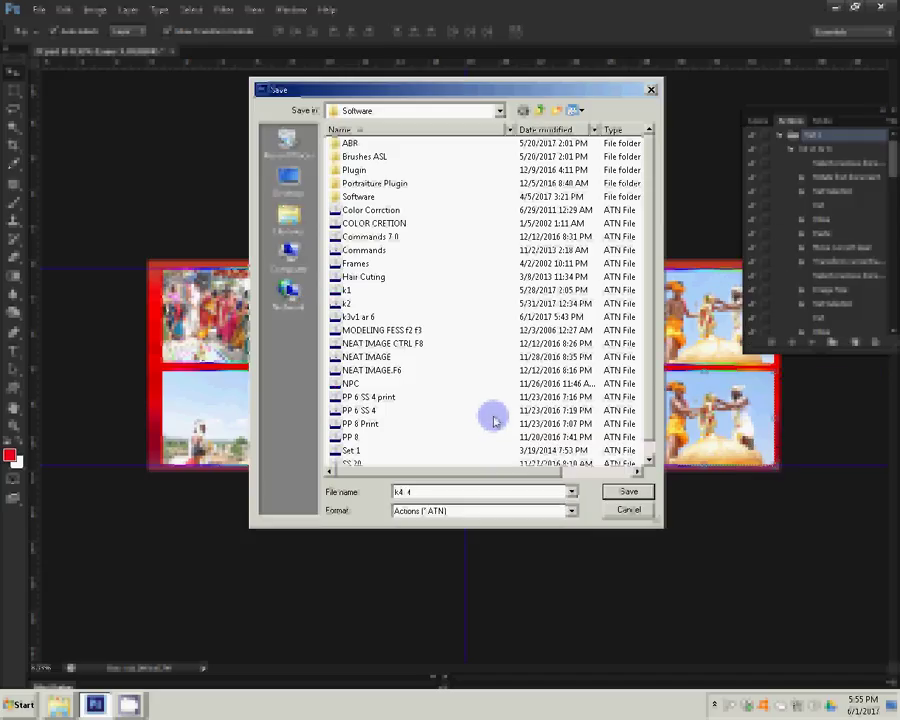
text(v1 )
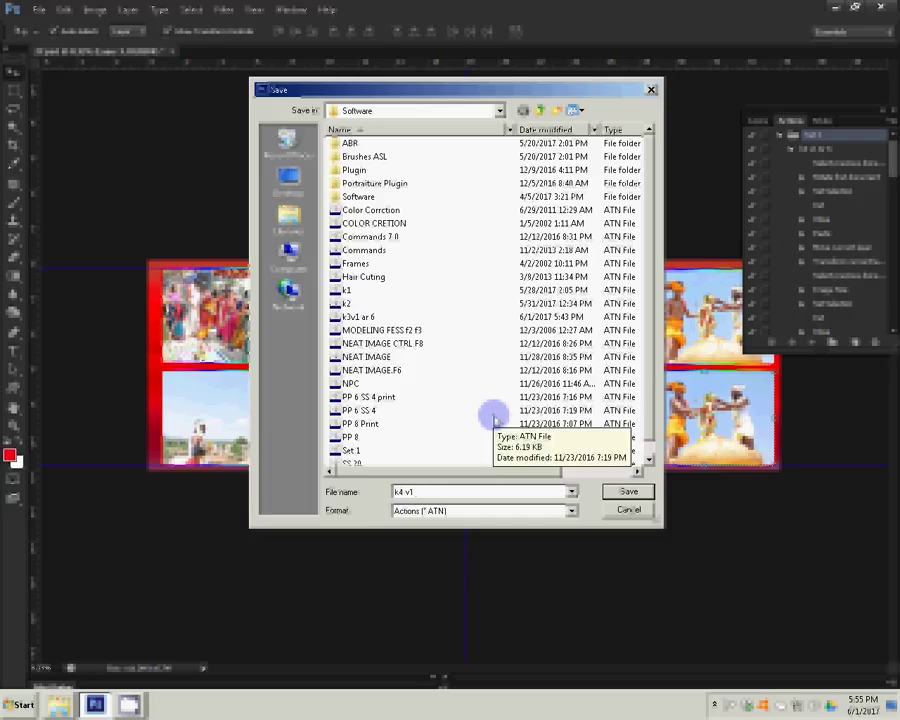
text(f4)
text(R 6)
key(Return)
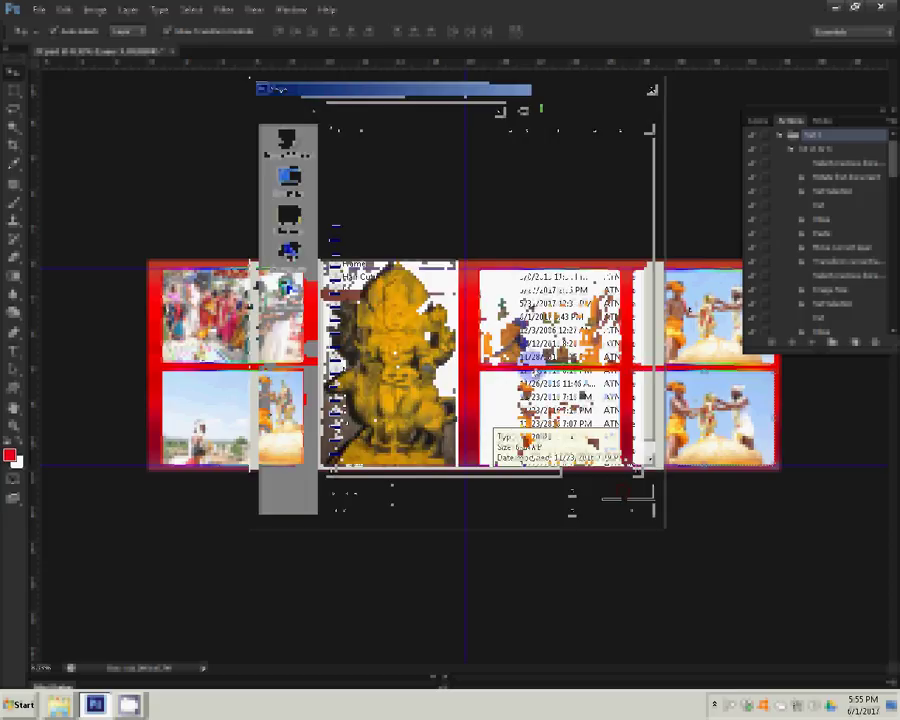
click(884, 120)
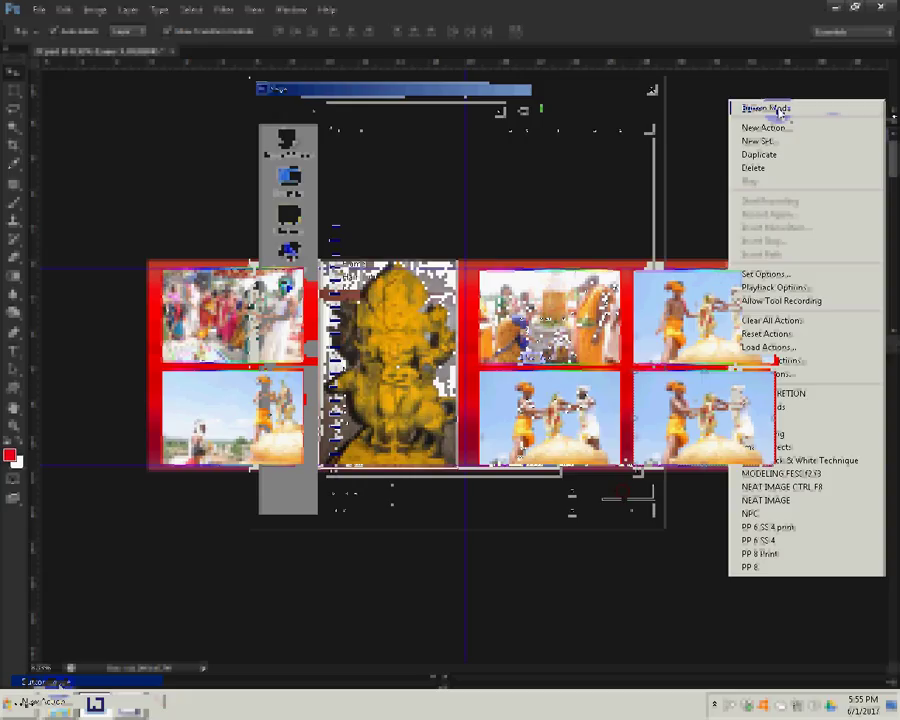
Save the banner as PSD file '23' in the drive's numbered-designs folder, using List view
click(36, 10)
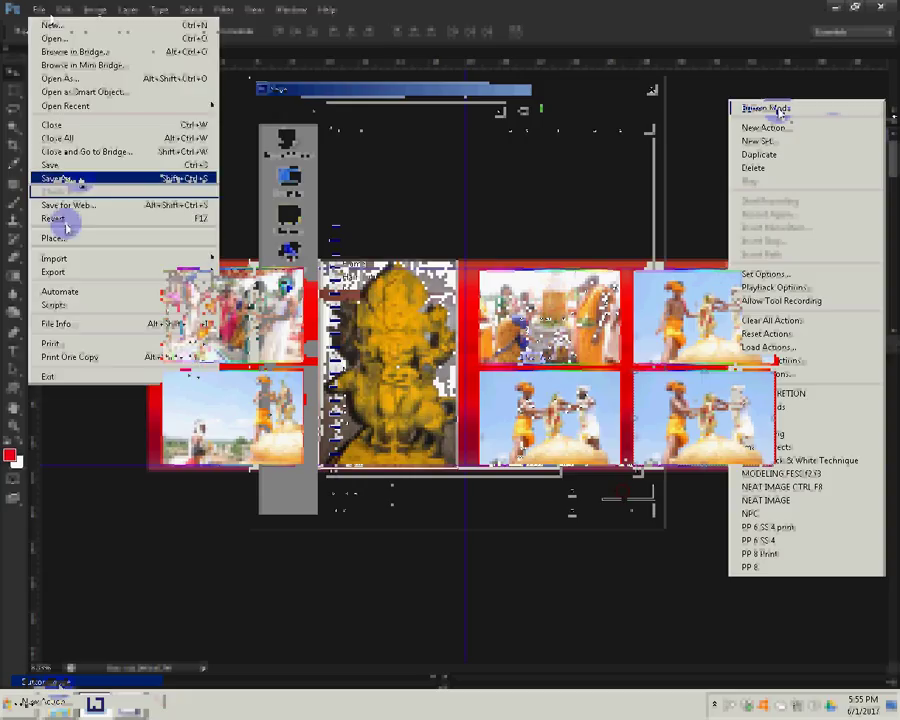
click(70, 178)
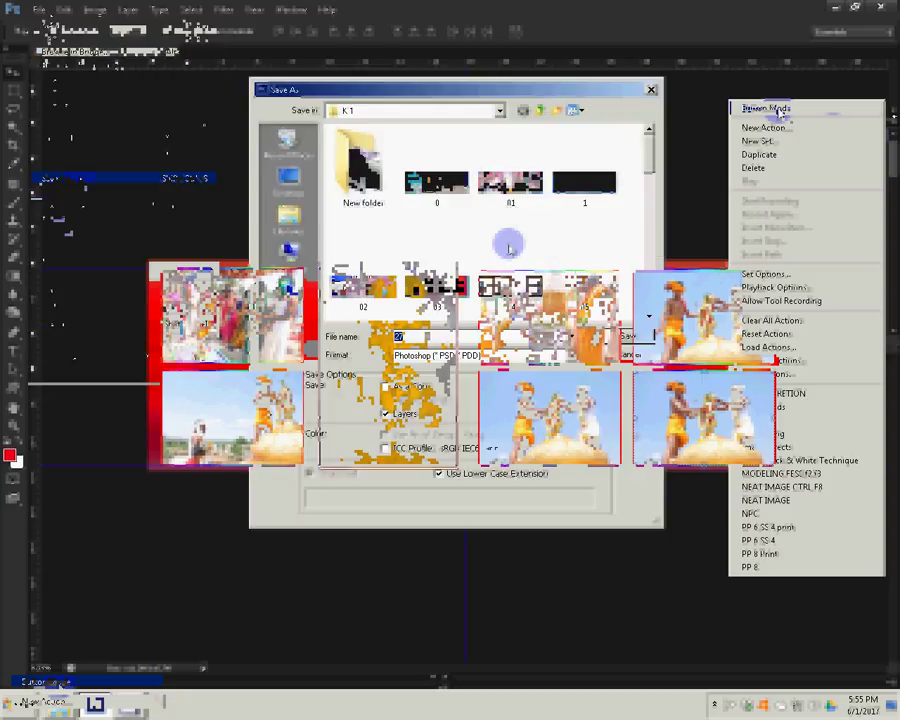
click(288, 255)
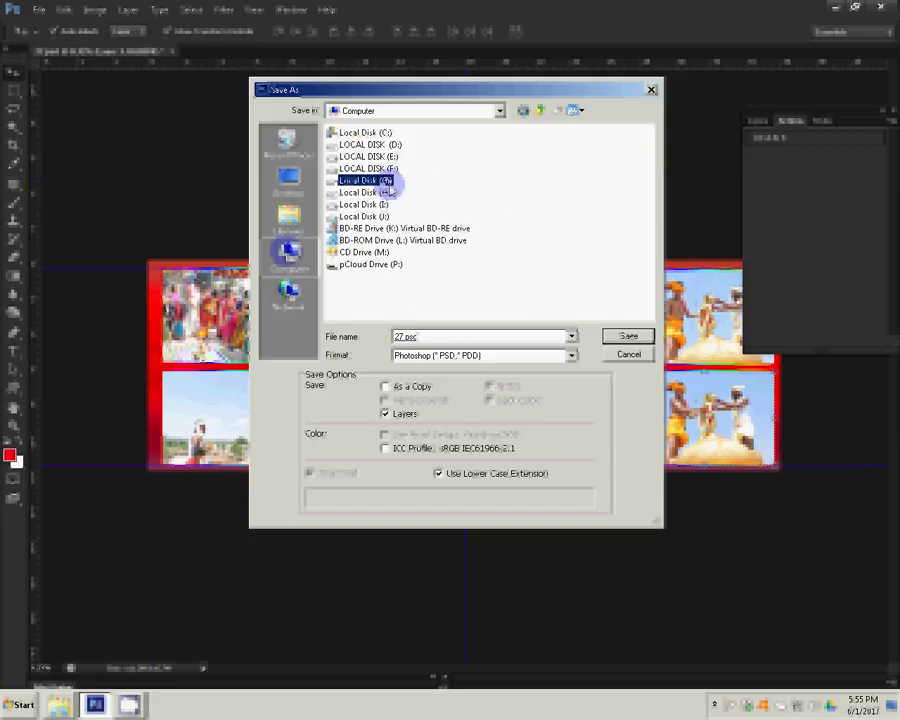
double_click(385, 180)
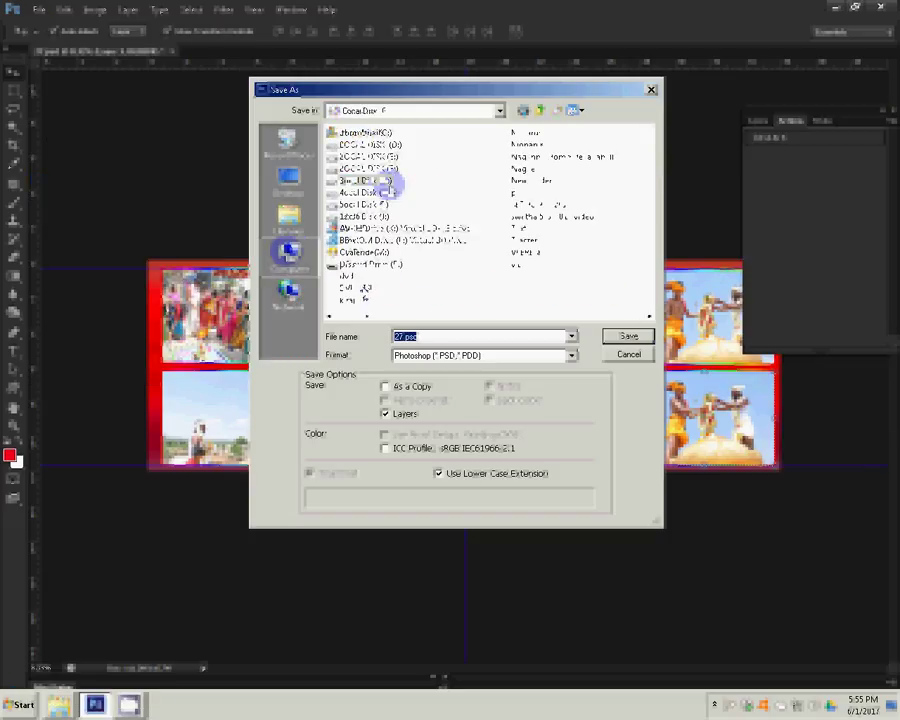
key(m)
key(Return)
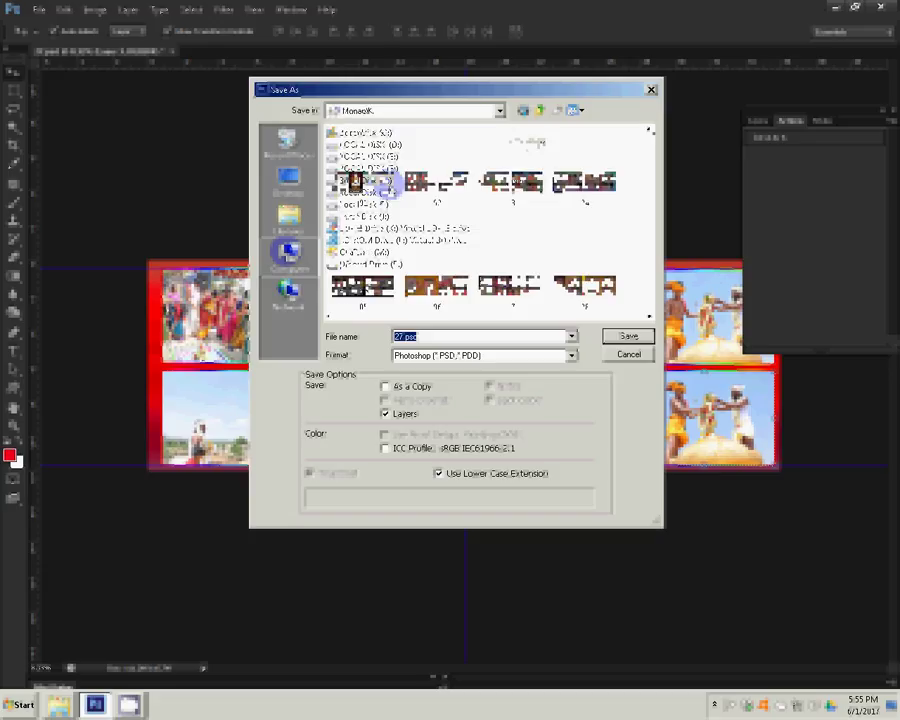
click(578, 110)
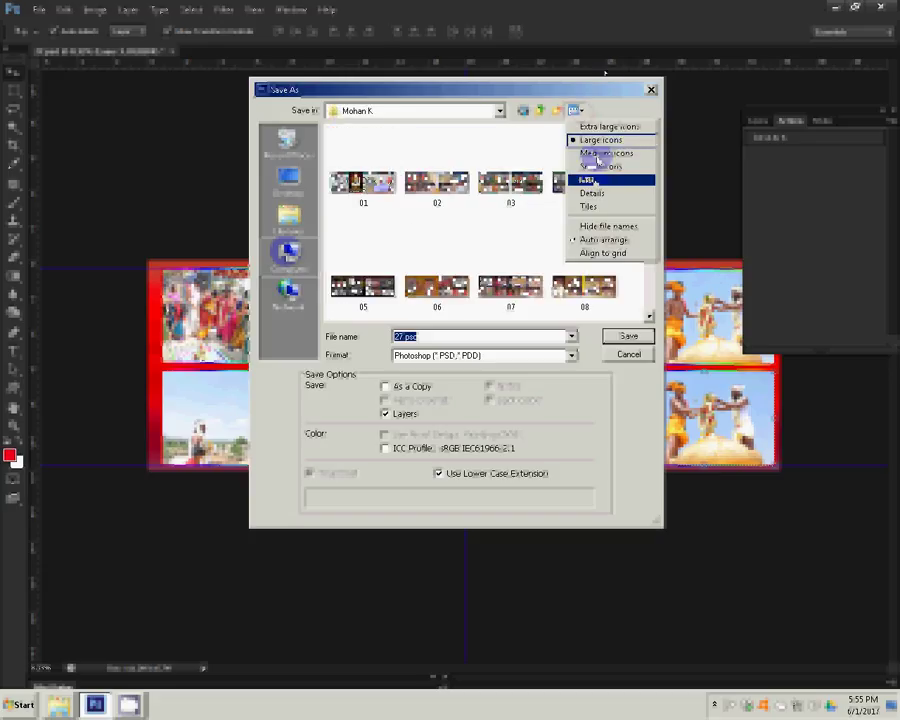
click(590, 179)
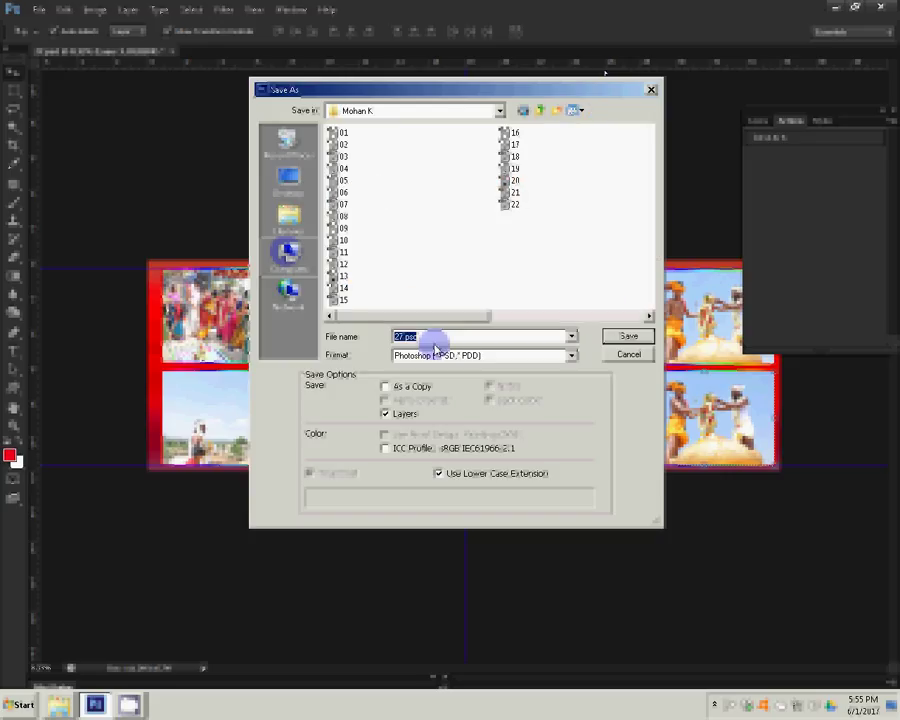
text(2)
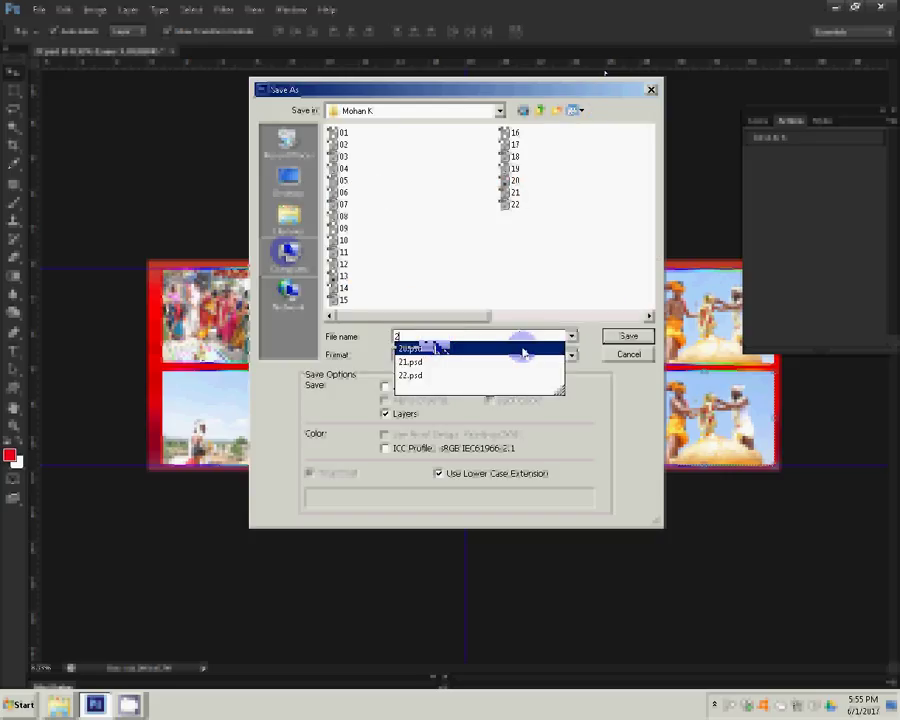
text(3)
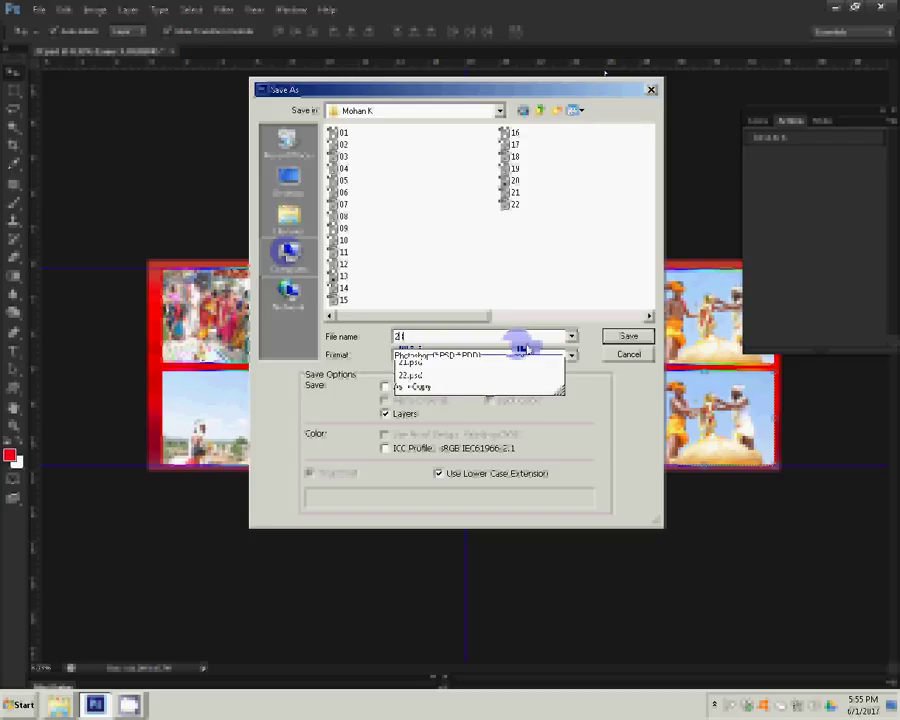
click(622, 336)
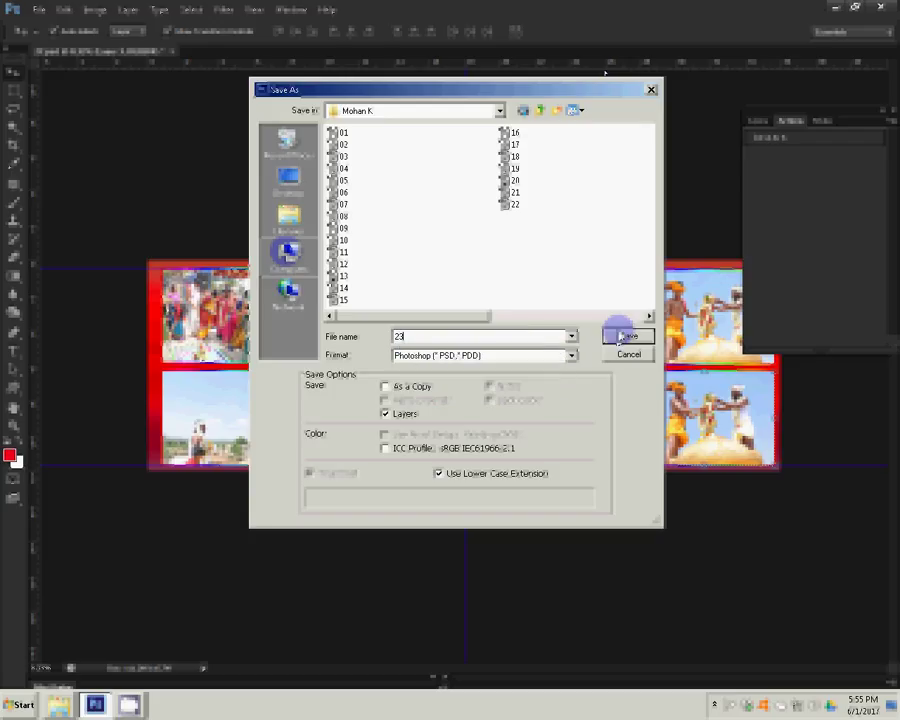
click(622, 336)
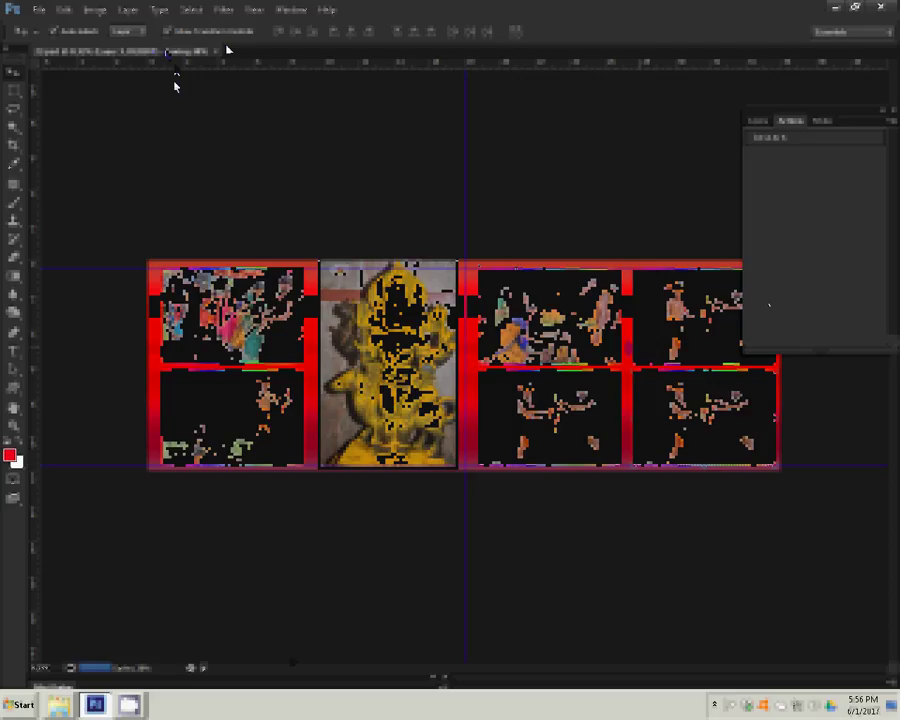
Close the finished banner document with Ctrl+W
key(ctrl+w)
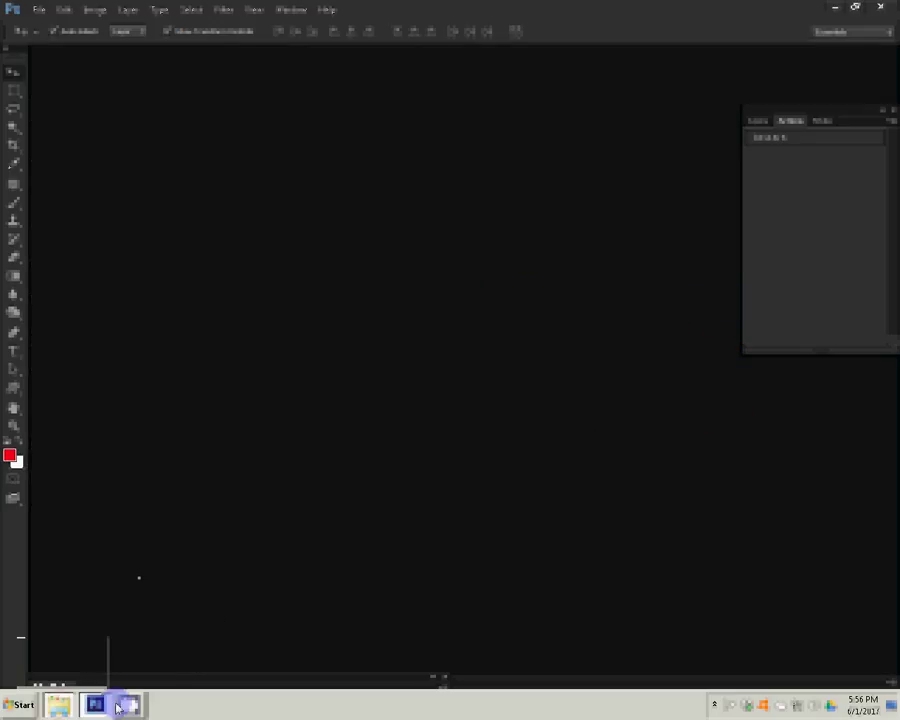
mouse_move(58, 705)
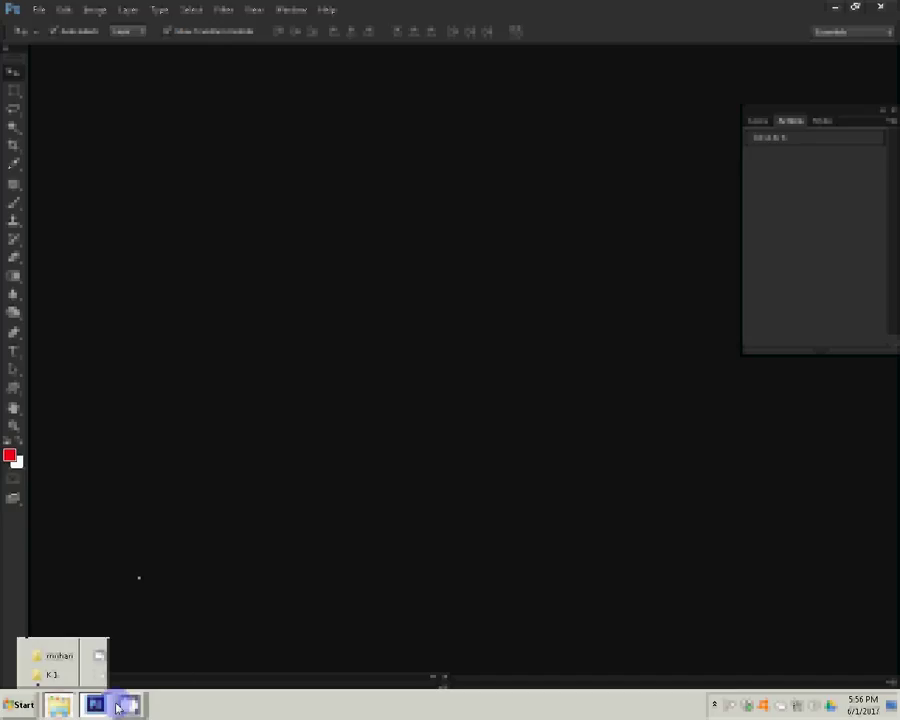
Restore the mohan window and move DSC_0435 and DSC_0437 into the Delete folder
click(60, 660)
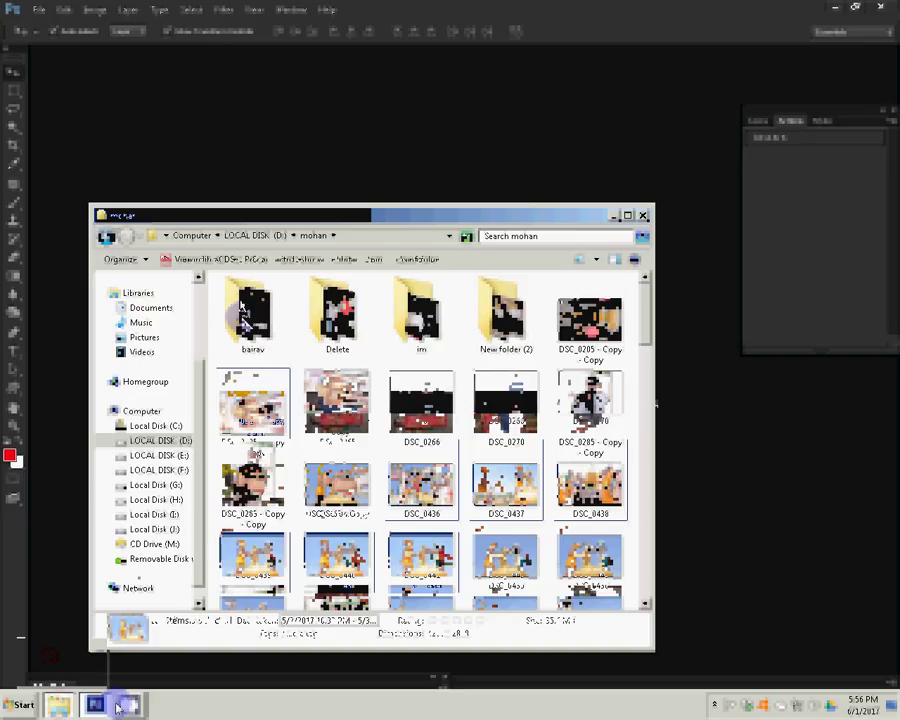
drag(647, 317, 652, 378)
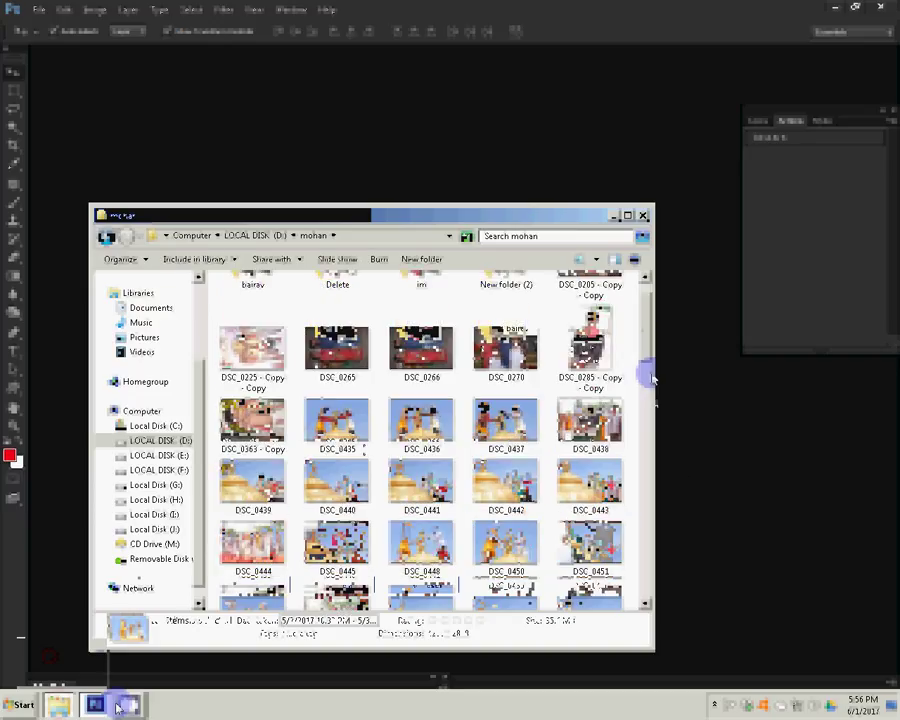
click(335, 425)
ctrl+click(505, 420)
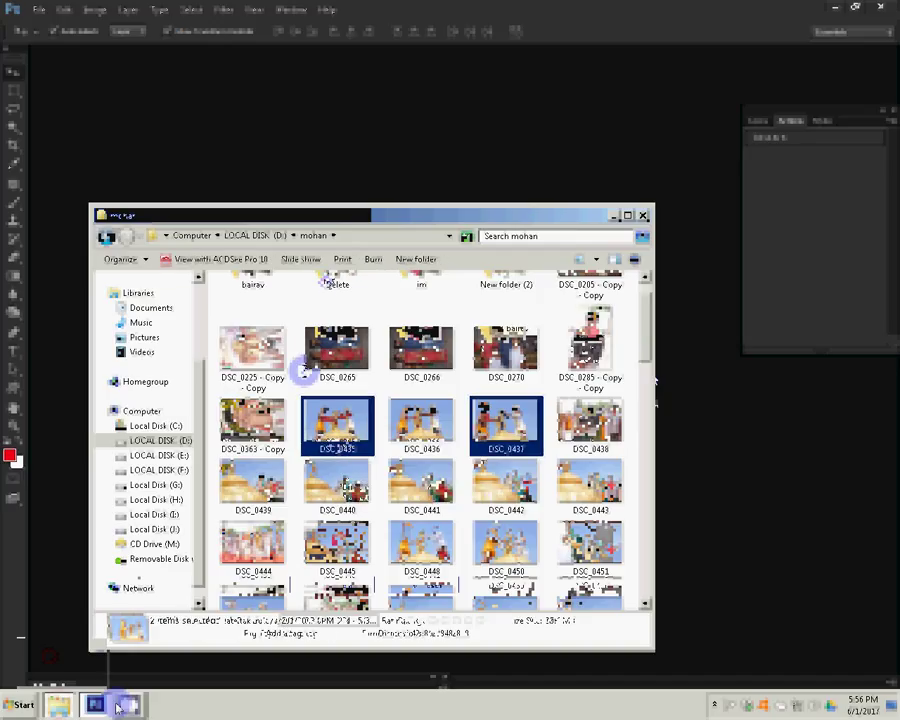
mouse_move(337, 425)
mouse_down()
mouse_move(337, 300)
mouse_move(352, 247)
mouse_move(337, 310)
mouse_up()
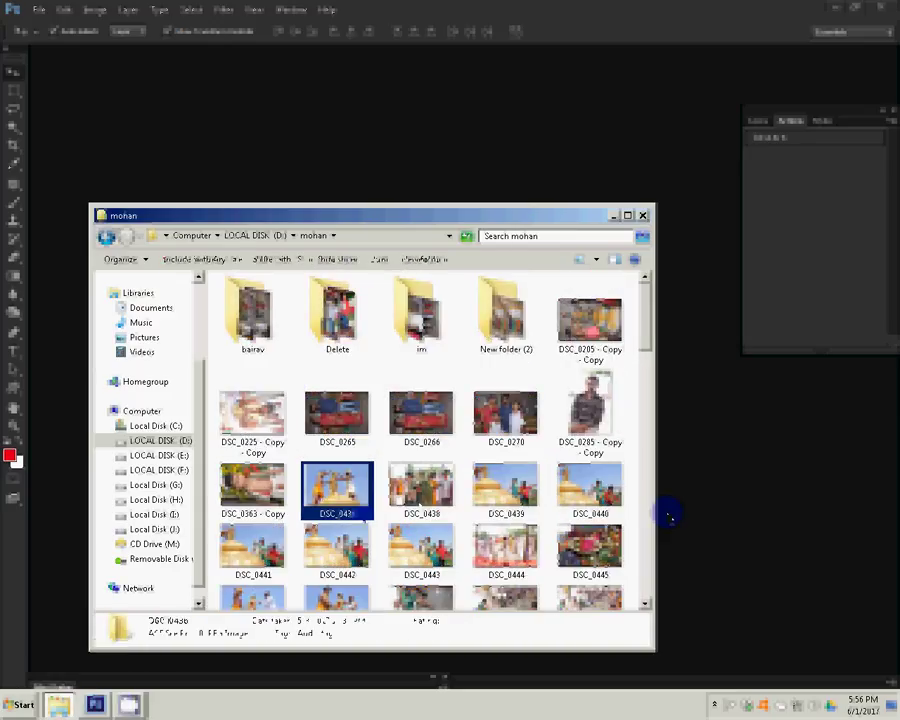
Move DSC_0436, DSC_0438 and DSC_0442 into the Delete folder
ctrl+click(422, 510)
ctrl+click(512, 510)
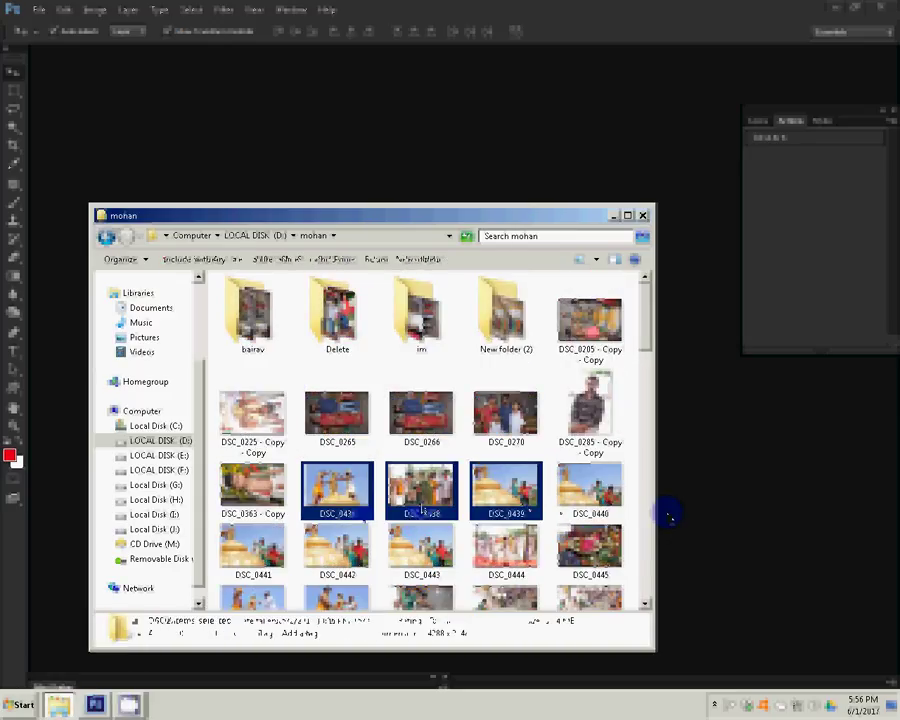
click(506, 490)
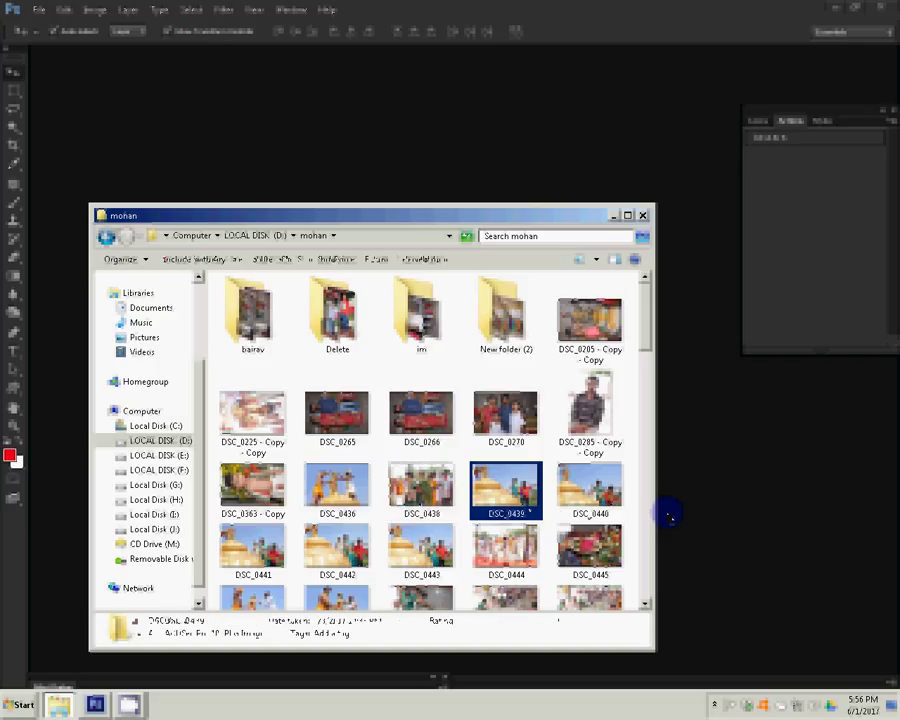
ctrl+click(603, 510)
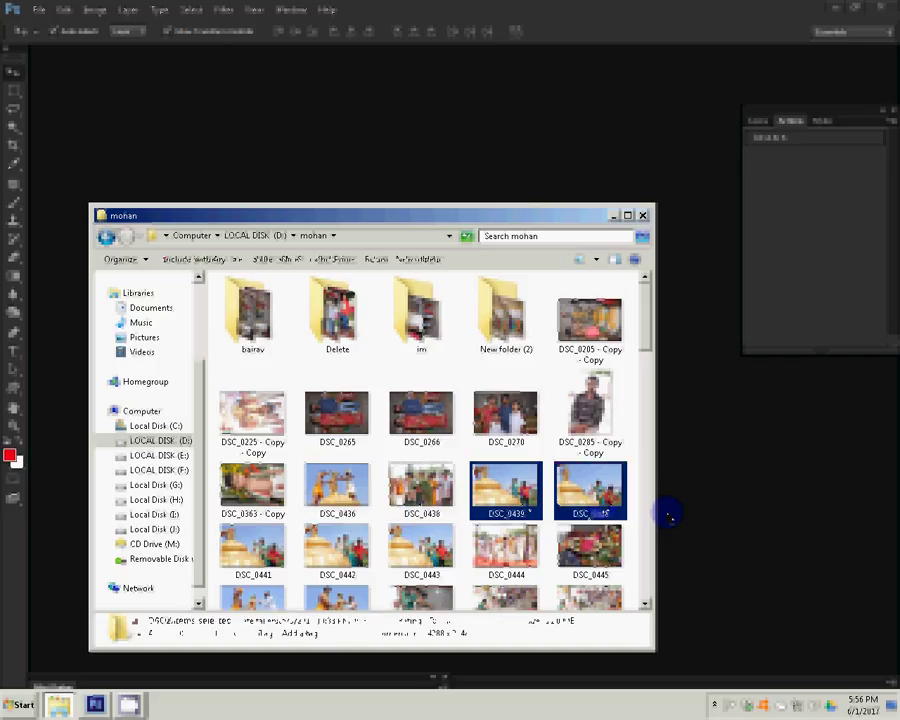
ctrl+click(252, 550)
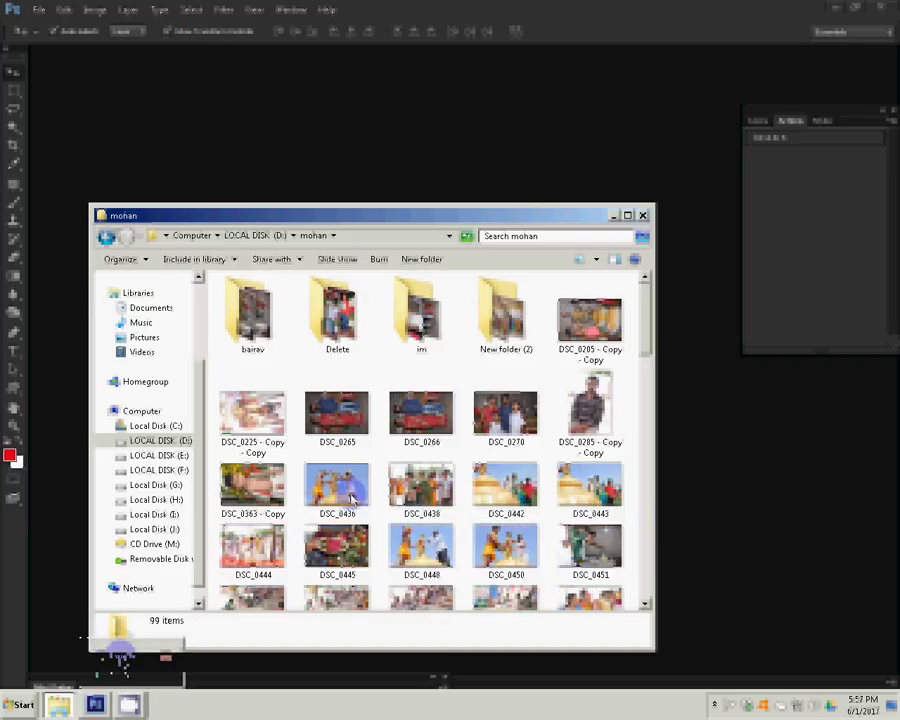
click(345, 495)
ctrl+click(422, 490)
ctrl+click(505, 490)
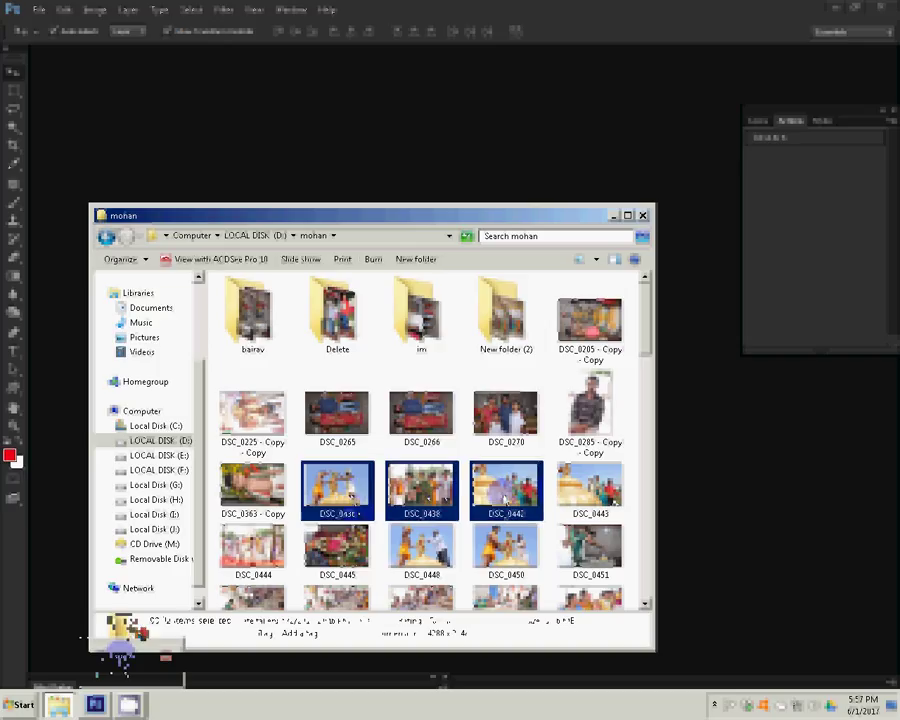
drag(505, 497, 336, 330)
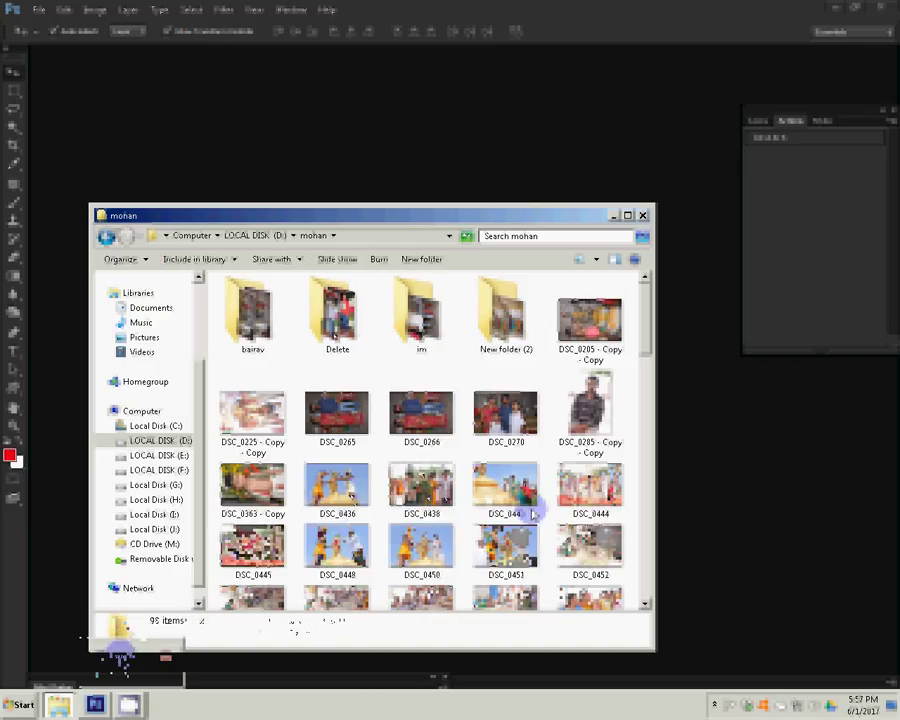
Select six photos: DSC_0436, DSC_0438, DSC_0443, DSC_0444, DSC_0448 and DSC_0450
click(337, 488)
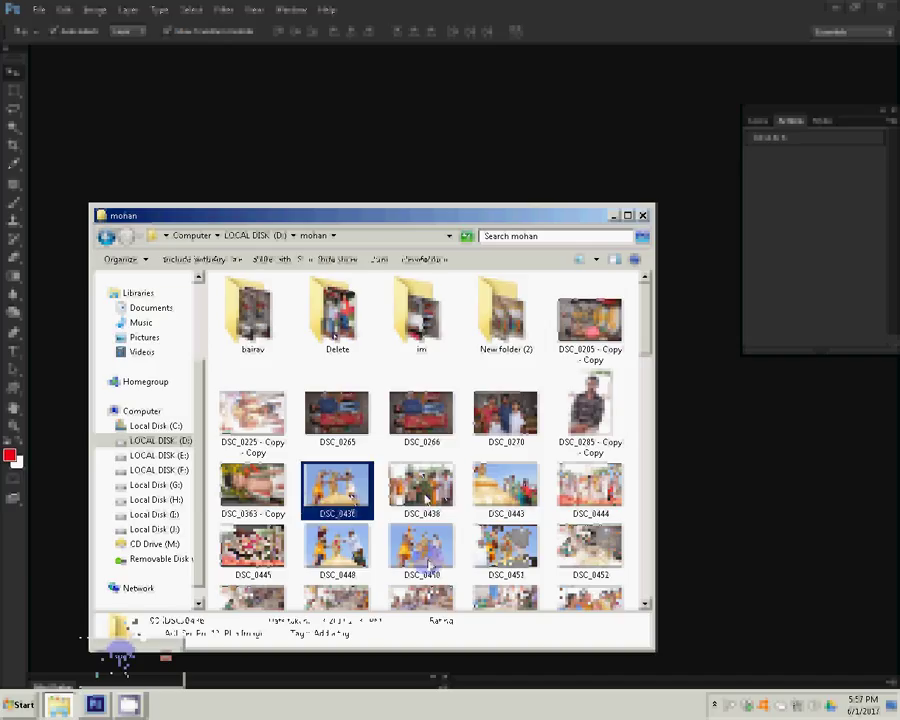
ctrl+click(421, 488)
ctrl+click(505, 488)
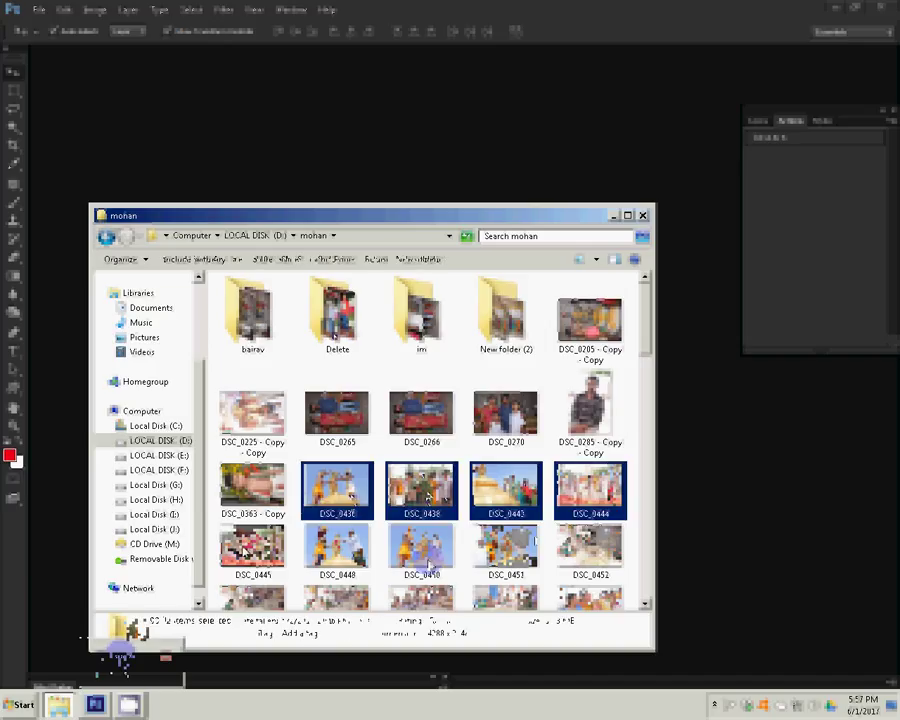
ctrl+click(590, 488)
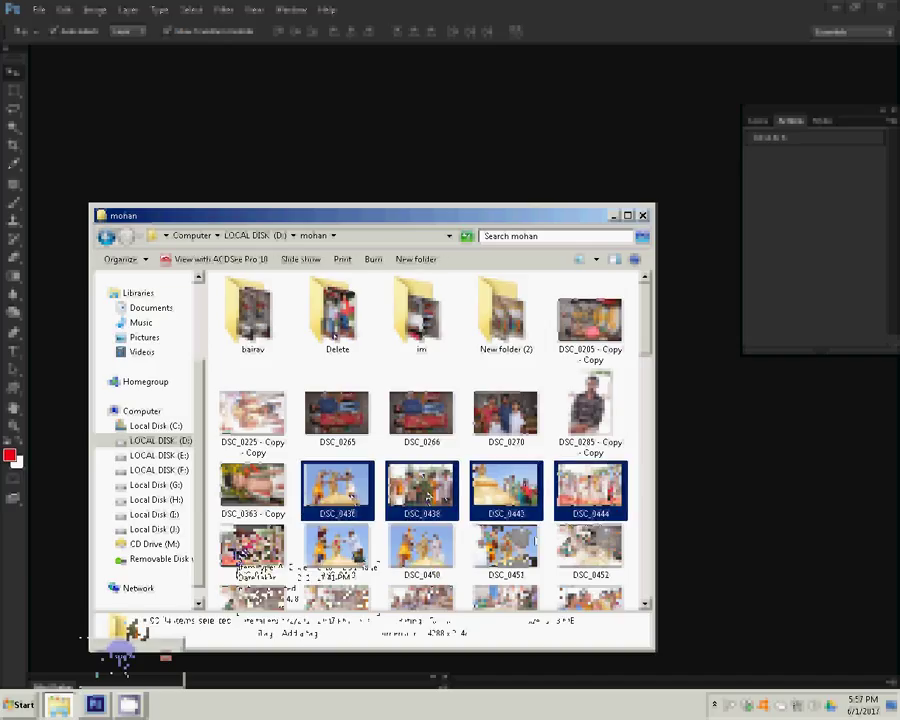
ctrl+click(338, 548)
ctrl+click(421, 548)
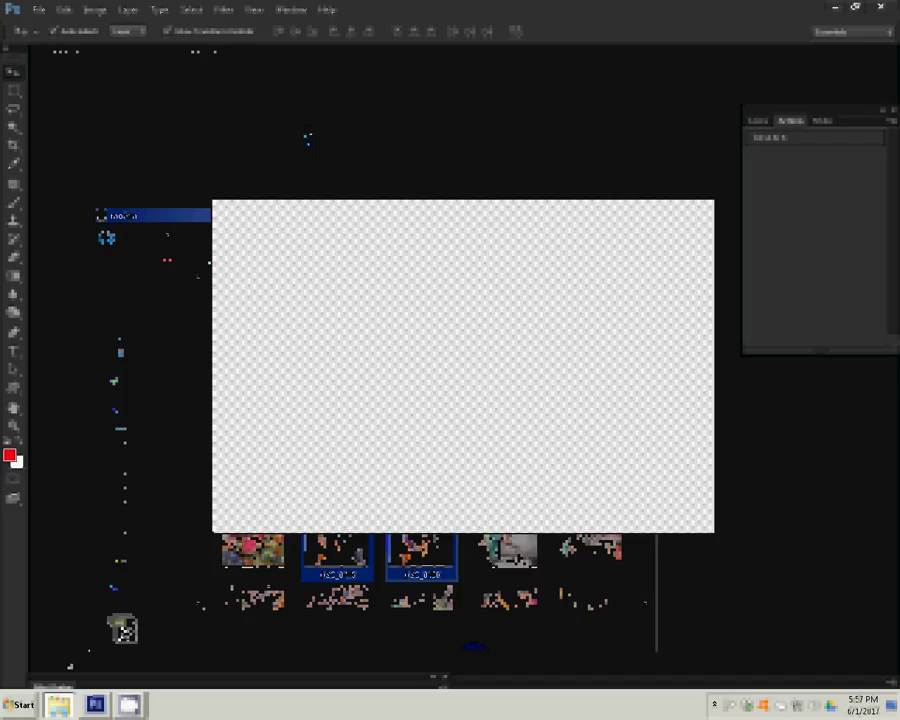
Drag the six selected photos into Photoshop to open them as documents
mouse_move(40, 656)
mouse_down()
mouse_move(68, 660)
mouse_move(461, 481)
mouse_move(454, 468)
mouse_up()
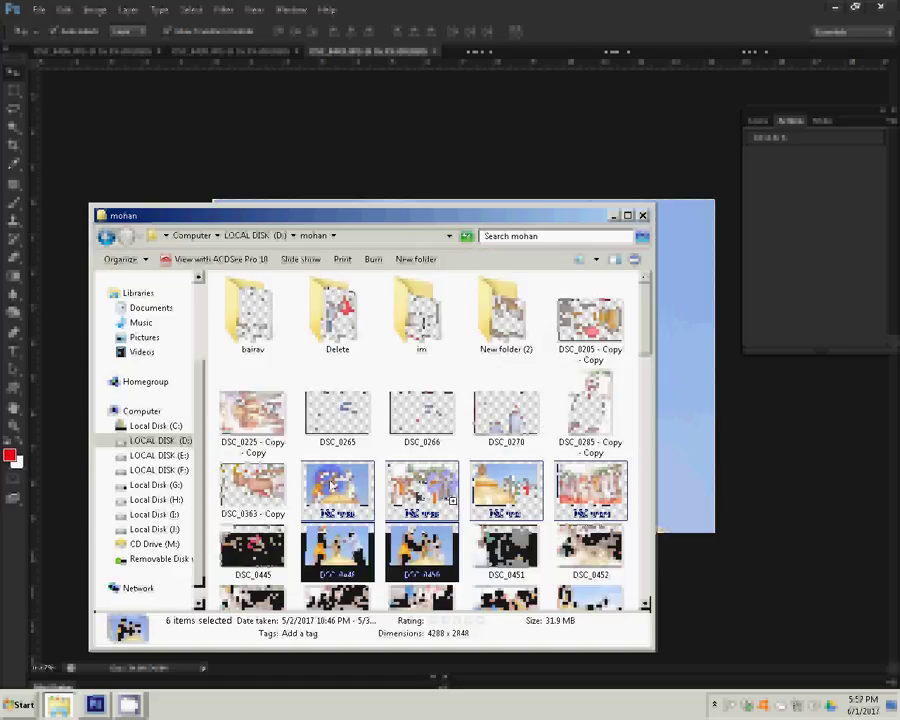
Move the six selected photos into the Delete folder and rotate DSC_0445 clockwise
drag(330, 485, 339, 325)
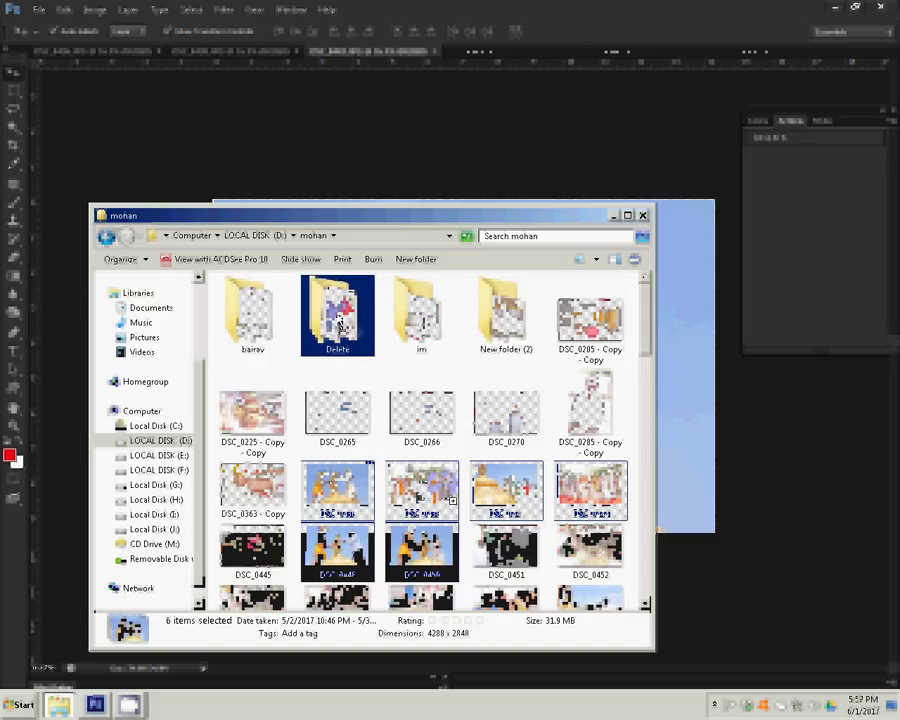
drag(339, 325, 340, 326)
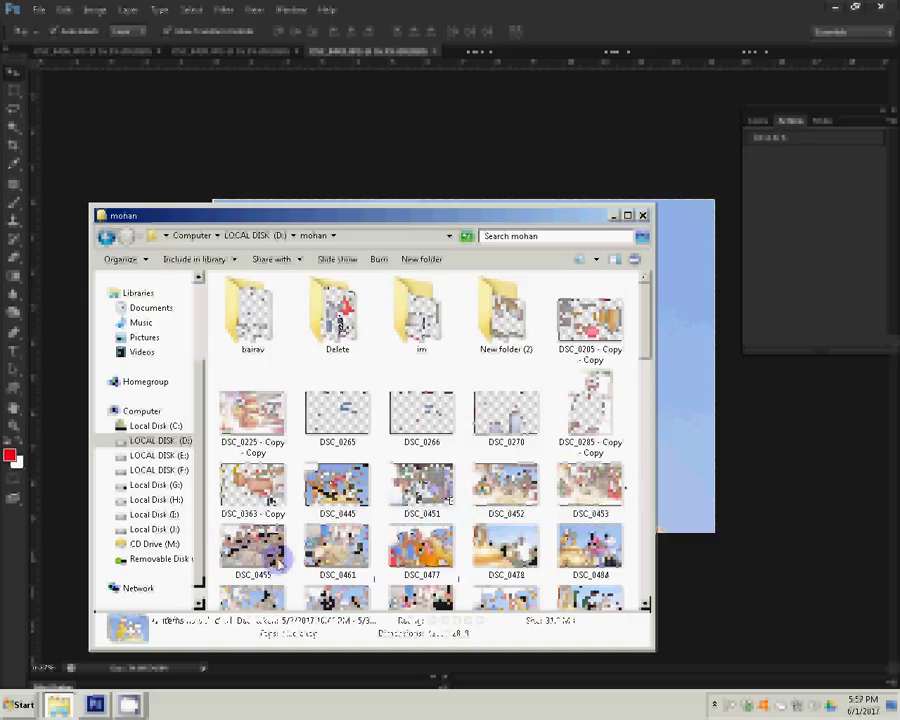
click(332, 486)
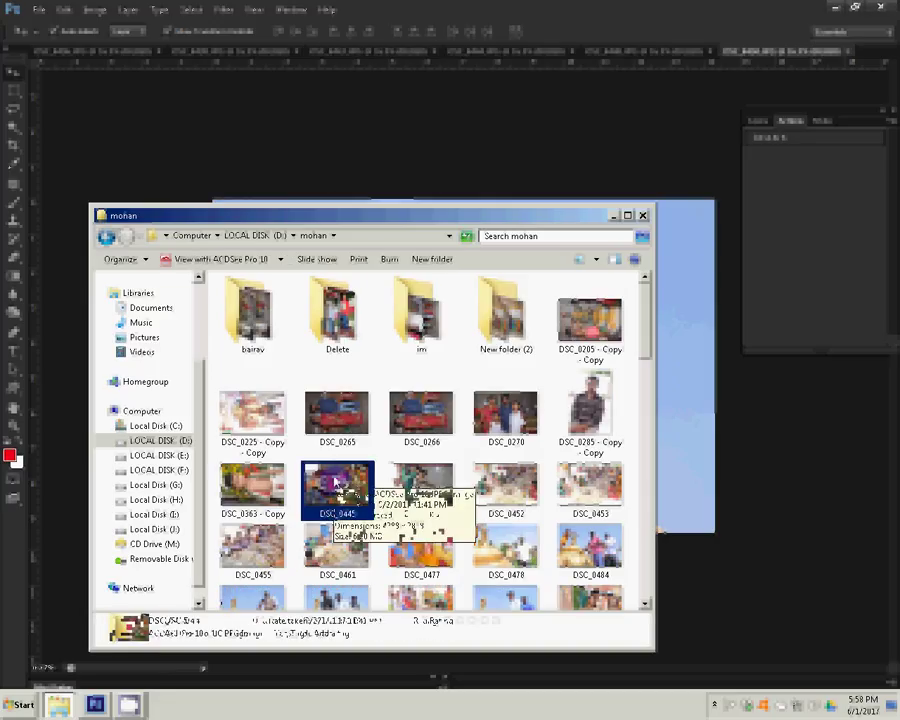
right_click(335, 484)
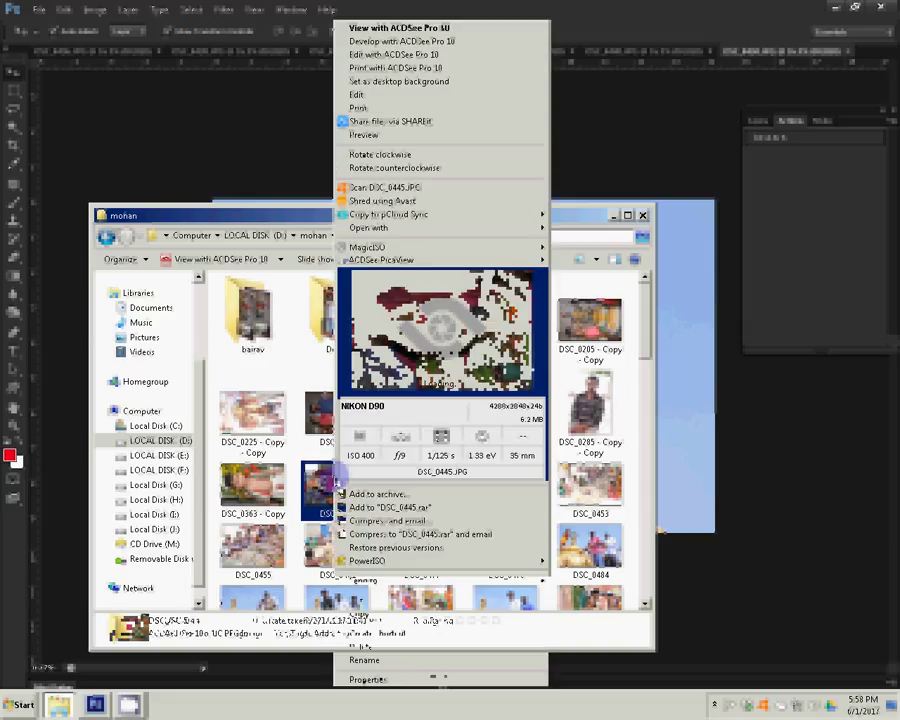
click(386, 155)
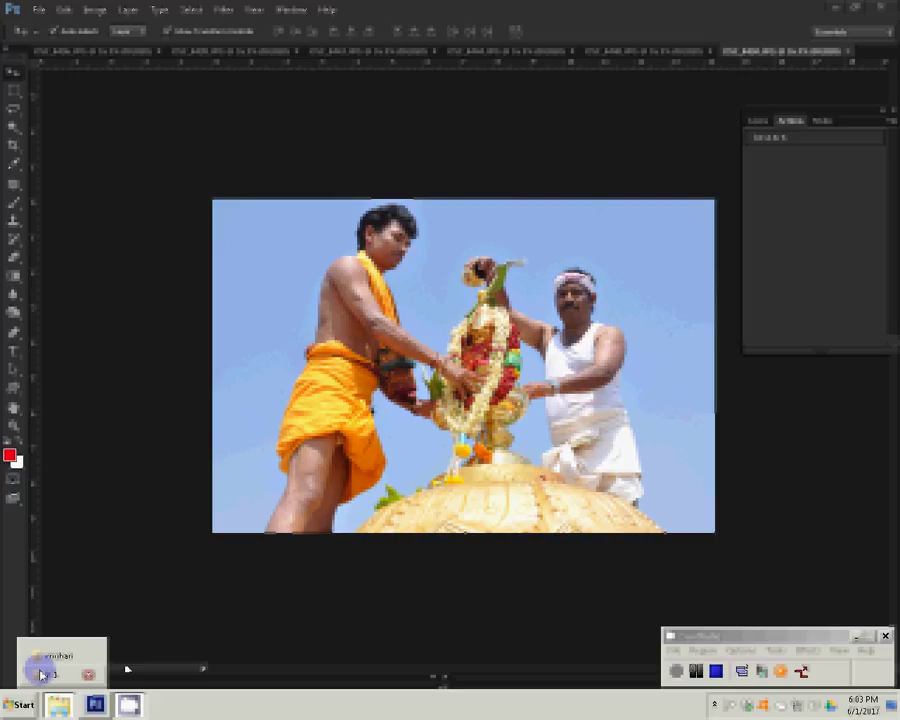
click(40, 674)
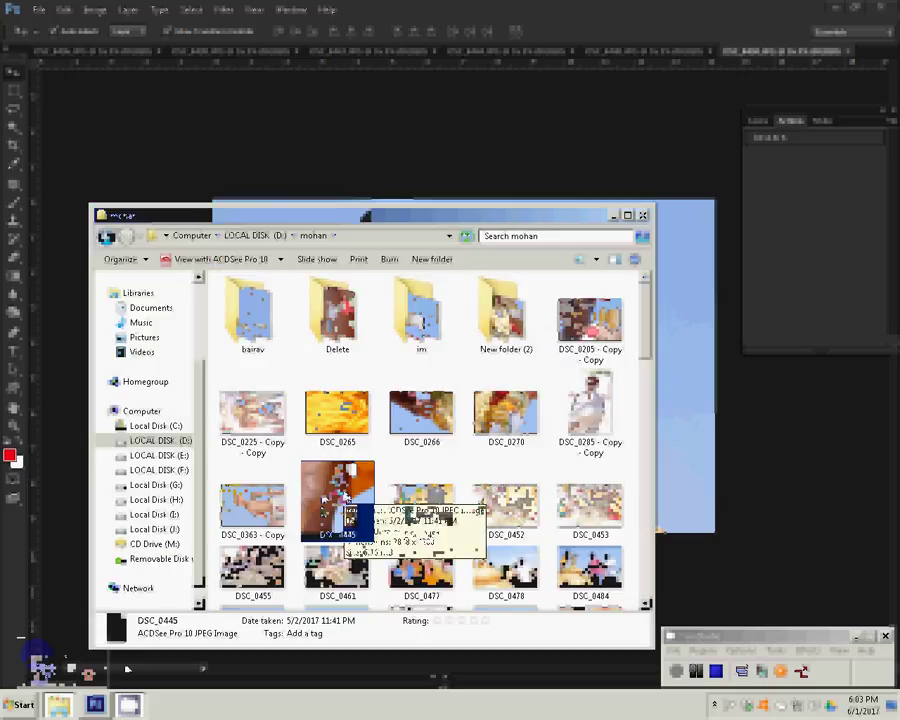
Open DSC_0445.JPG's Open with dialog and browse toward the Adobe Photoshop CS6 application
right_click(343, 495)
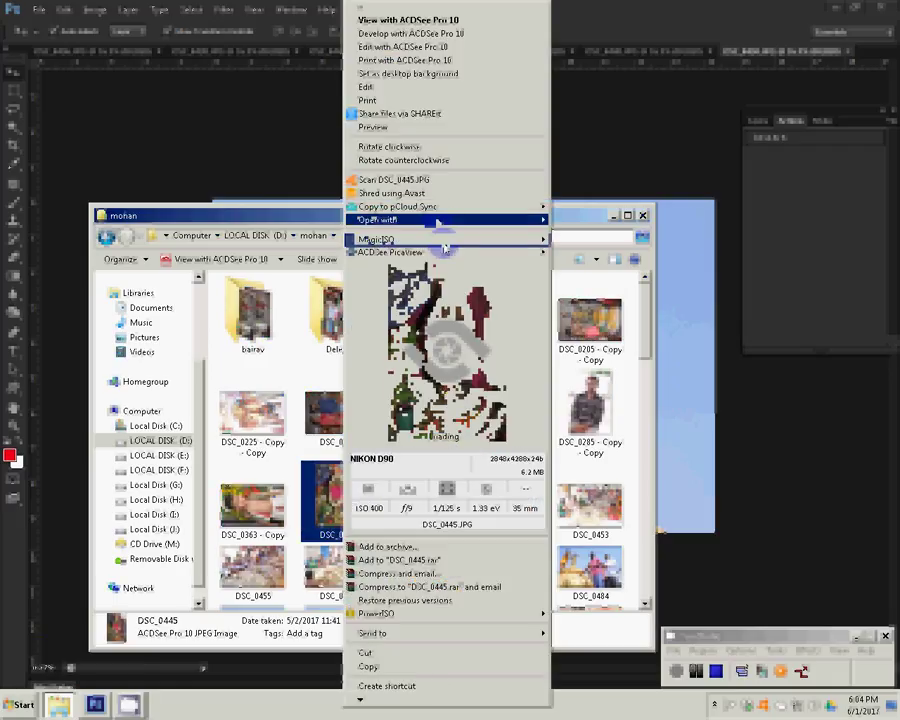
mouse_move(400, 219)
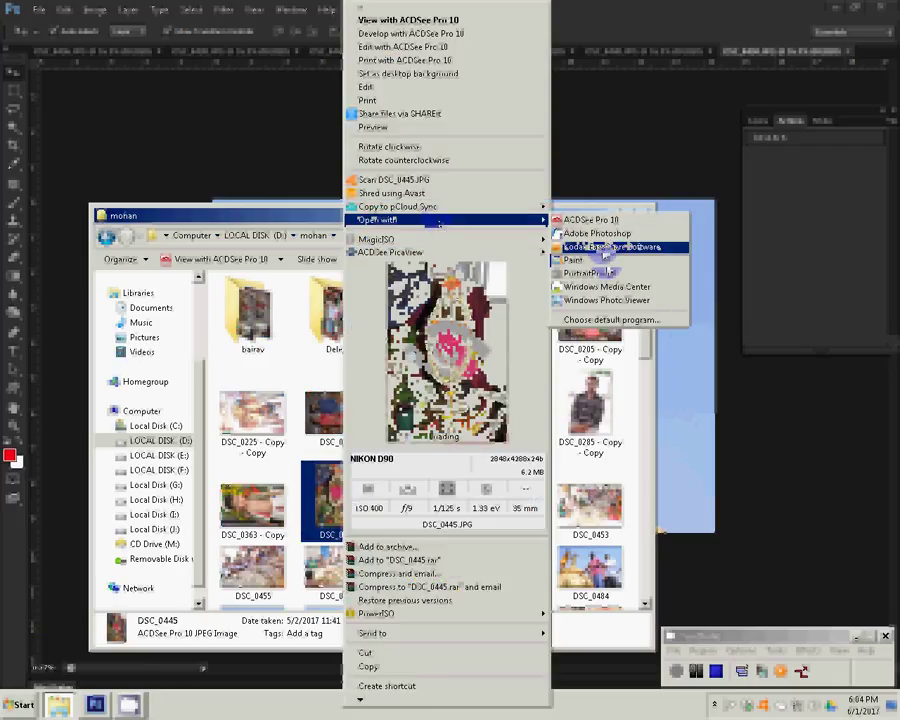
click(600, 320)
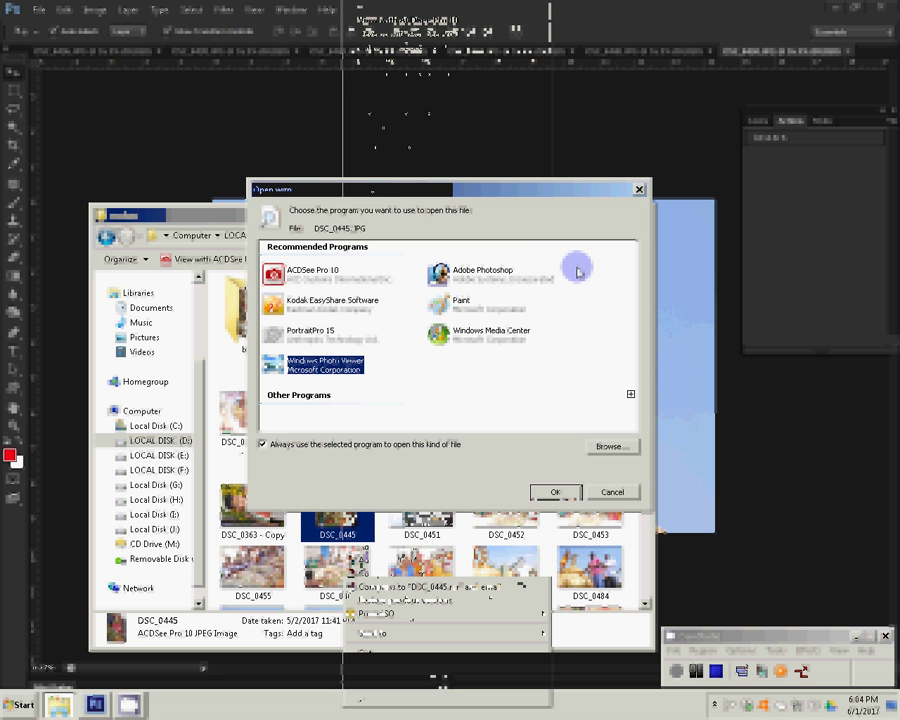
click(608, 447)
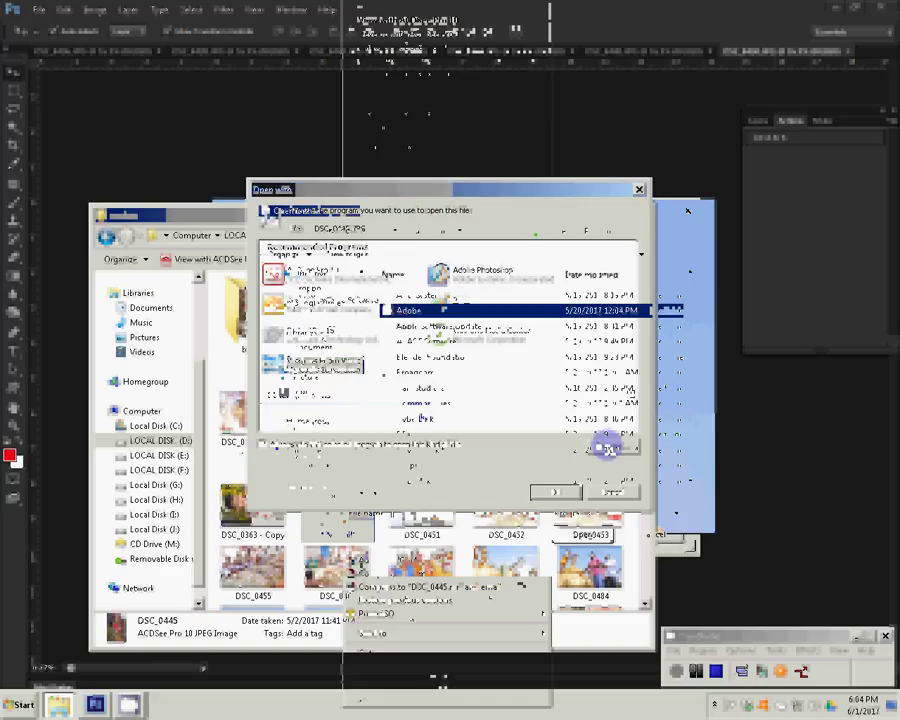
click(575, 537)
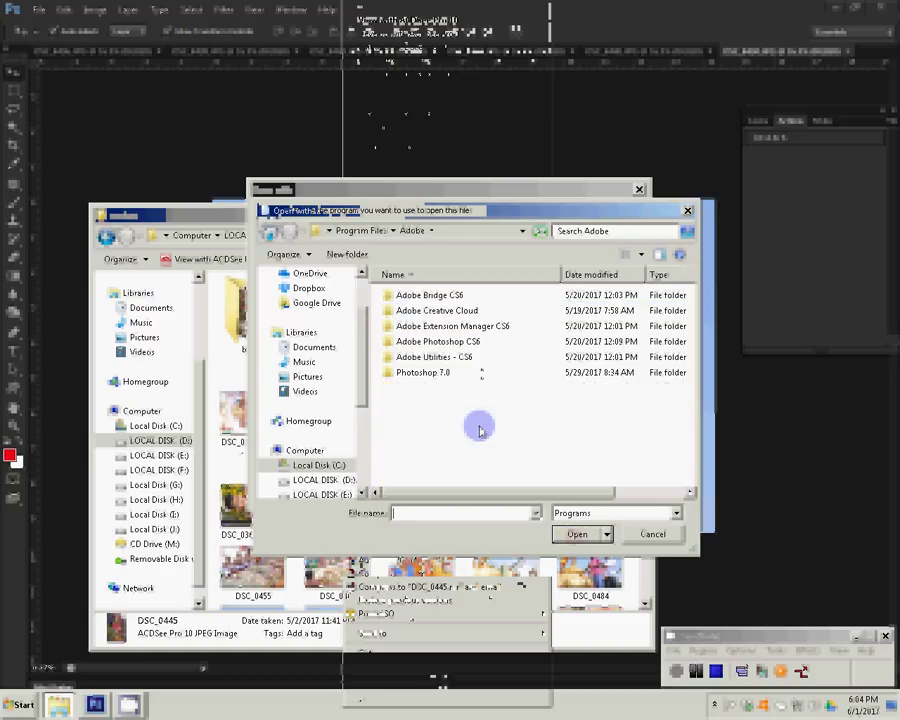
key(Down)
key(Down)
key(Down)
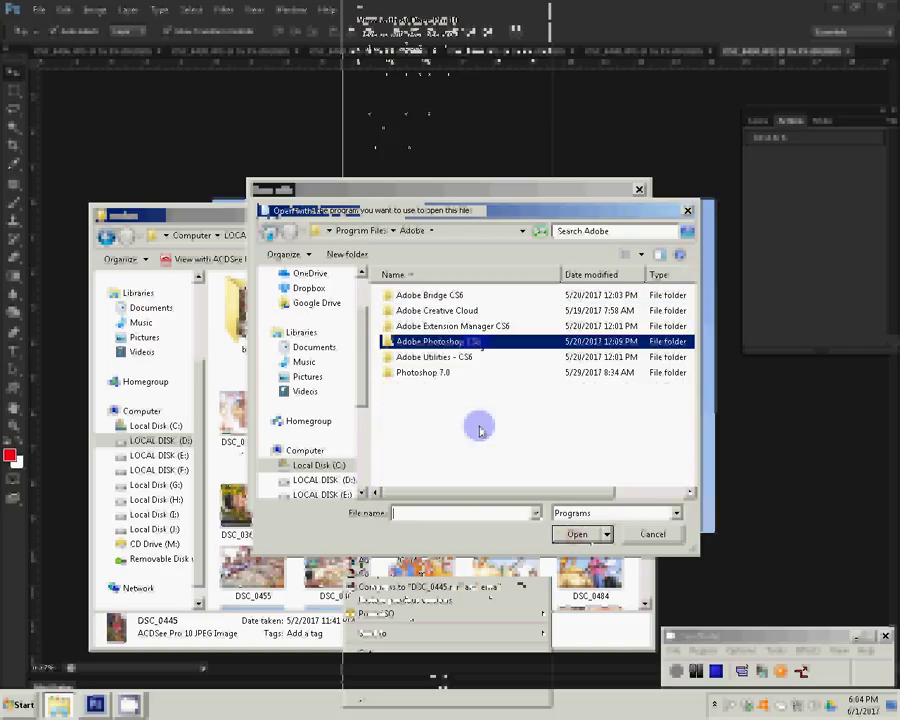
click(587, 540)
click(428, 450)
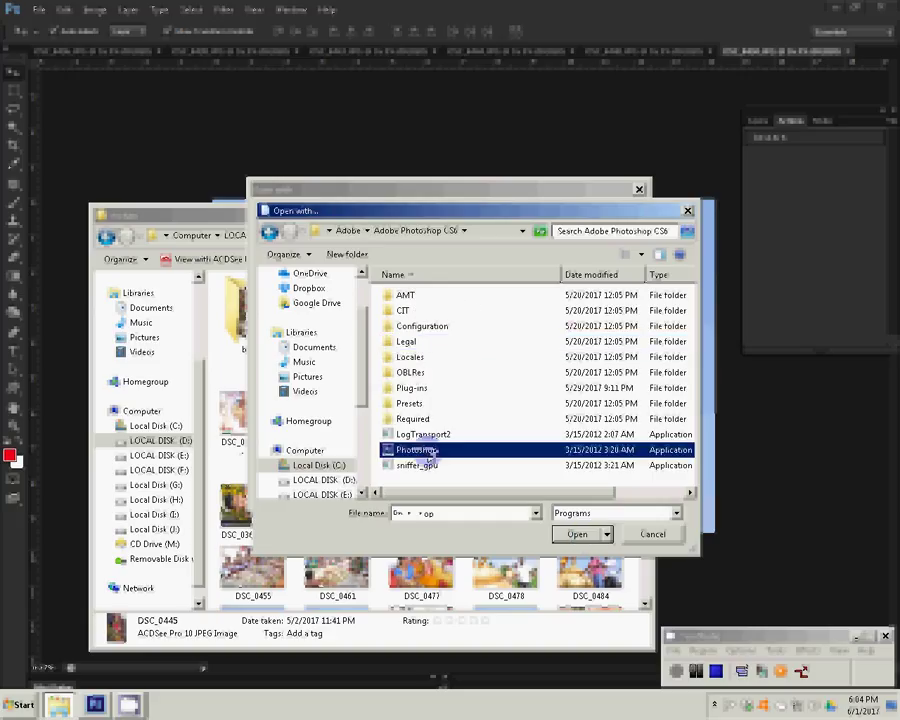
click(594, 535)
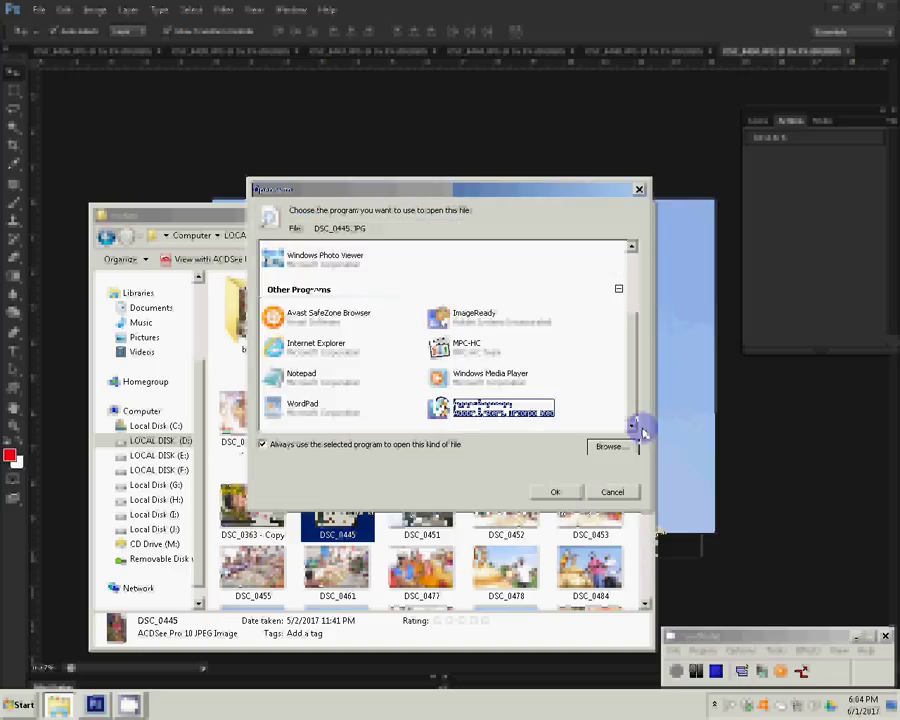
scroll(645, 442, up, 3)
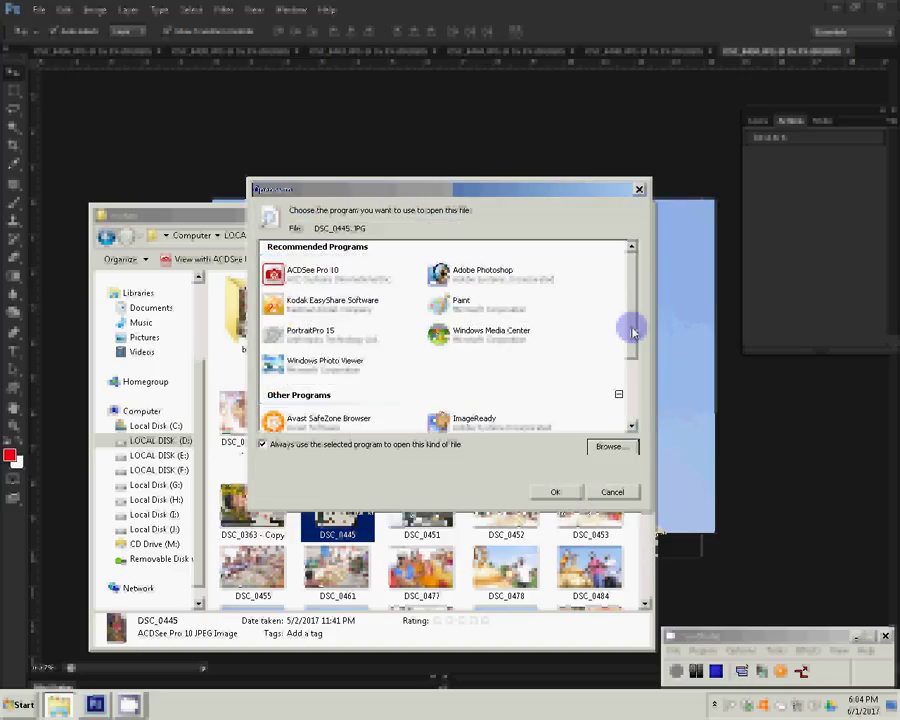
scroll(630, 326, down, 2)
Browse to Program Files > Adobe > Adobe Photoshop CS6 and pick the Photoshop application
click(606, 446)
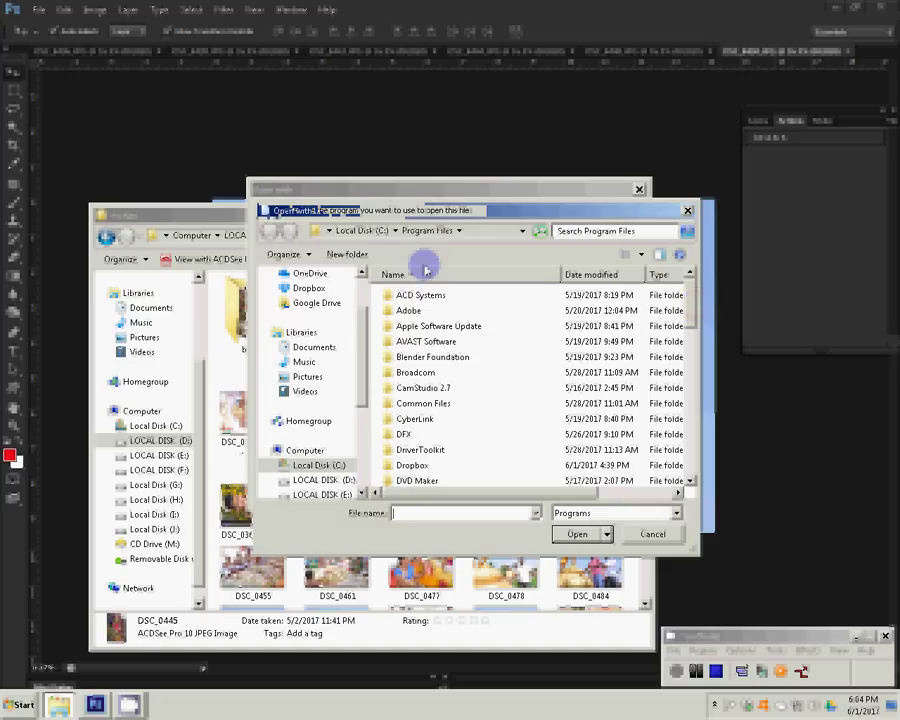
click(641, 255)
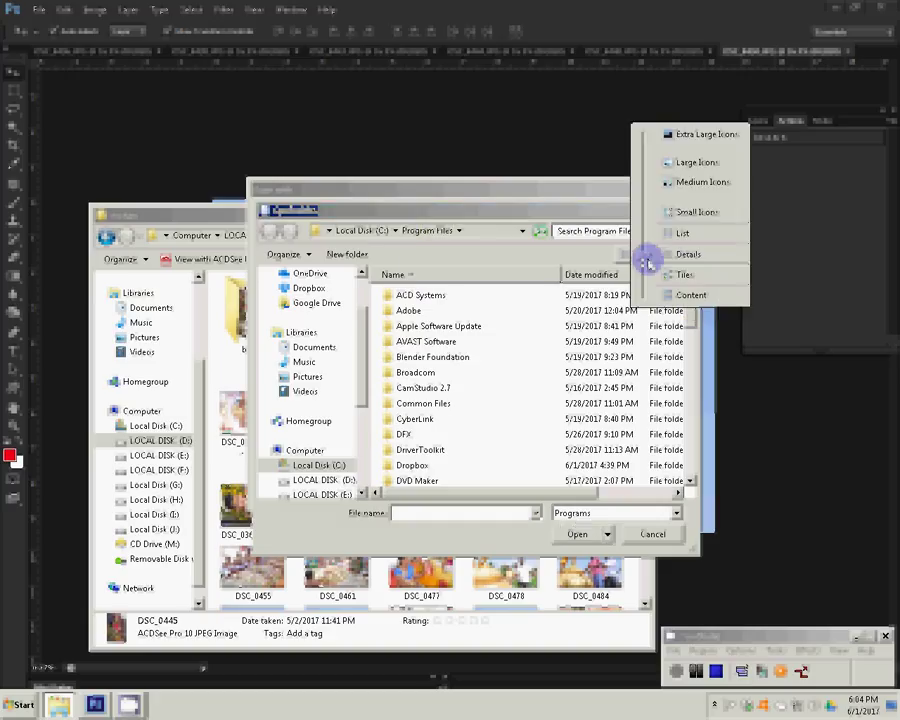
drag(647, 262, 647, 233)
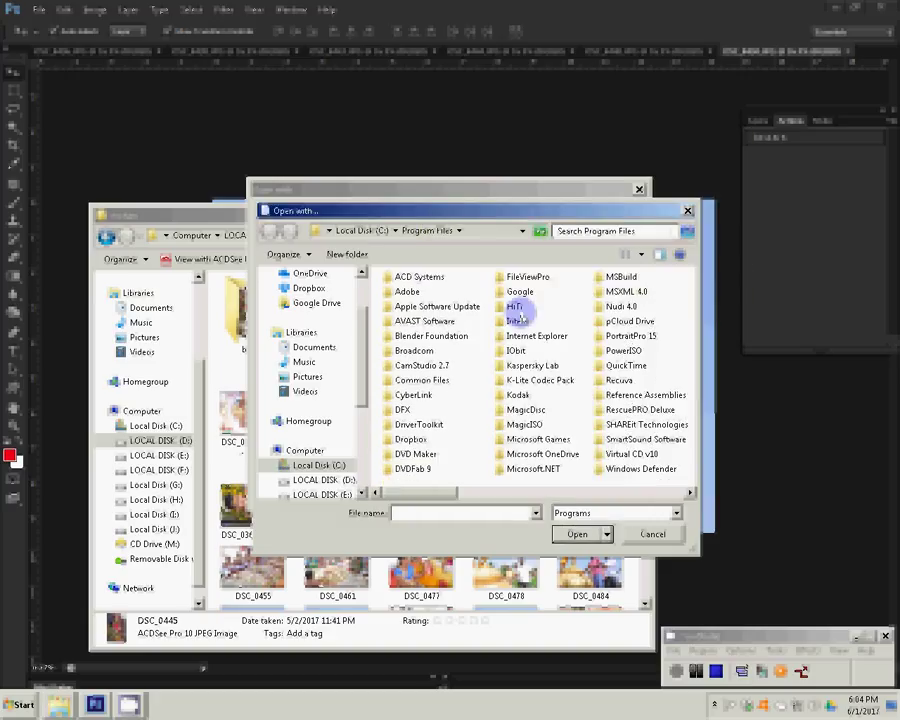
click(404, 291)
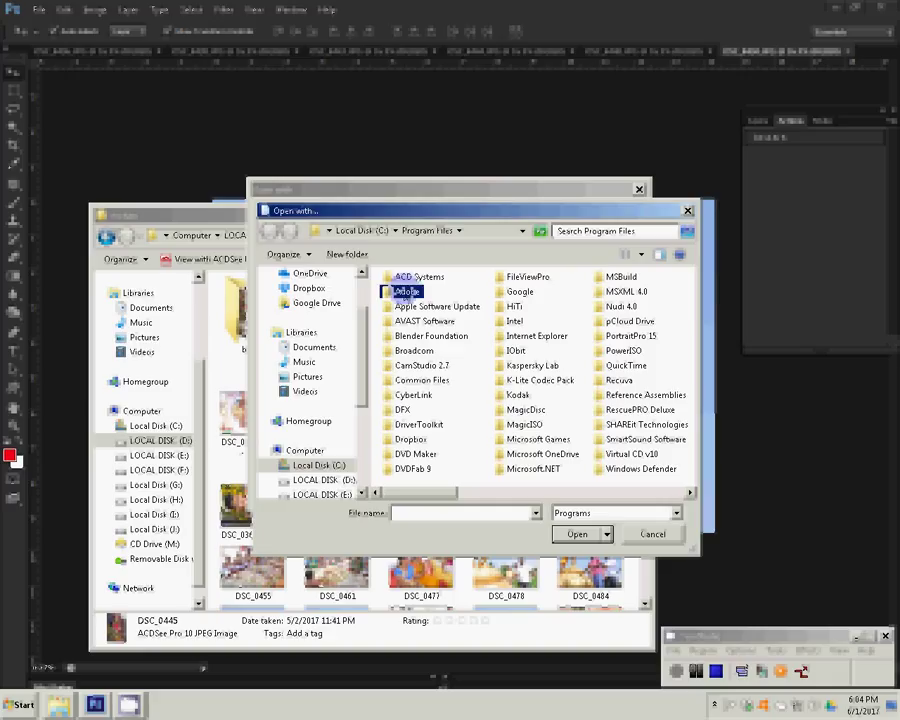
double_click(405, 291)
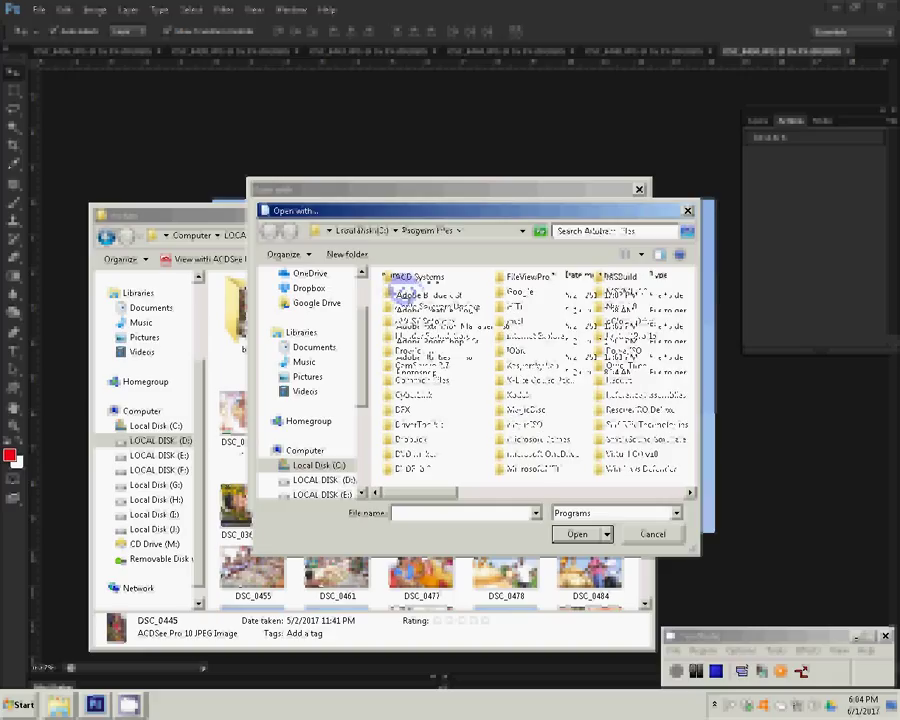
click(468, 343)
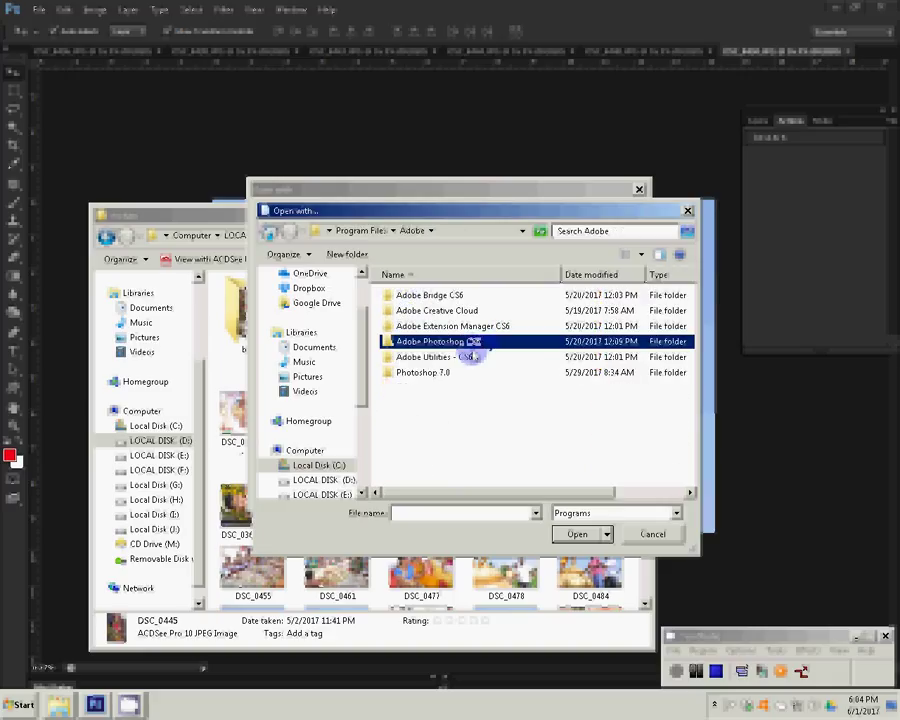
click(571, 546)
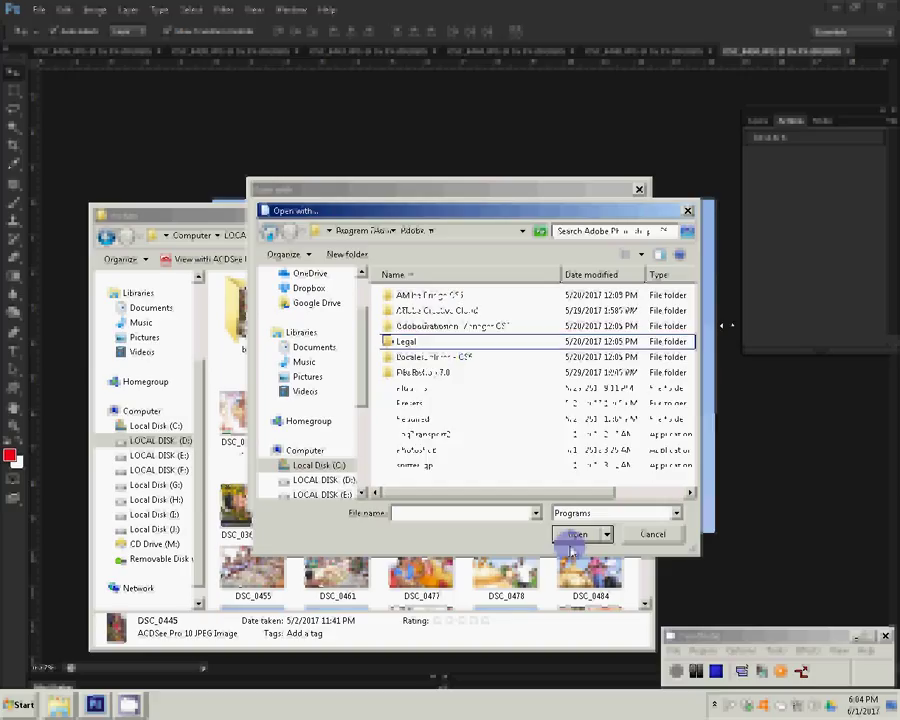
text(photoshop)
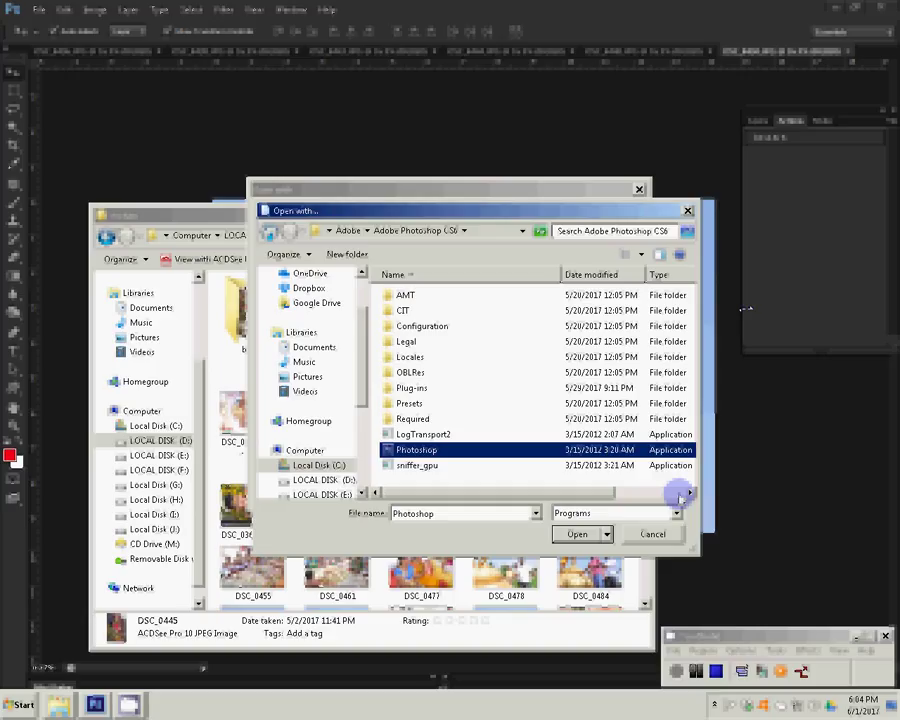
click(563, 537)
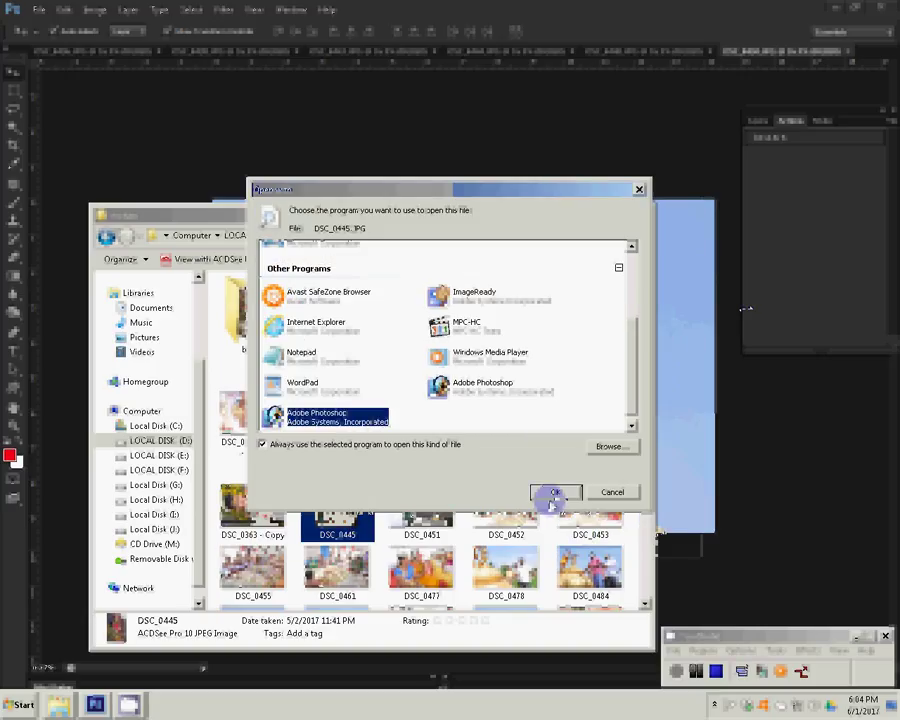
click(552, 495)
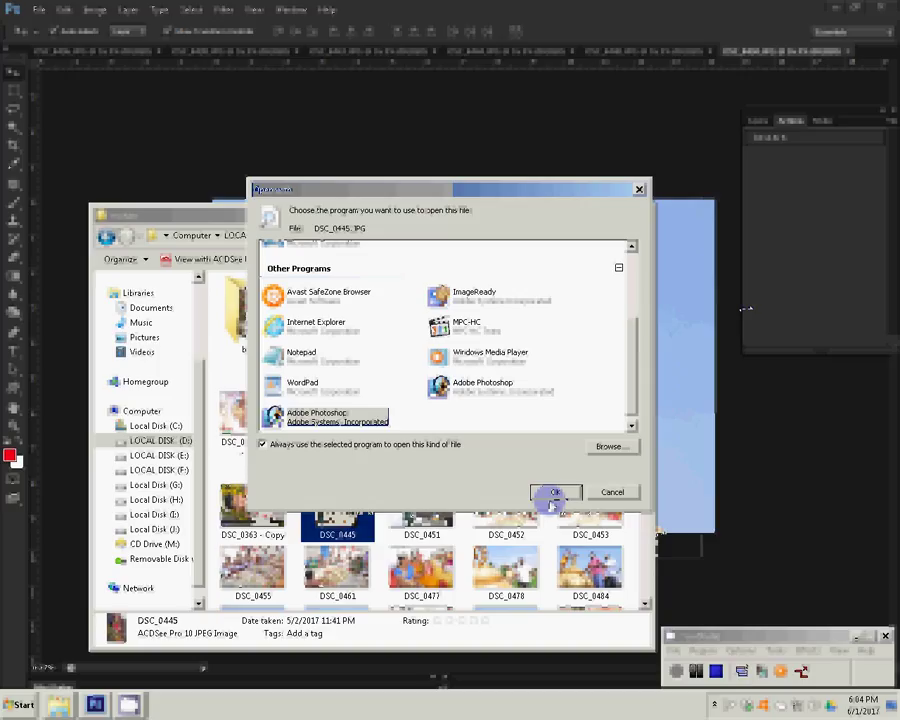
Open DSC_0445 in Photoshop, then bring the K 1 folder window forward from the taskbar
click(553, 495)
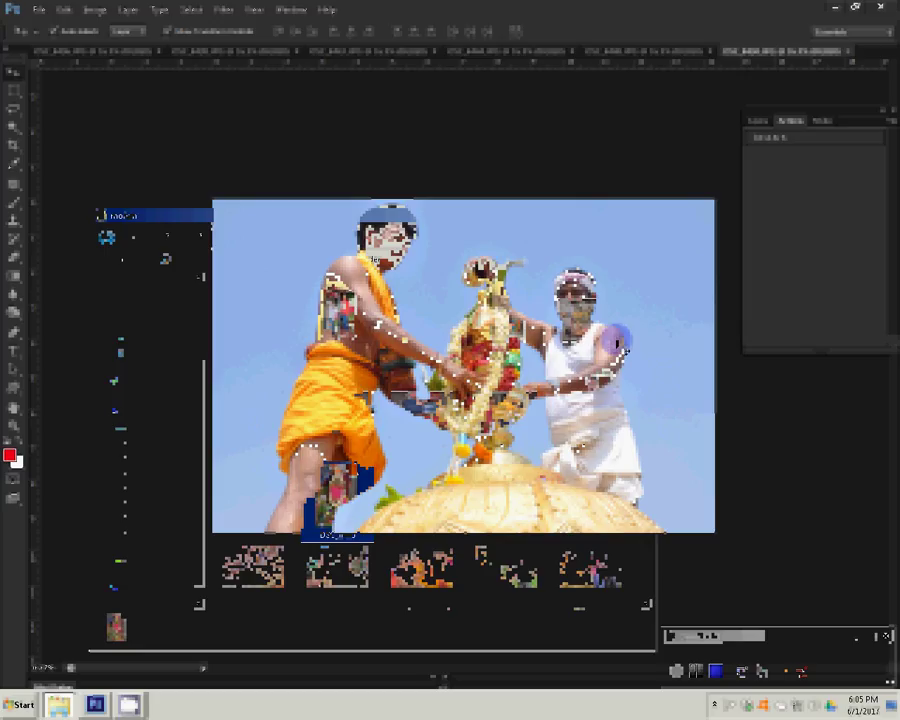
click(617, 338)
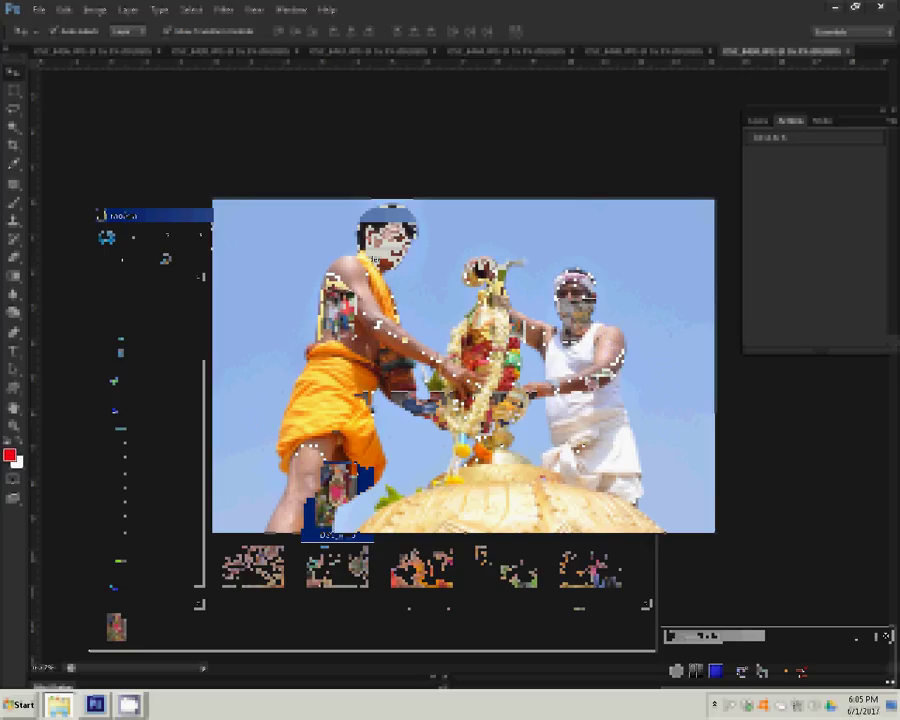
click(58, 704)
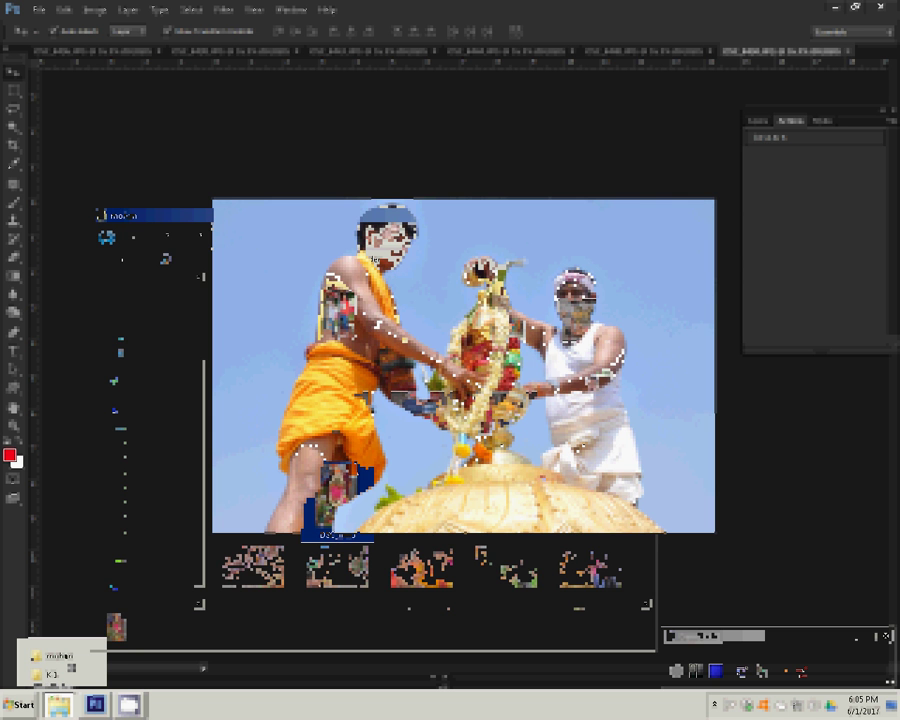
click(52, 674)
Open the DSC_0445 photo from the mohan folder in Adobe Photoshop, then bring the mohan folder back
click(58, 704)
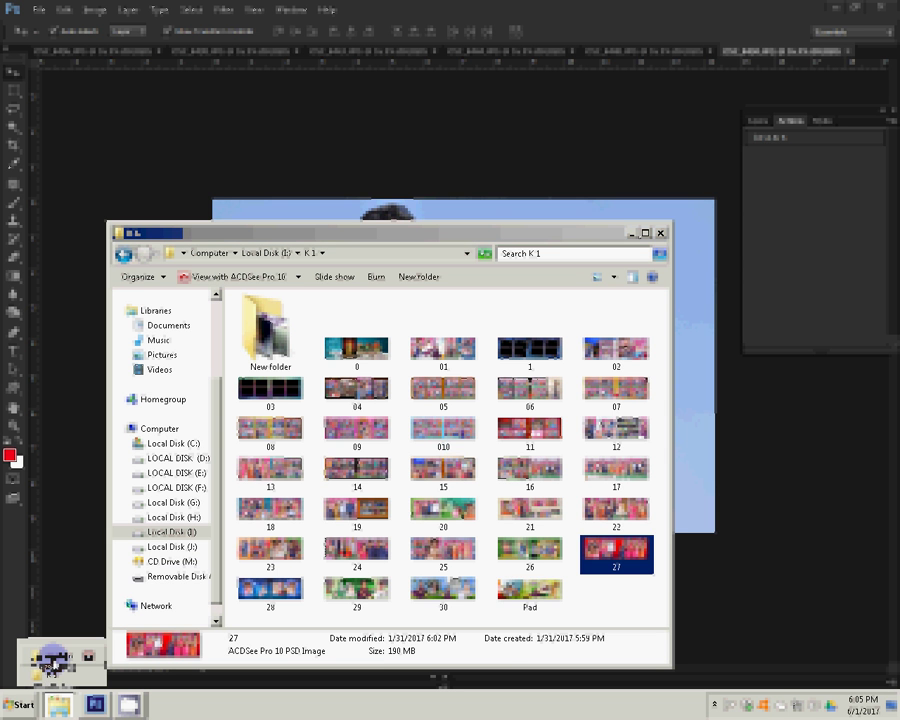
click(52, 668)
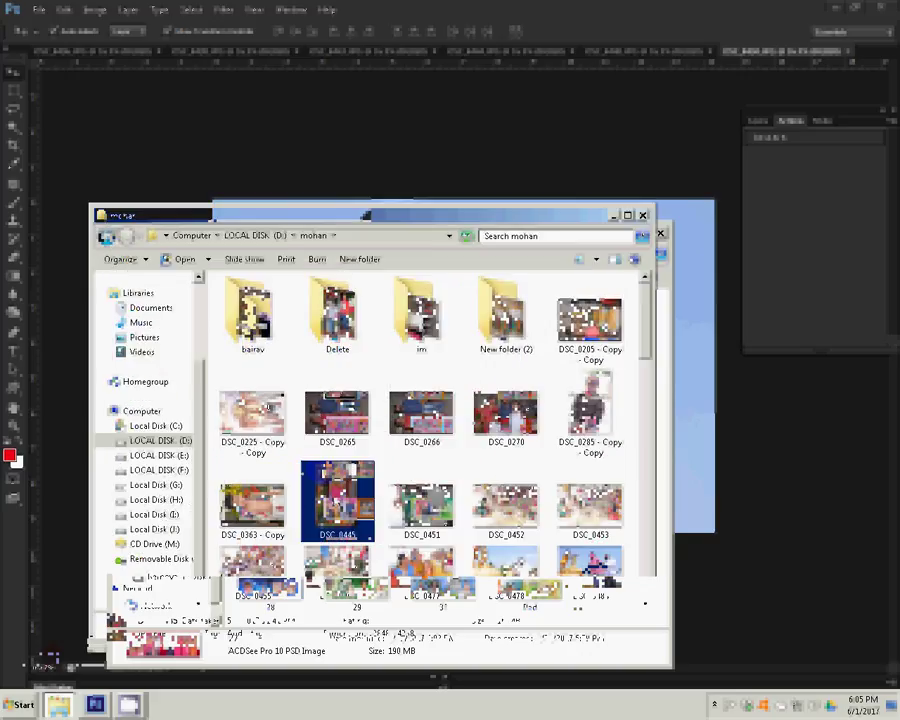
right_click(336, 495)
mouse_move(432, 168)
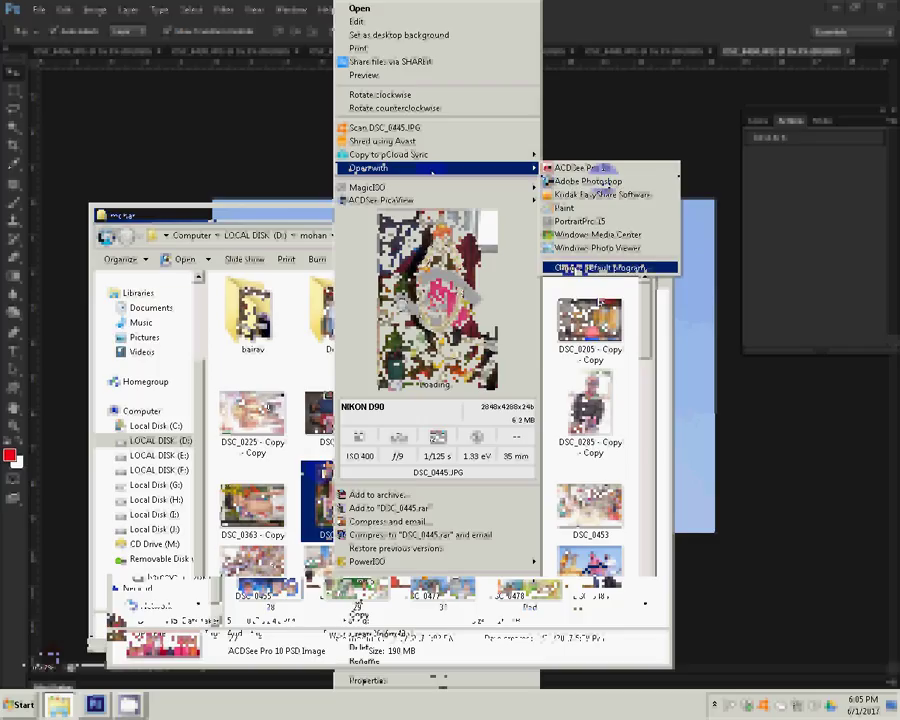
click(566, 183)
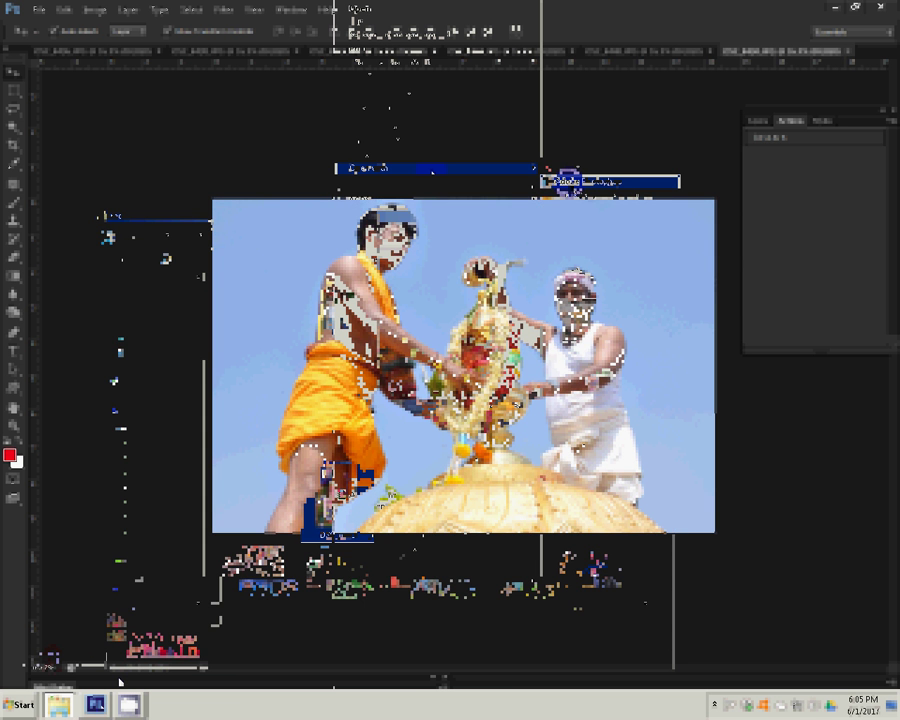
click(45, 663)
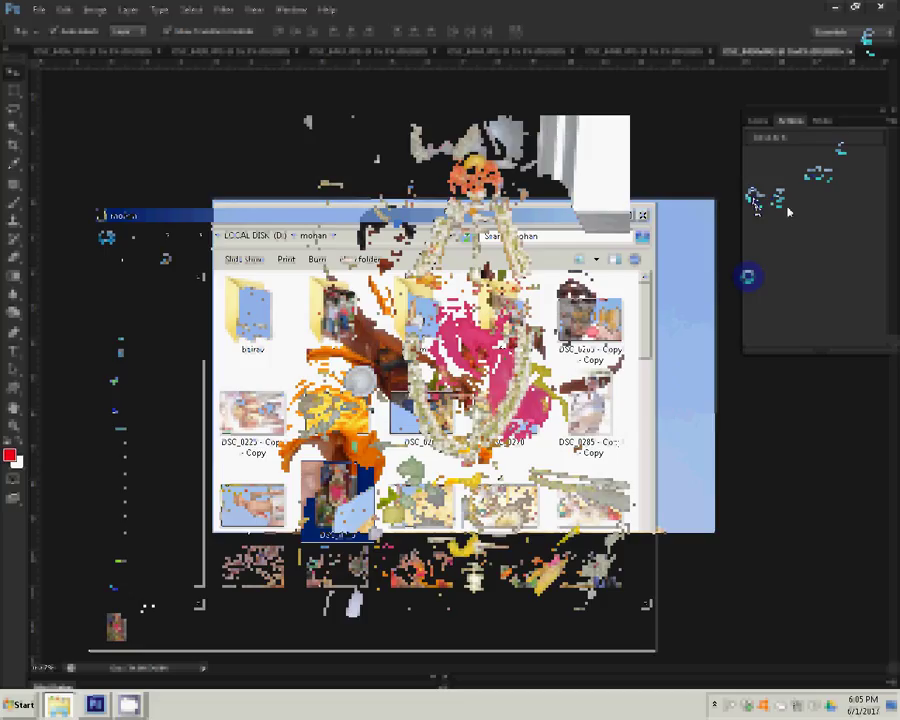
mouse_move(59, 704)
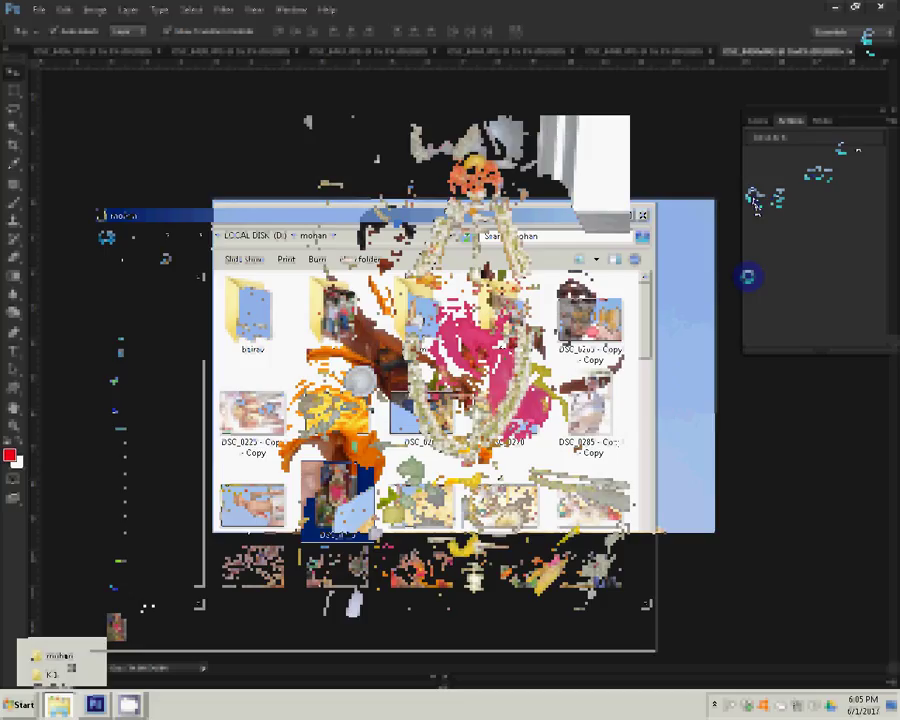
Open the 27.psd red banner template from the K 1 folder in Adobe Photoshop CS6
click(55, 674)
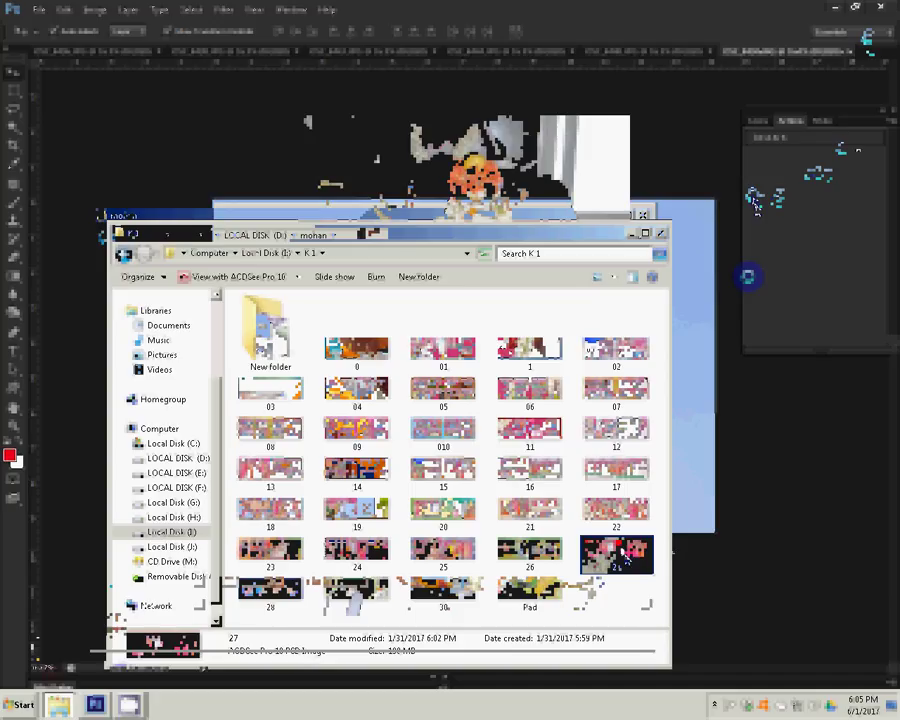
right_click(615, 541)
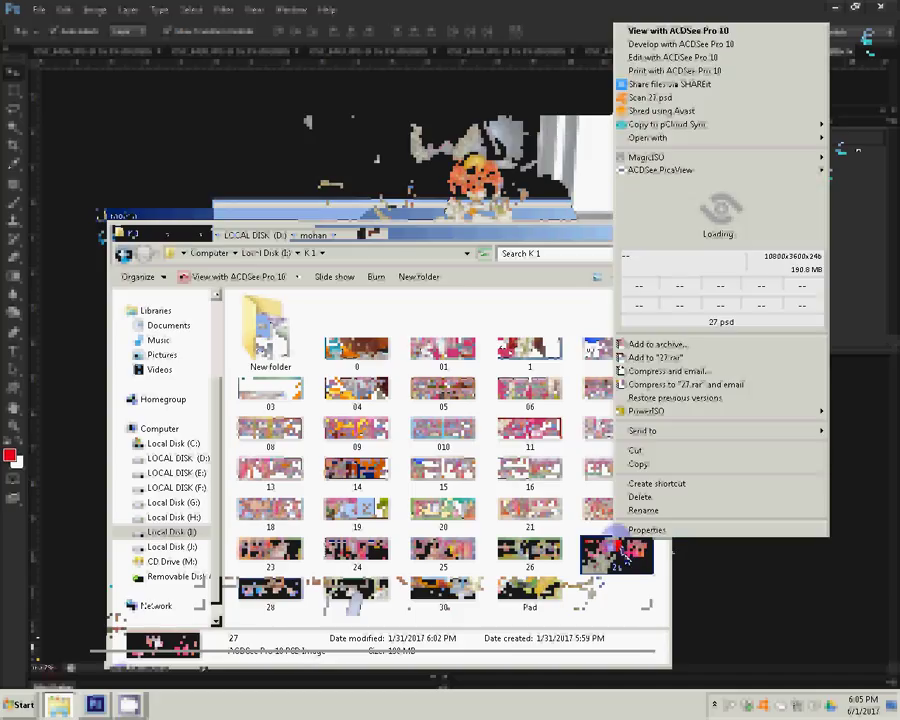
mouse_move(680, 138)
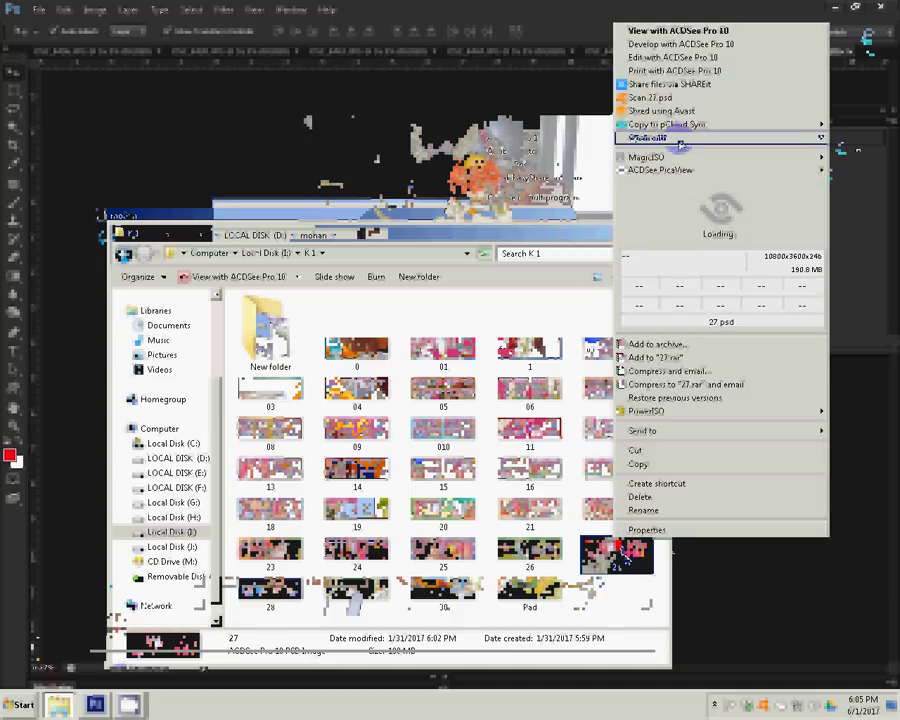
click(520, 163)
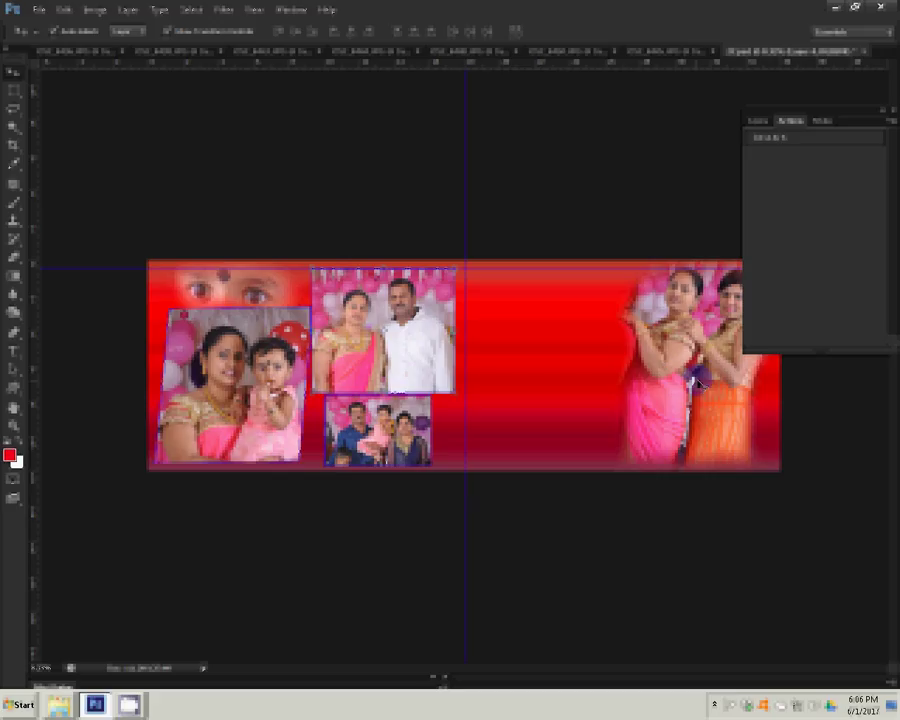
Play the recorded banner action on the garland photo until the 'Cut not available' warning appears
click(757, 136)
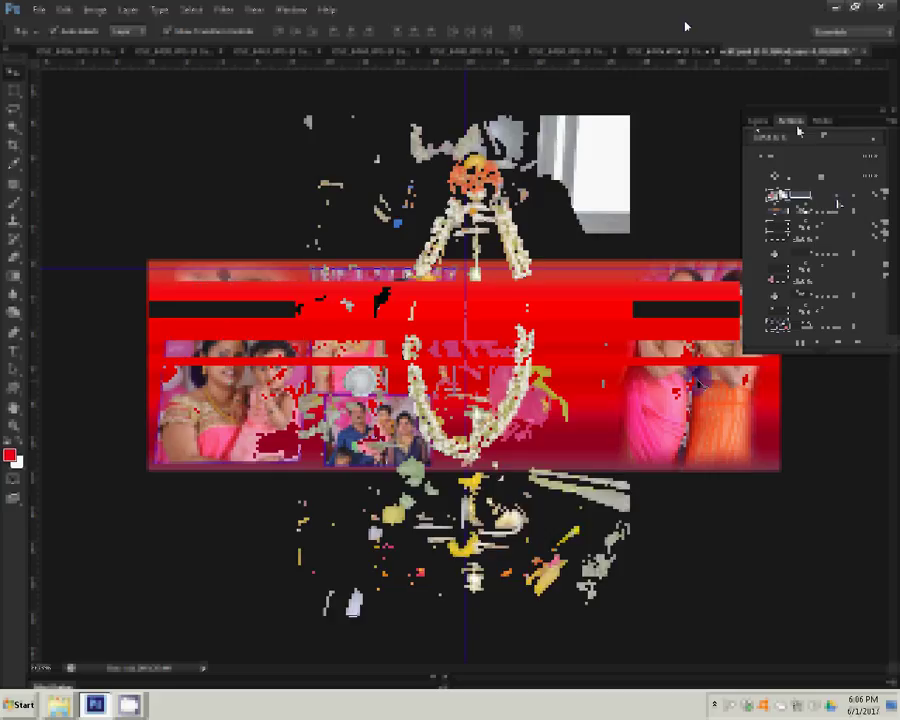
click(762, 150)
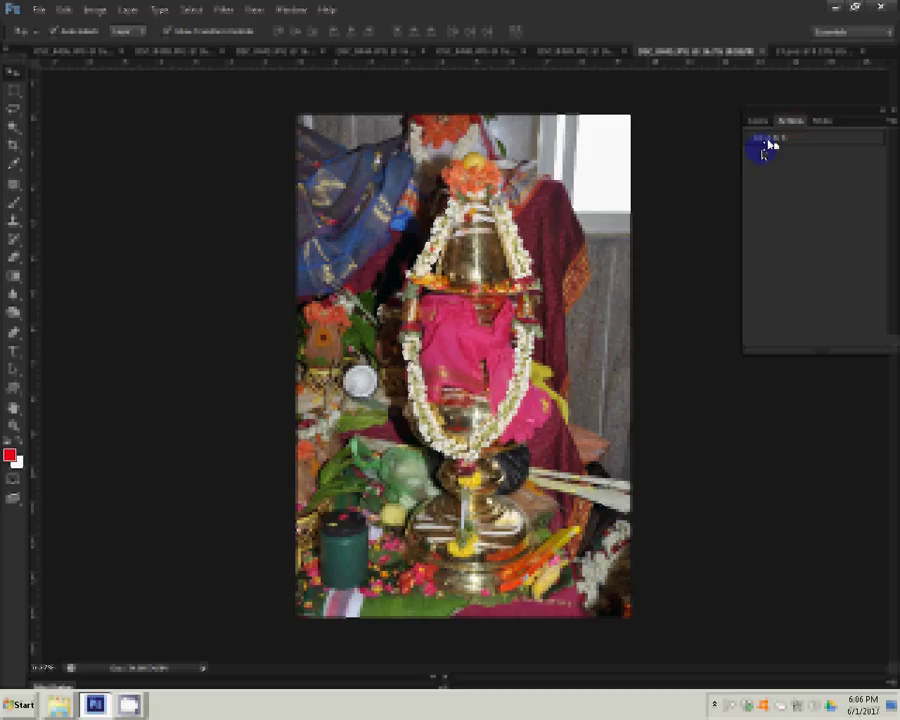
click(770, 143)
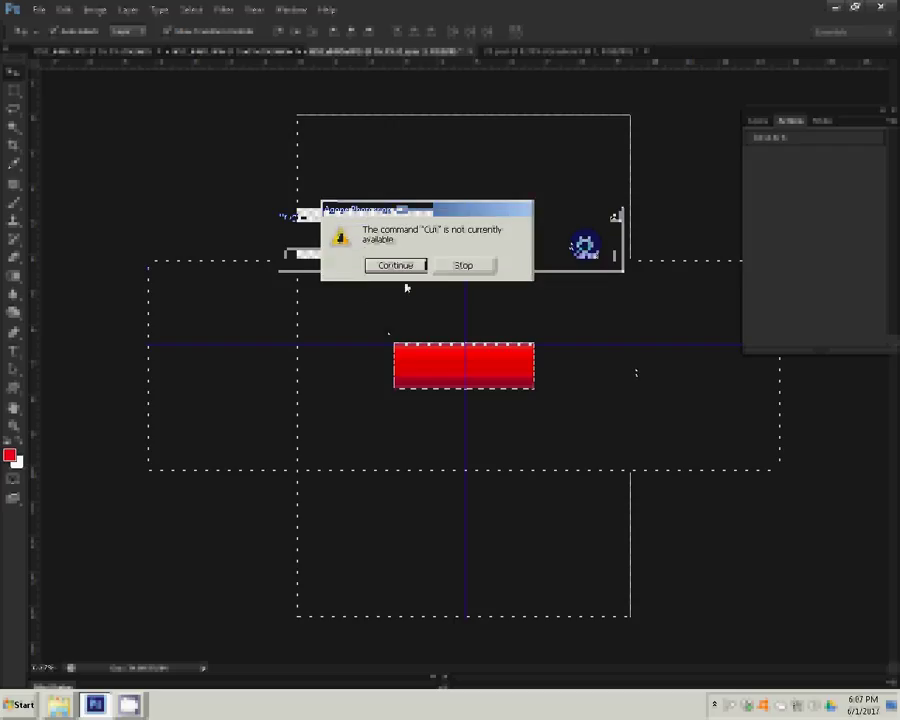
Stop the halted action and close 27.psd and the other document without saving
click(463, 265)
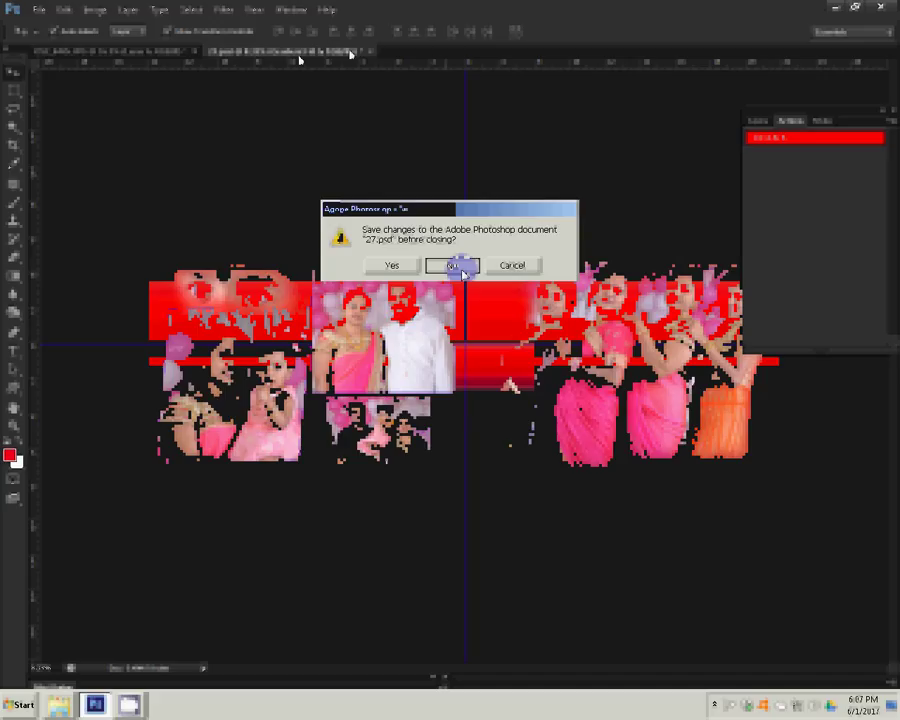
click(455, 266)
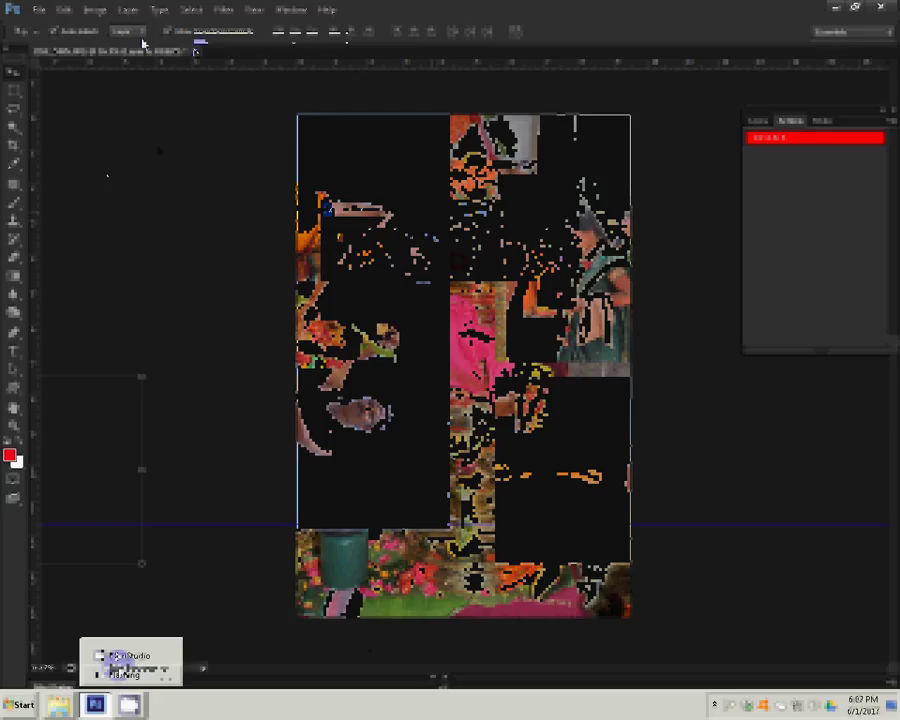
click(117, 660)
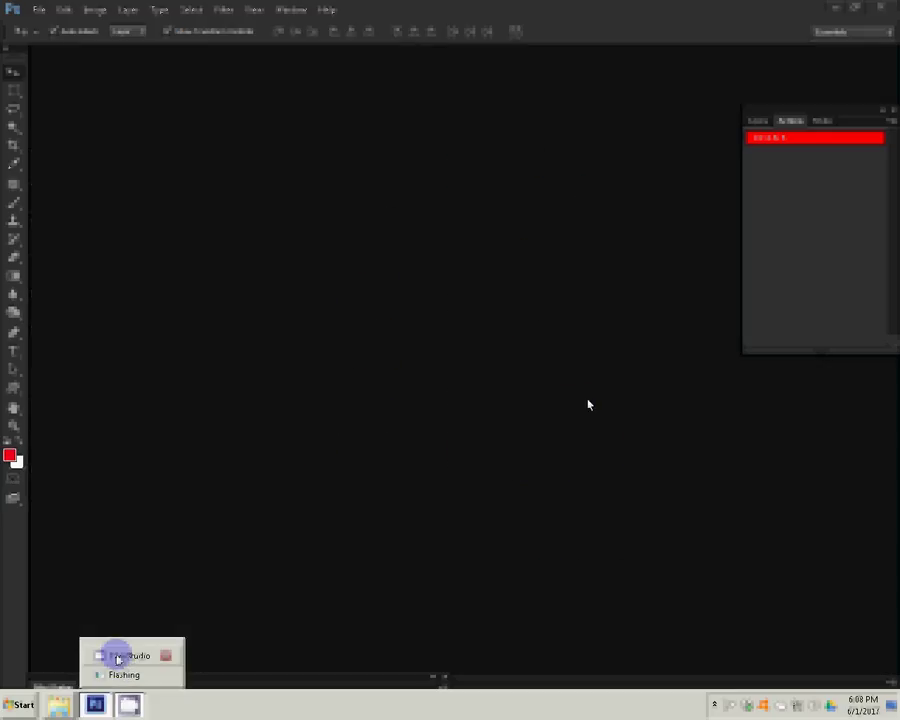